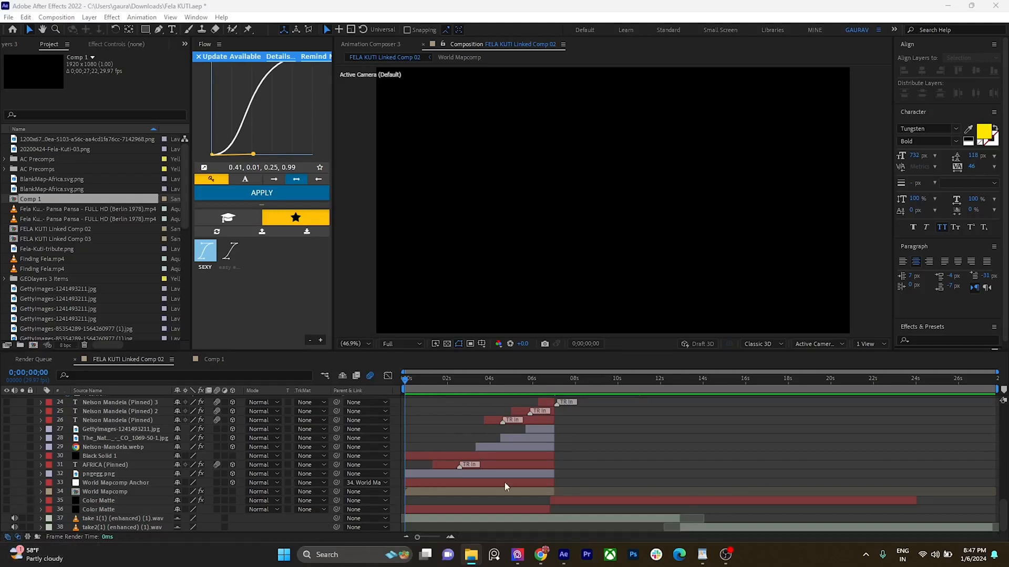
Step: Inspect the two voice-over audio layers, take 1(1) (enhanced) (1).wav and take2(1) (enhanced) (1).wav, and where they meet in the timeline
click(512, 522)
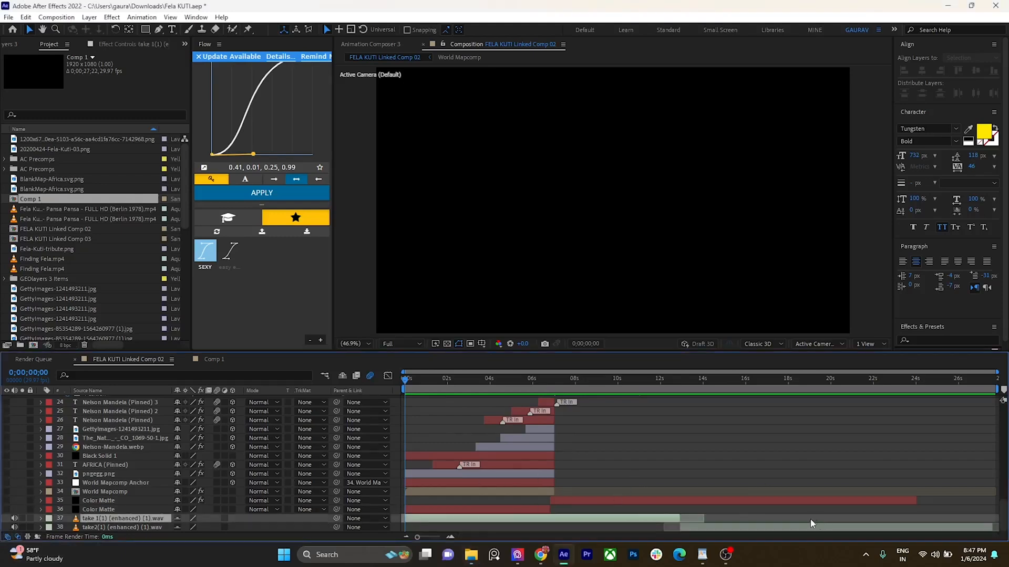
shift+click(732, 527)
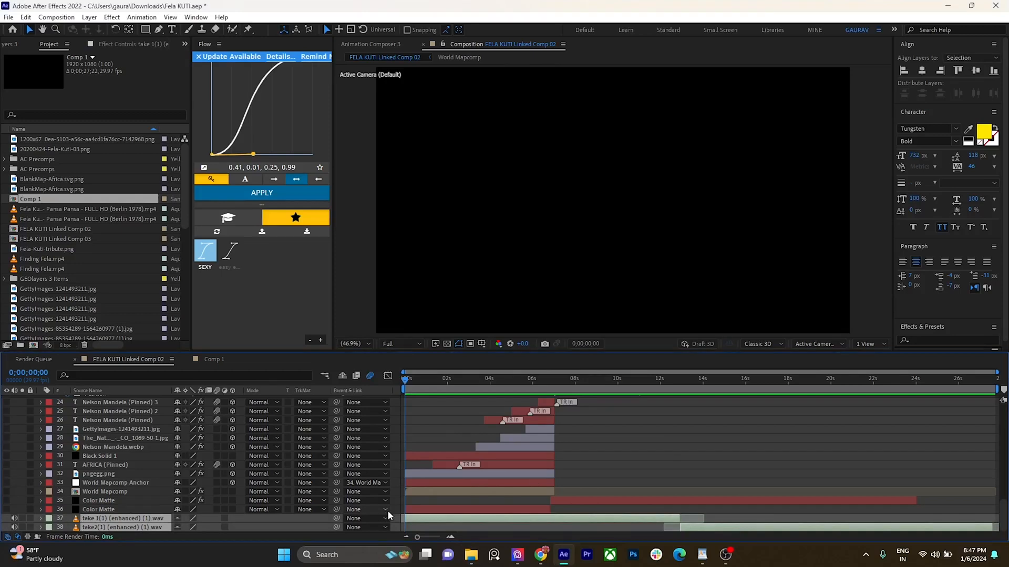
click(633, 510)
click(651, 519)
click(691, 528)
click(664, 519)
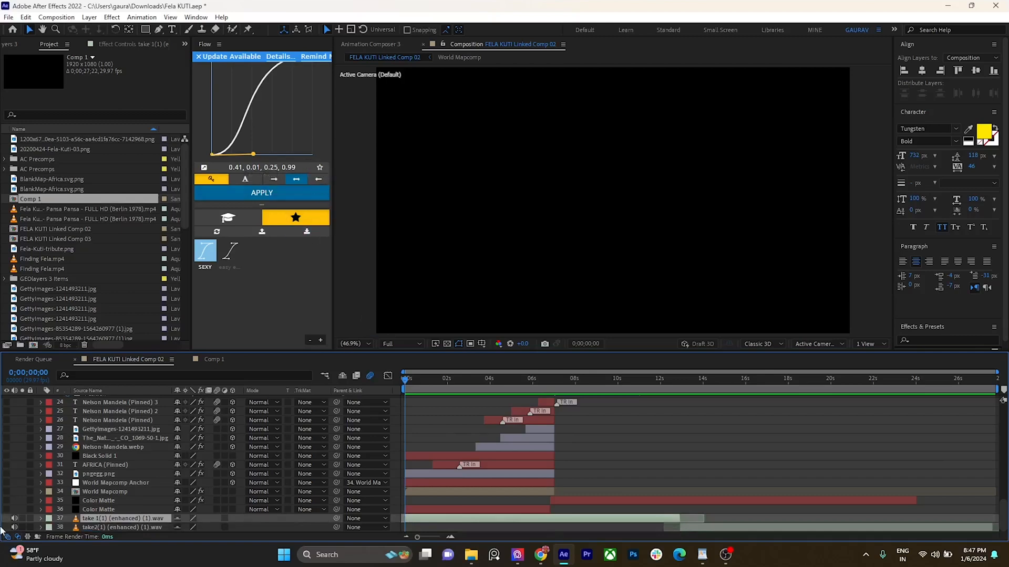
Step: Turn on the visibility of both Color Matte background layers
click(84, 510)
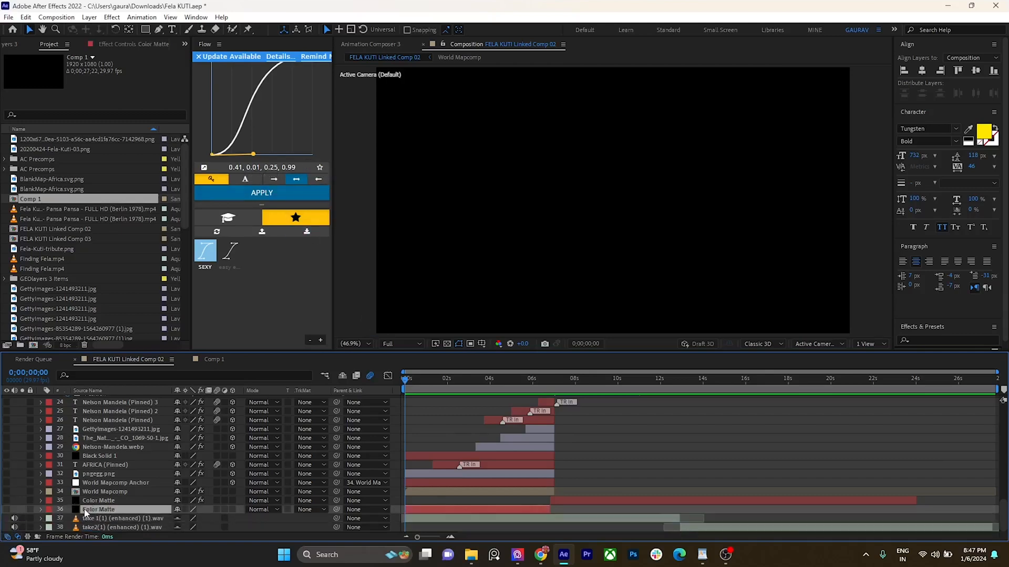
click(7, 509)
click(6, 502)
click(85, 501)
click(135, 510)
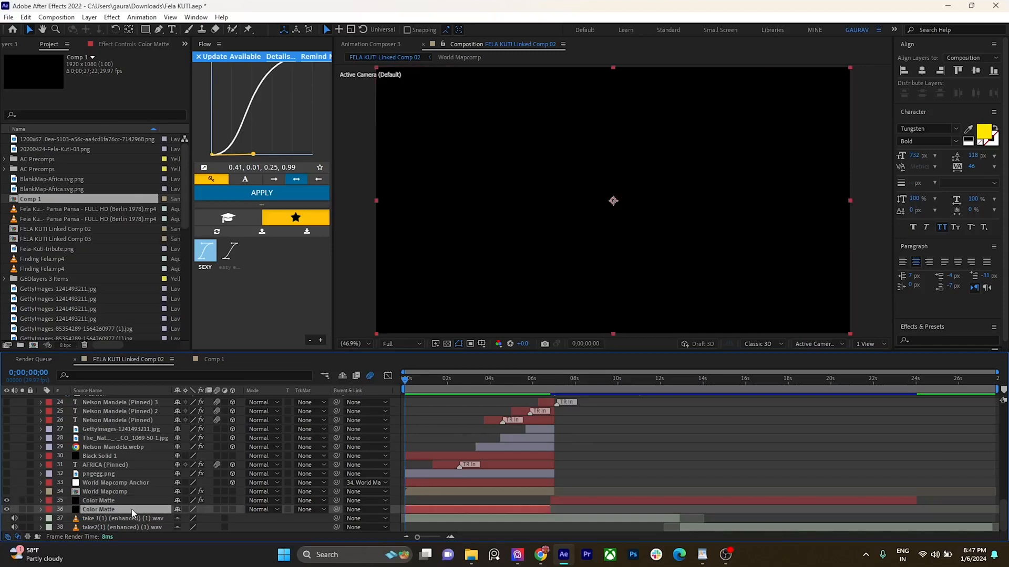
Step: Turn on the visibility of the World Mapcomp, World Mapcomp Anchor, pngegg.png, AFRICA (Pinned) and Black Solid 1 layers
click(91, 492)
click(7, 492)
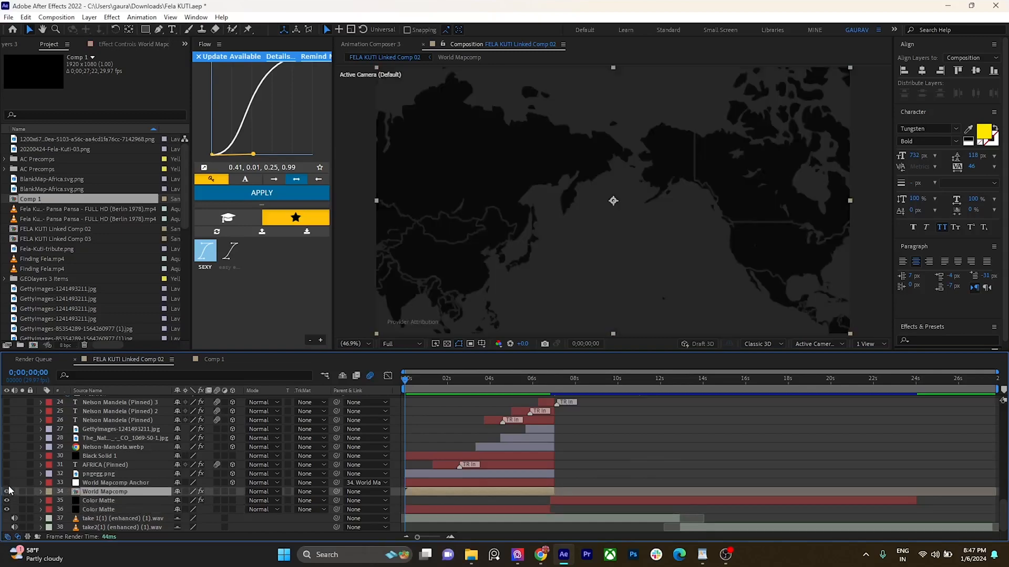
click(6, 482)
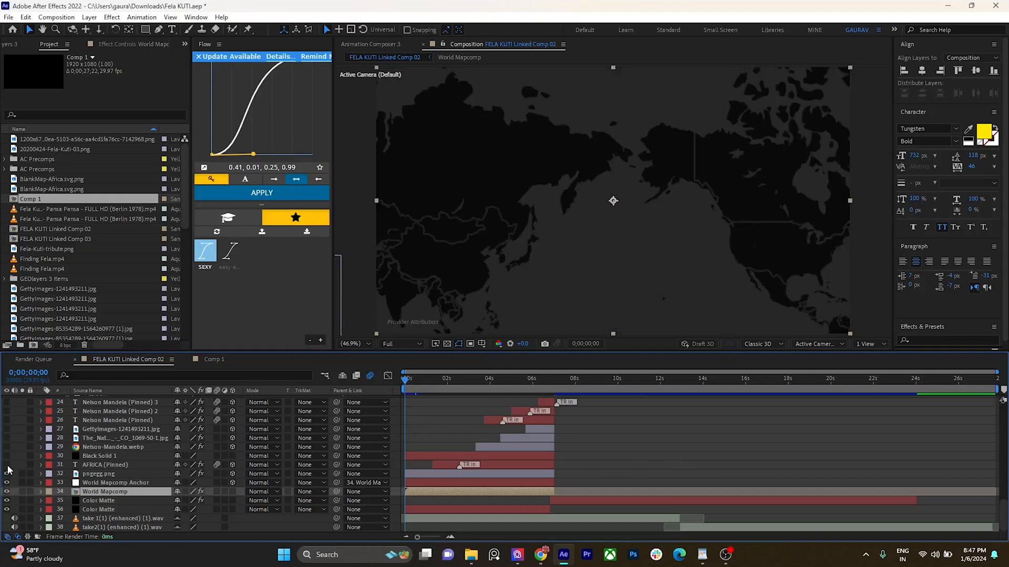
drag(6, 474, 6, 456)
Step: Display the GEOlayers 3 extension and look over its start screen with the recent map projects
click(16, 45)
scroll(91, 184, down, 10)
scroll(90, 185, up, 6)
scroll(90, 185, up, 3)
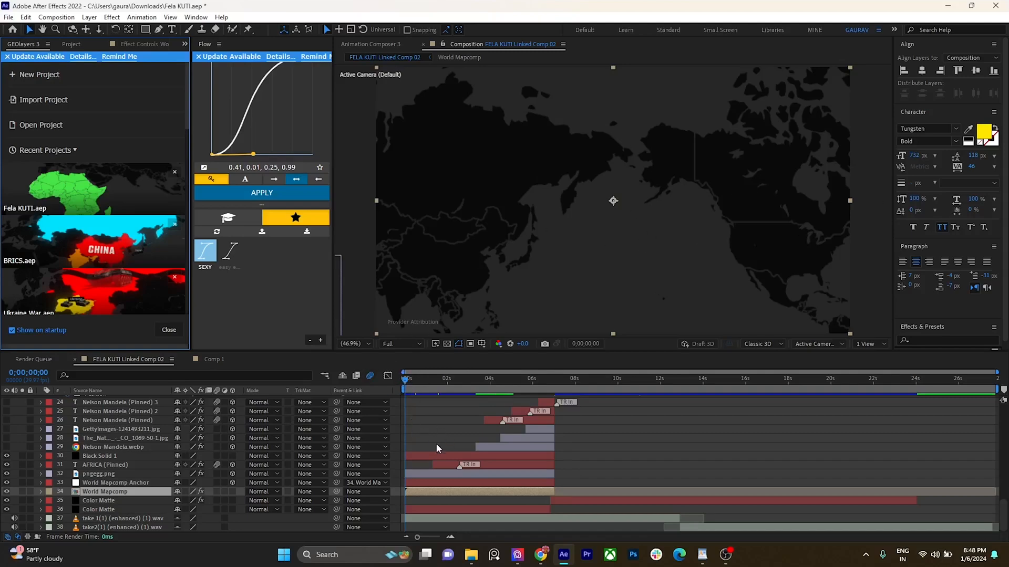
Step: Reveal the World Mapcomp layer's effects and keyframes, and preview the map animation from the beginning to 0;00;02;16
click(125, 46)
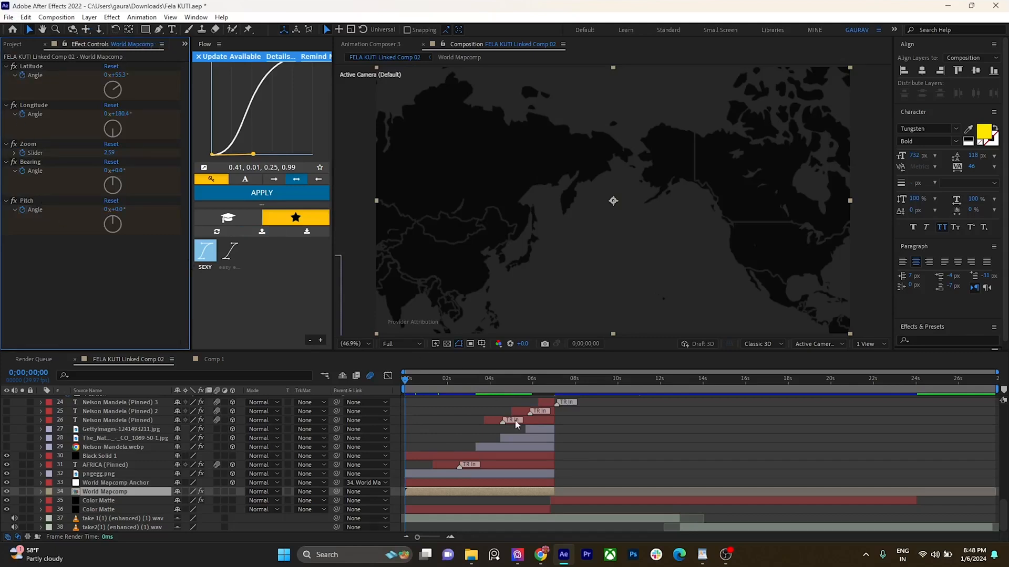
key(u)
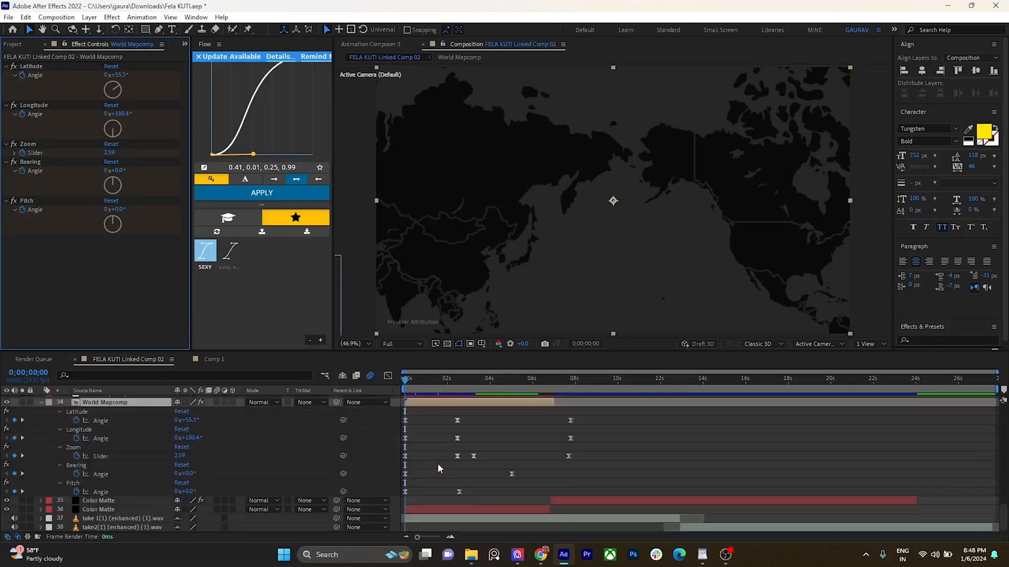
key(=)
scroll(422, 398, left, 1)
click(409, 384)
key(space)
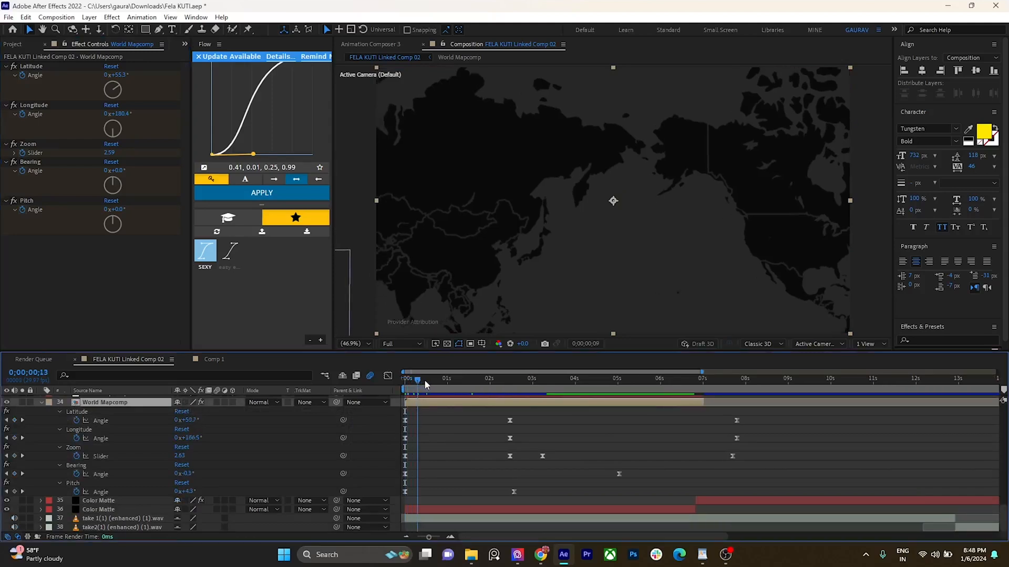
drag(404, 387, 513, 405)
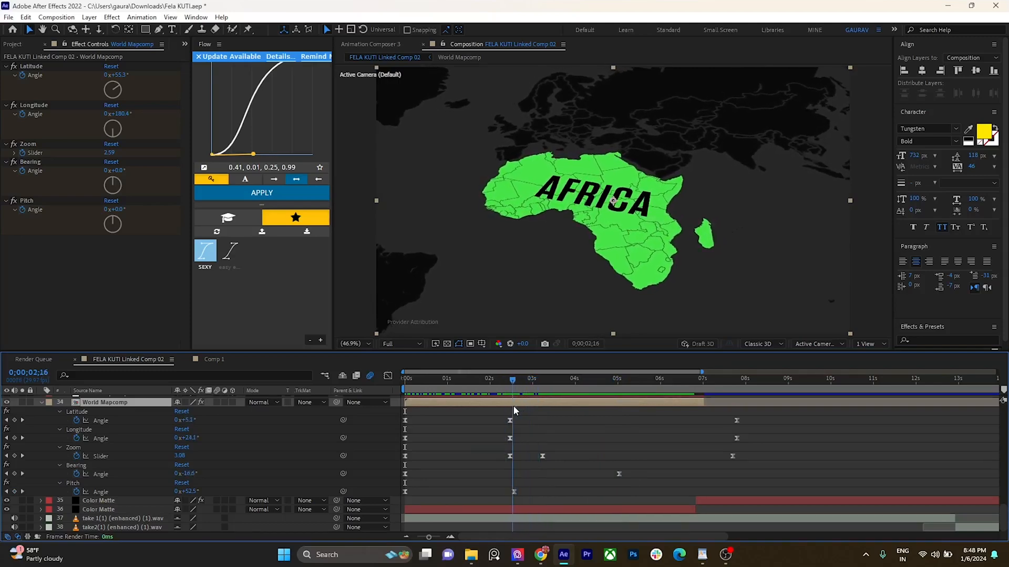
Step: Examine the last Bearing keyframe of World Mapcomp and scrub the map animation back to 0;00;01;18
drag(641, 452, 583, 481)
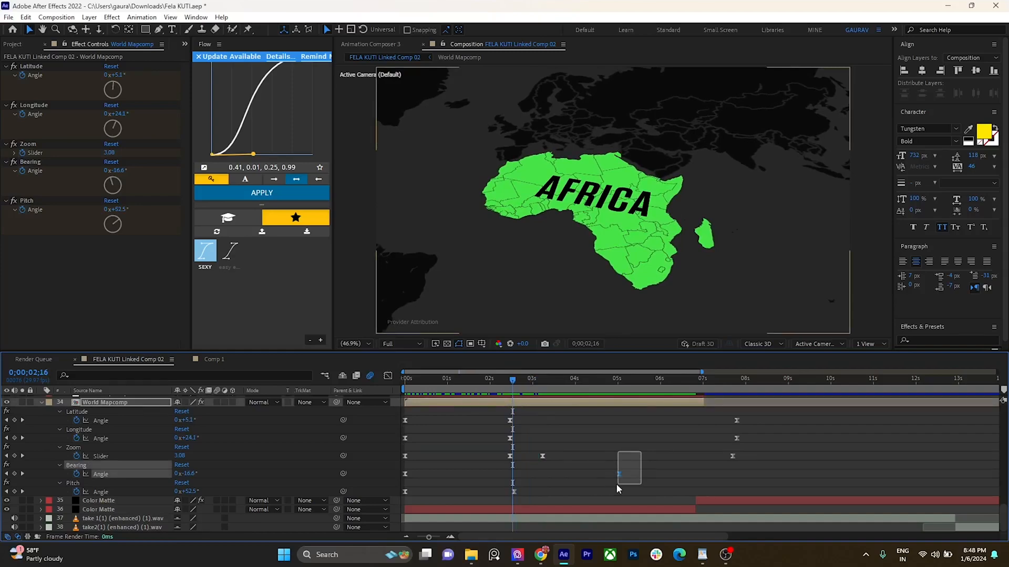
drag(614, 483, 614, 483)
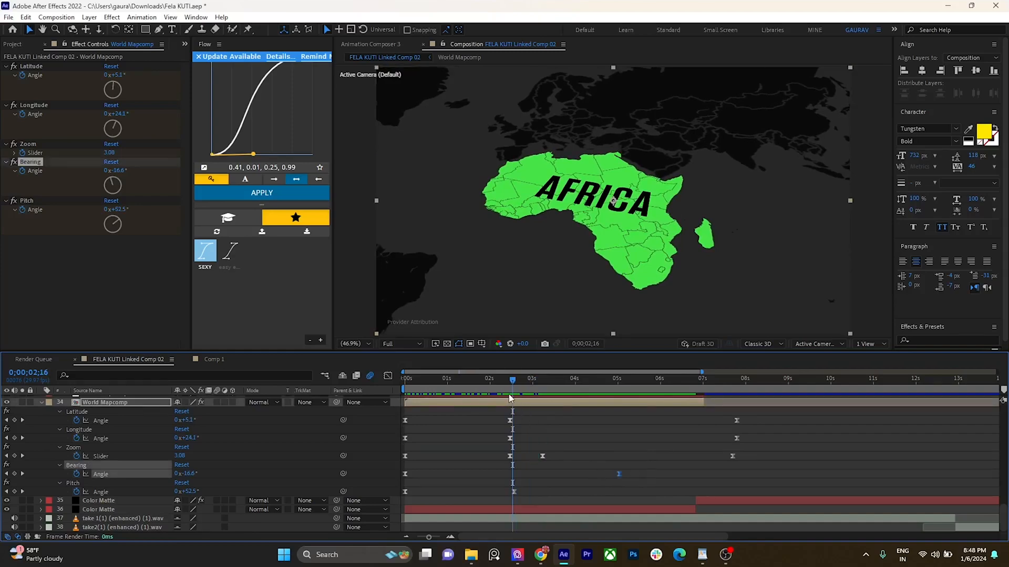
drag(510, 388, 473, 399)
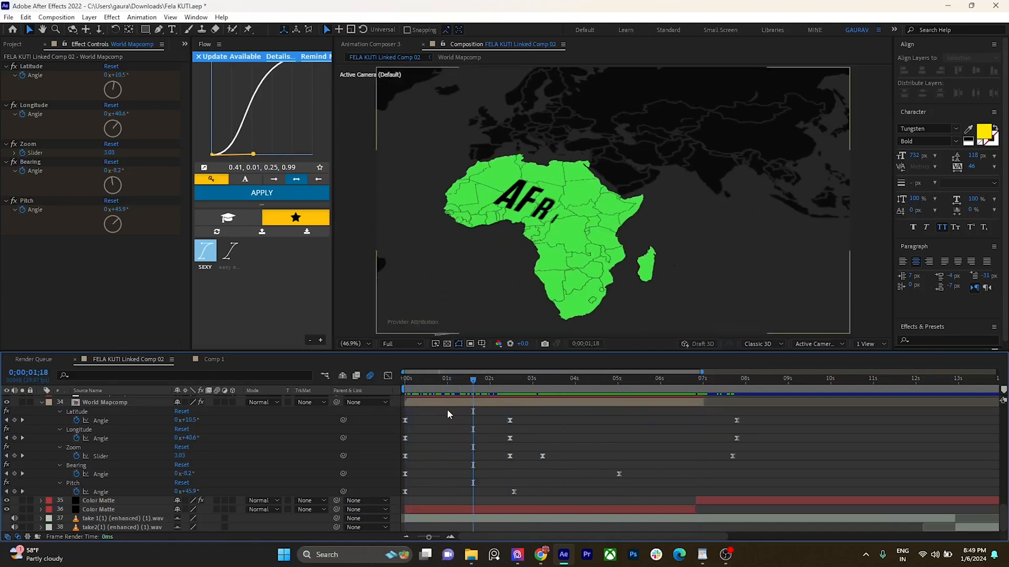
Step: Hide and show the pngegg.png Africa overlay to compare the map with and without it
scroll(440, 412, up, 3)
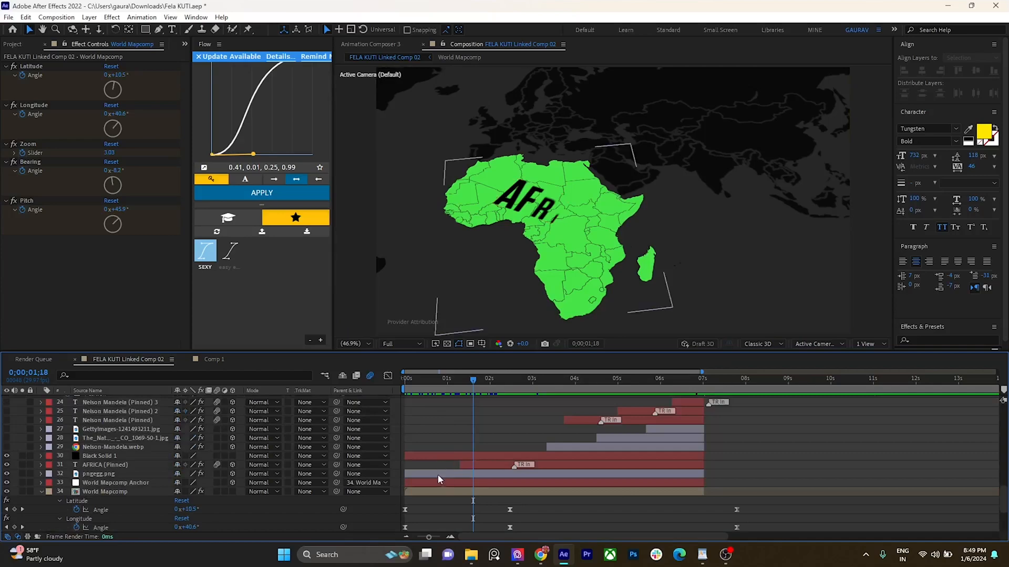
click(74, 476)
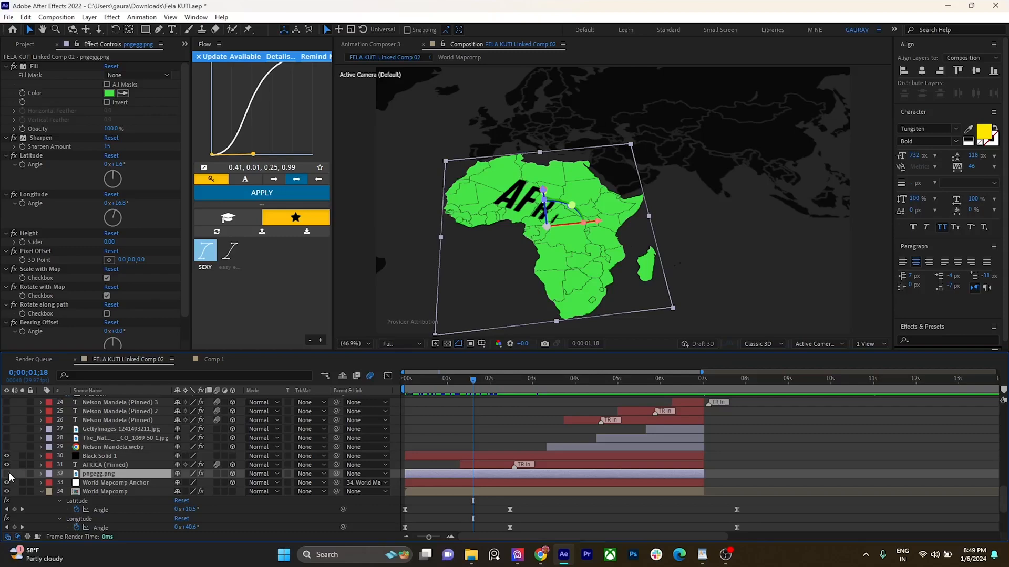
click(7, 474)
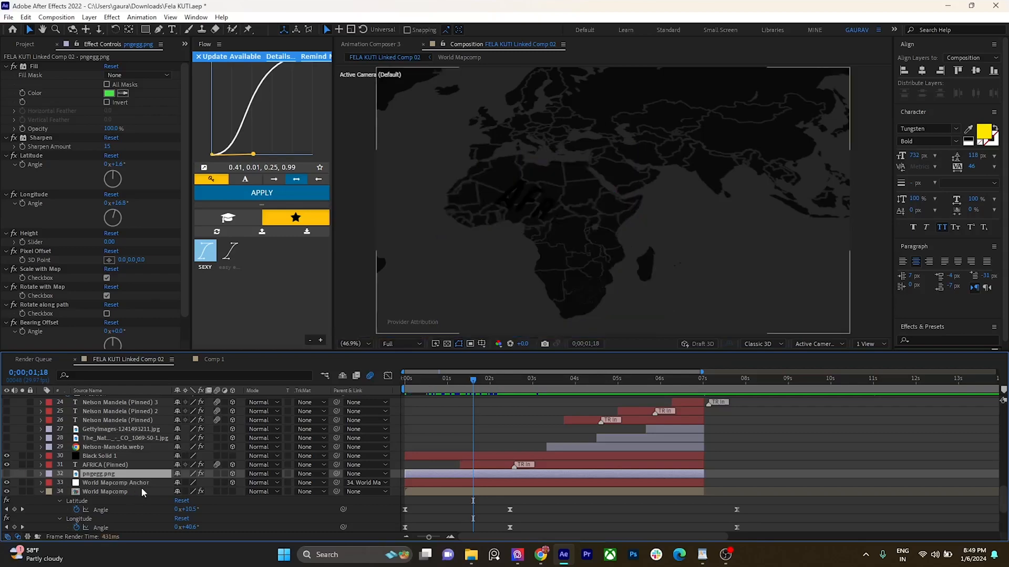
click(474, 467)
click(91, 475)
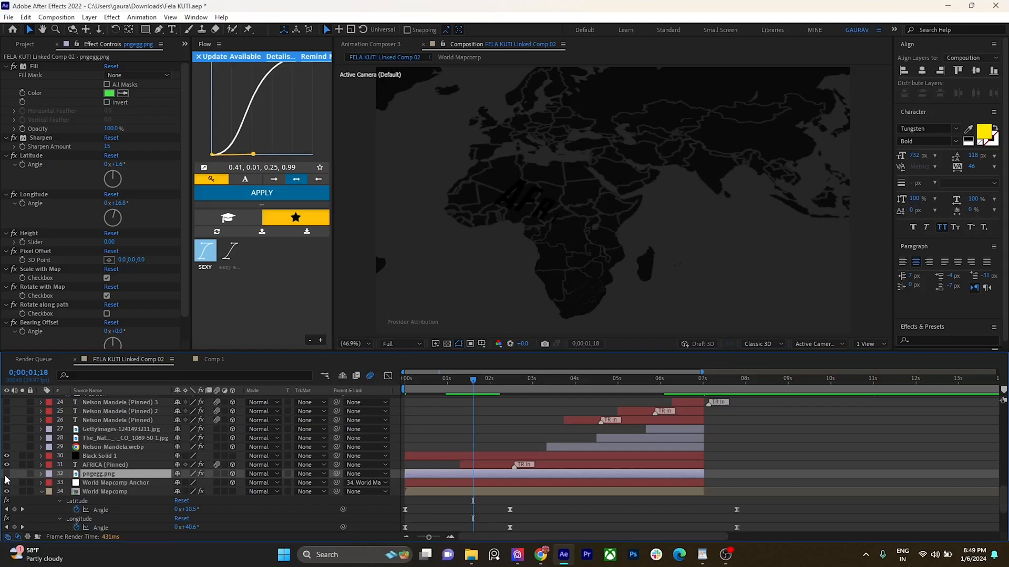
click(6, 474)
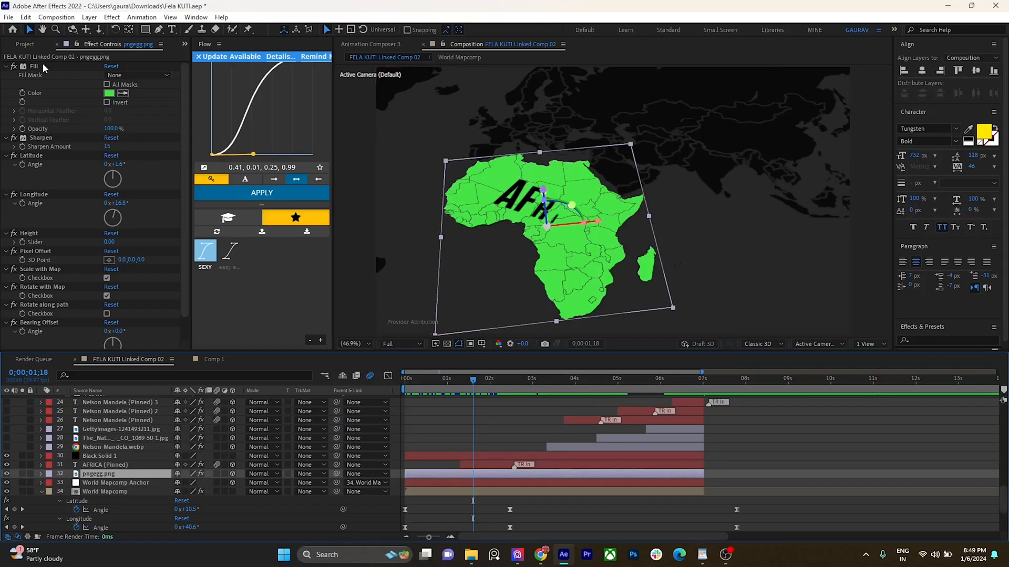
Step: Display the GEOlayers 3 extension, select the AFRICA (Pinned) text layer and preview its reveal up to 0;00;03;03
click(24, 45)
click(10, 45)
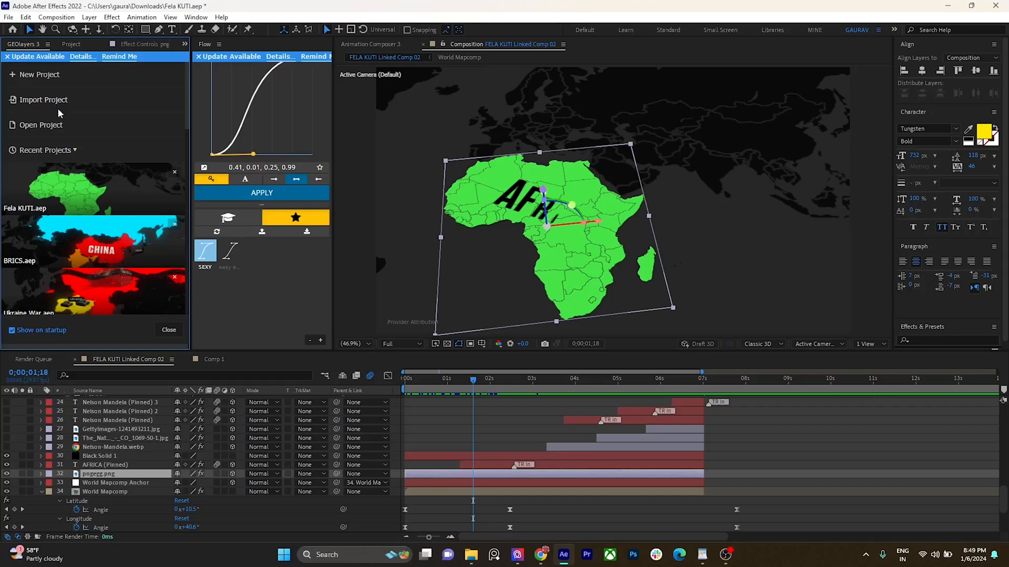
click(475, 462)
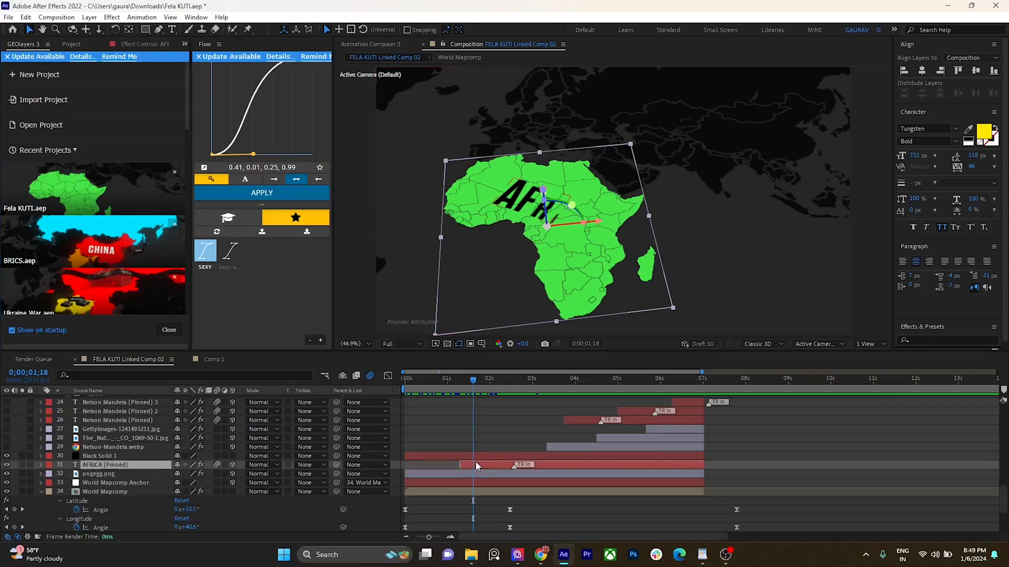
drag(481, 386, 528, 394)
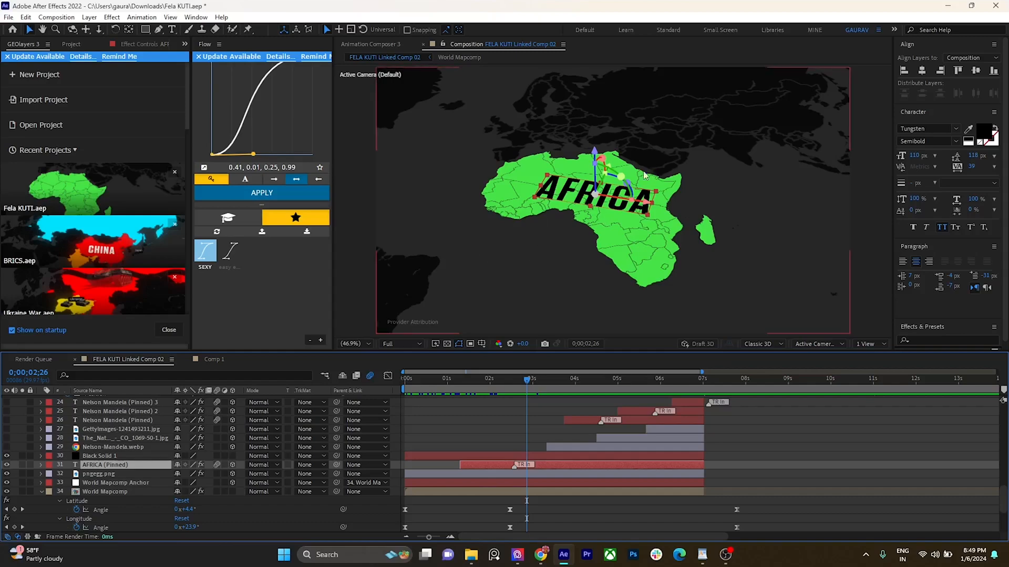
drag(487, 379, 535, 394)
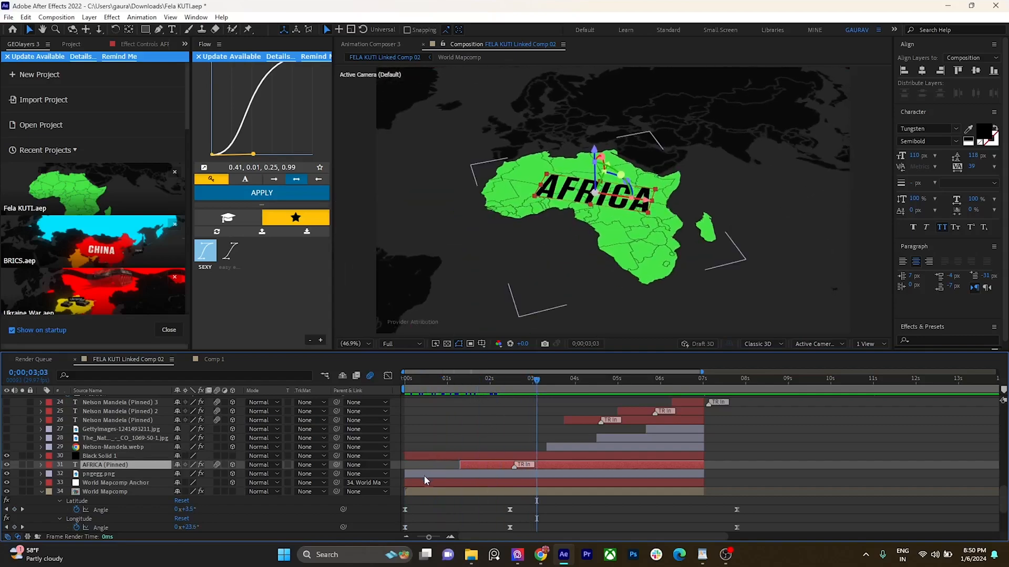
Step: Display the effects of the pngegg.png layer and collapse the Sharpen and Fill settings
click(453, 472)
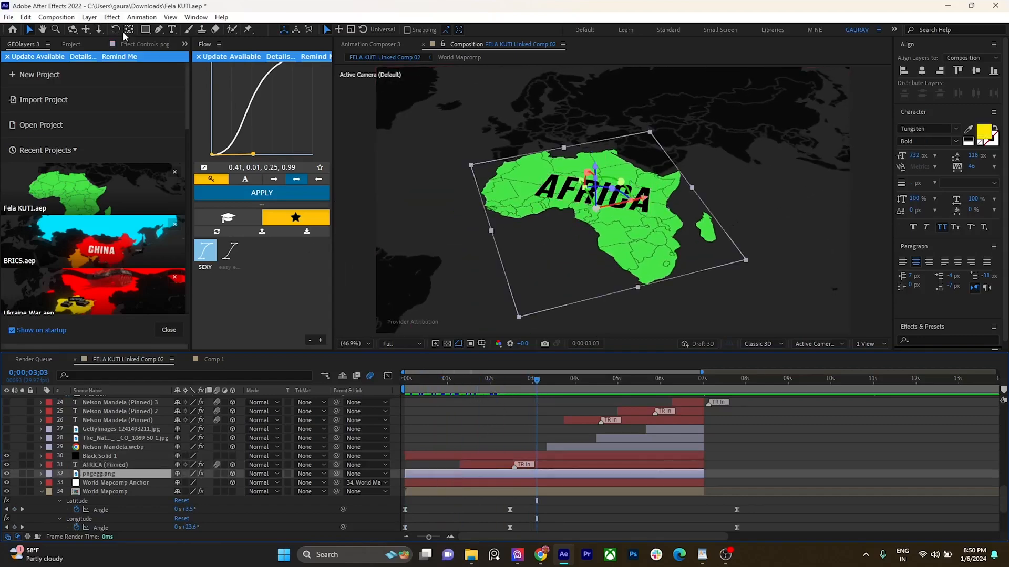
click(133, 45)
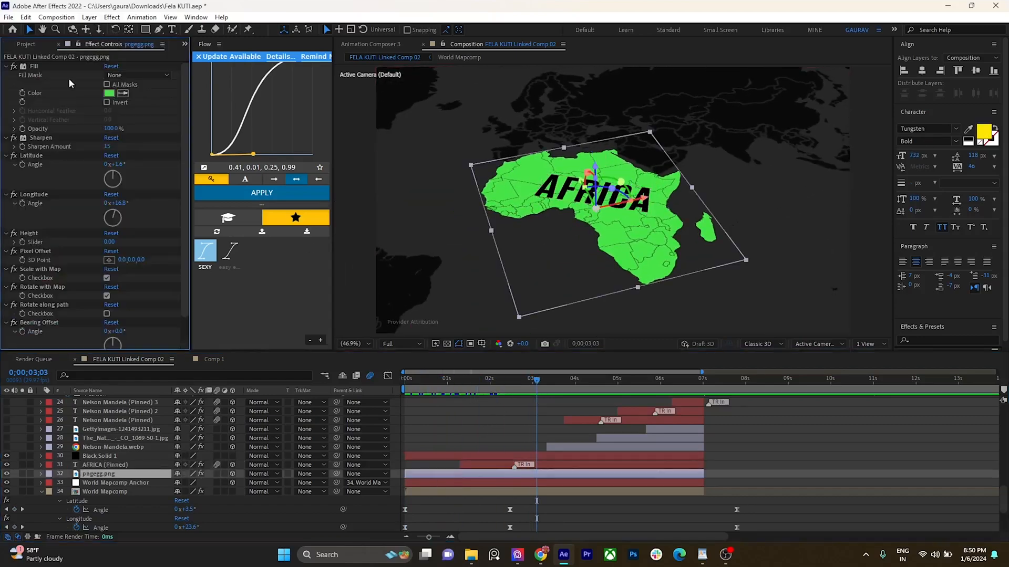
click(6, 138)
click(7, 67)
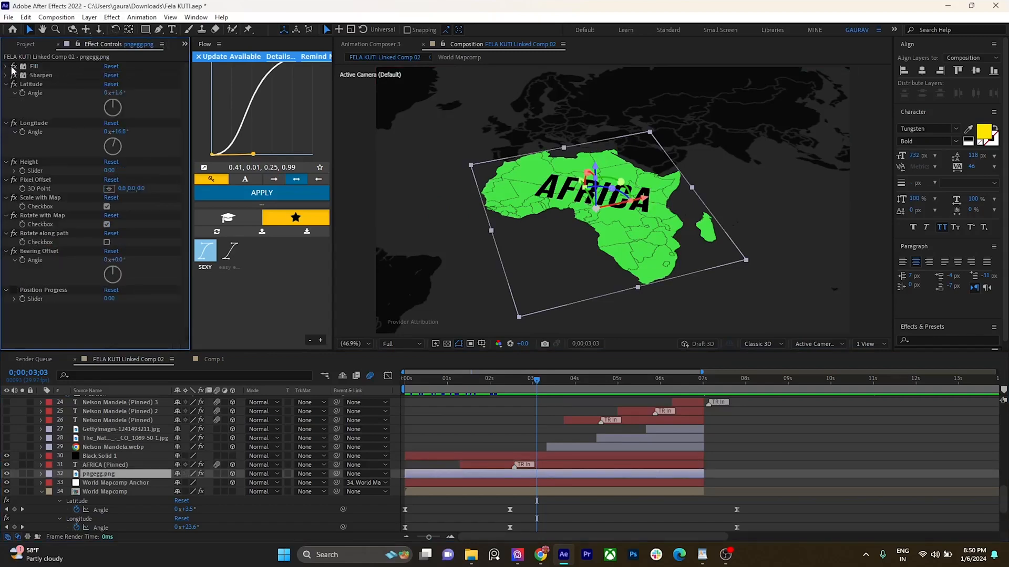
Step: Switch the Fill effect off and on to compare the overlay's colour, and inspect the Sharpen effect's settings
click(14, 68)
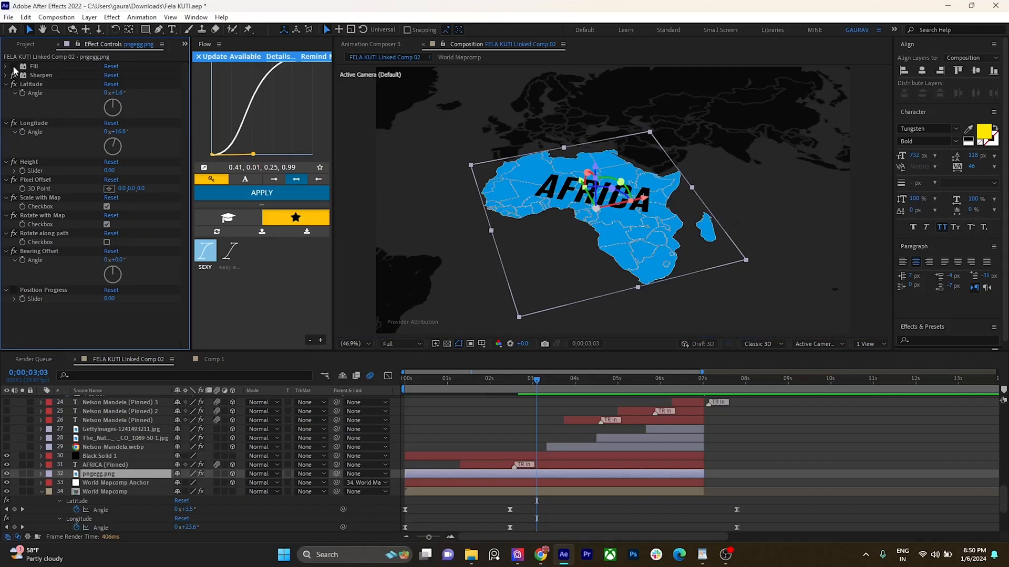
click(15, 67)
click(15, 75)
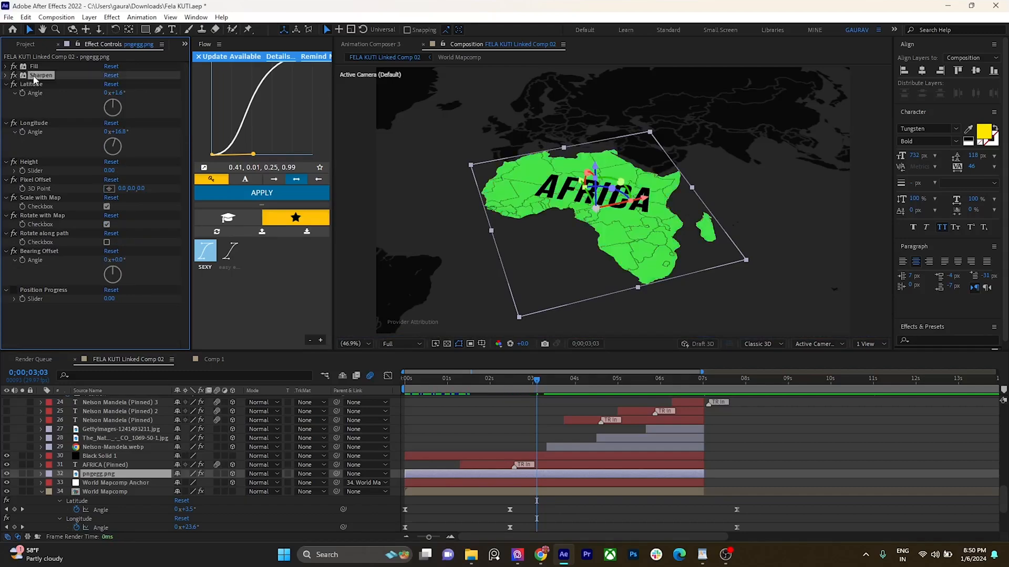
click(6, 76)
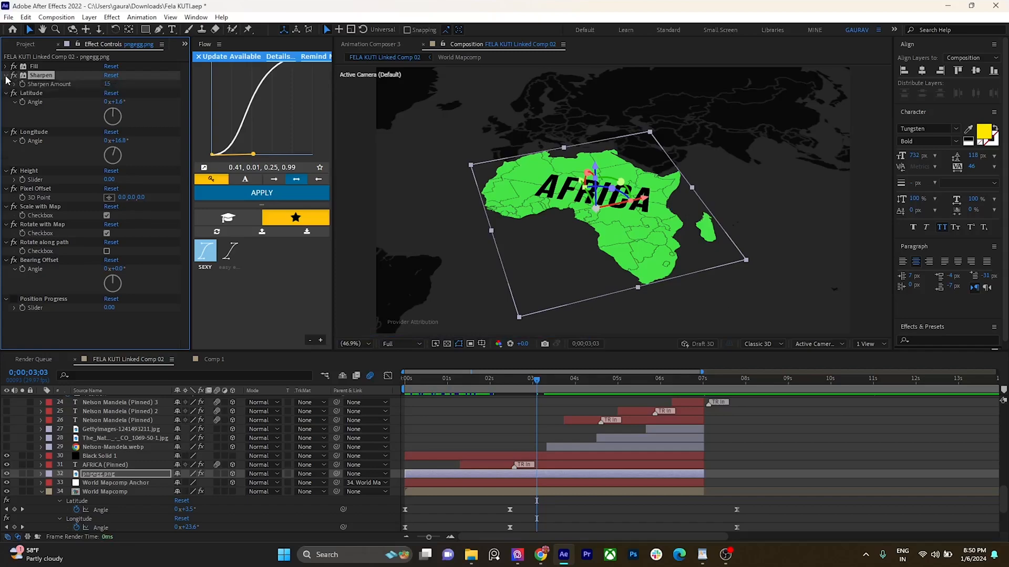
click(6, 77)
click(7, 76)
click(7, 76)
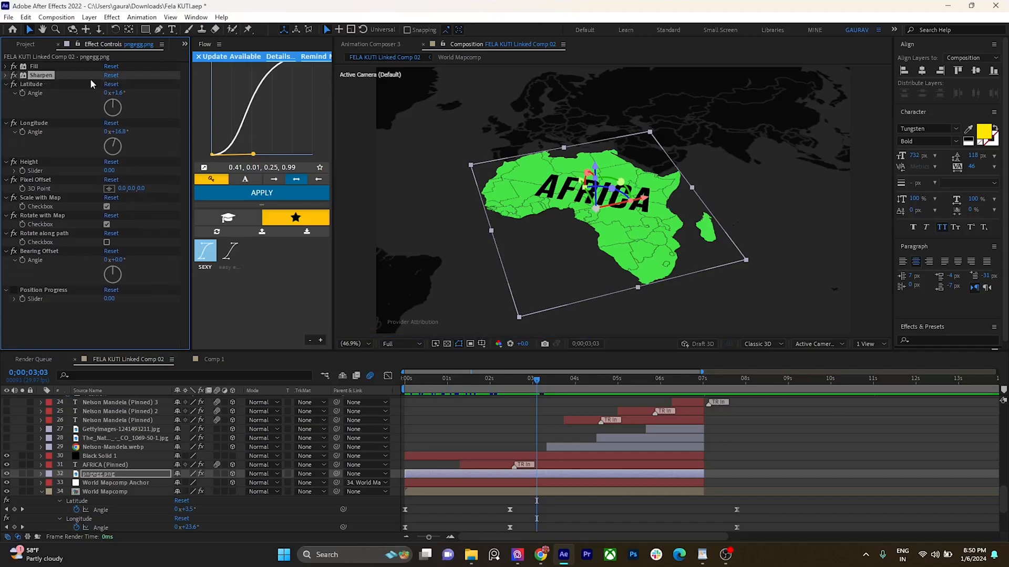
Step: Examine the map-pinning effects on pngegg.png, from Latitude to Position Progress, and deselect the layer
click(35, 274)
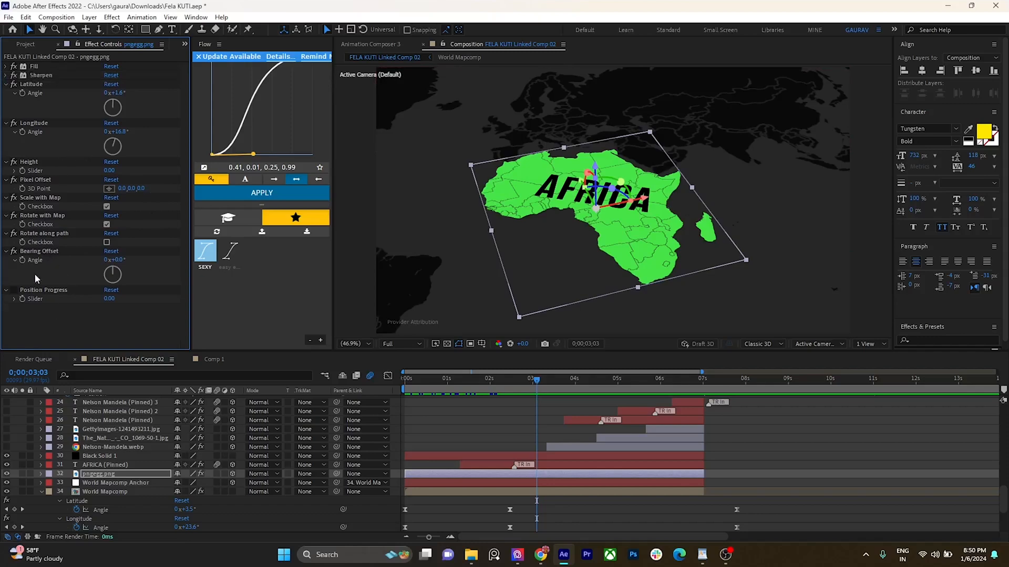
click(39, 82)
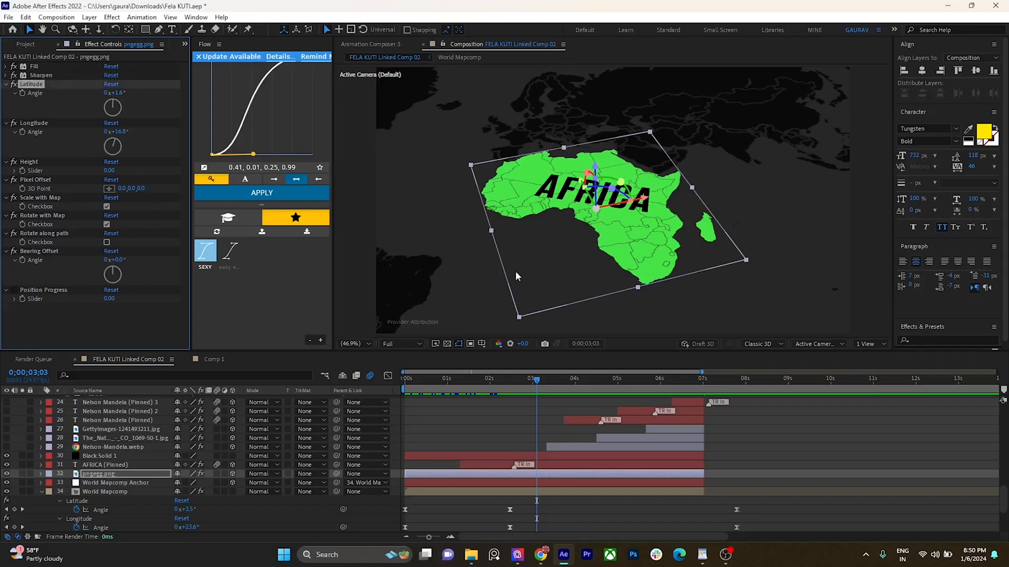
click(33, 317)
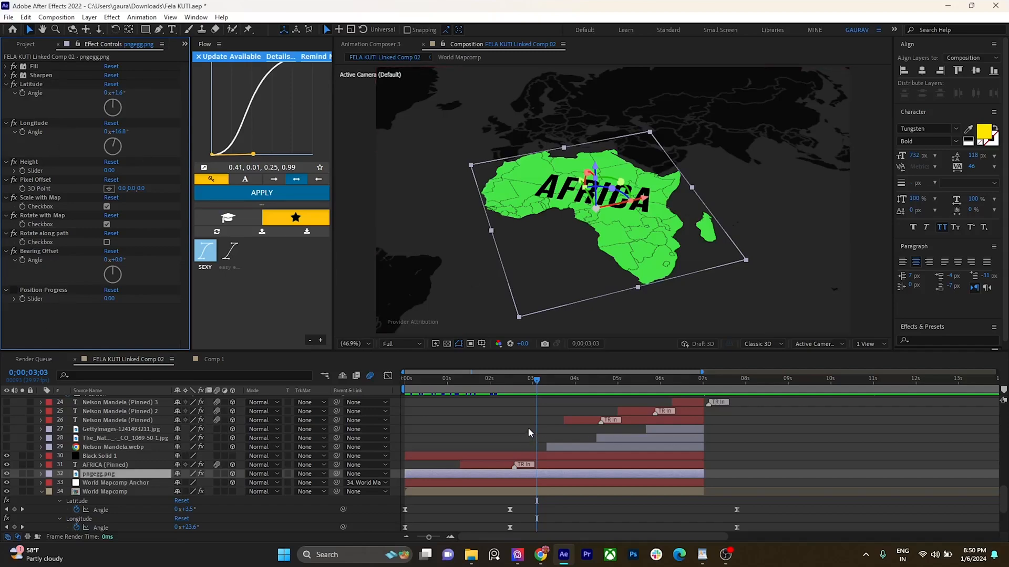
click(569, 429)
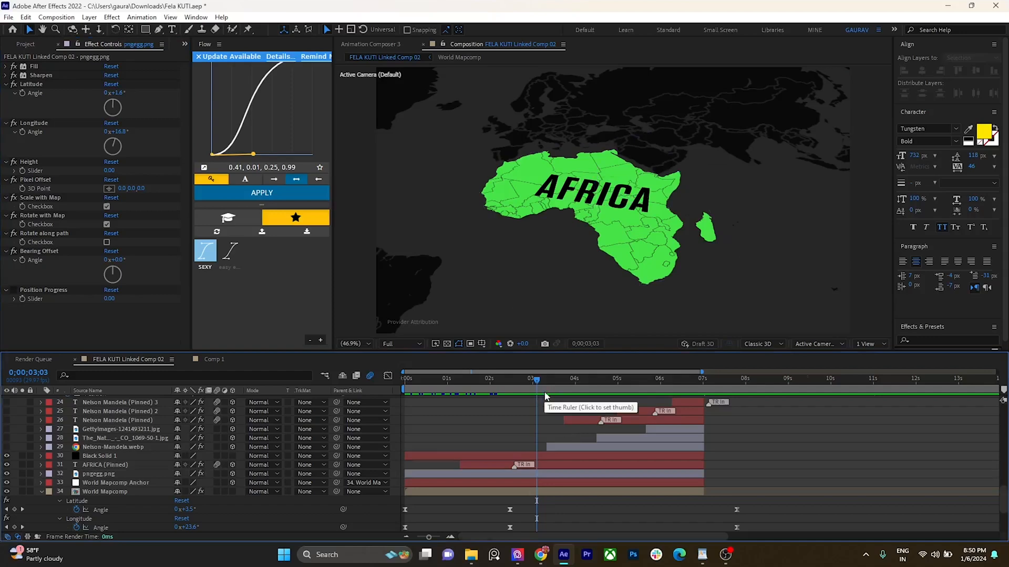
Step: Scrub the AFRICA reveal back to 0;00;01;12, switch to Comp 1 and show the GEOlayers 3 extension
drag(539, 383, 464, 392)
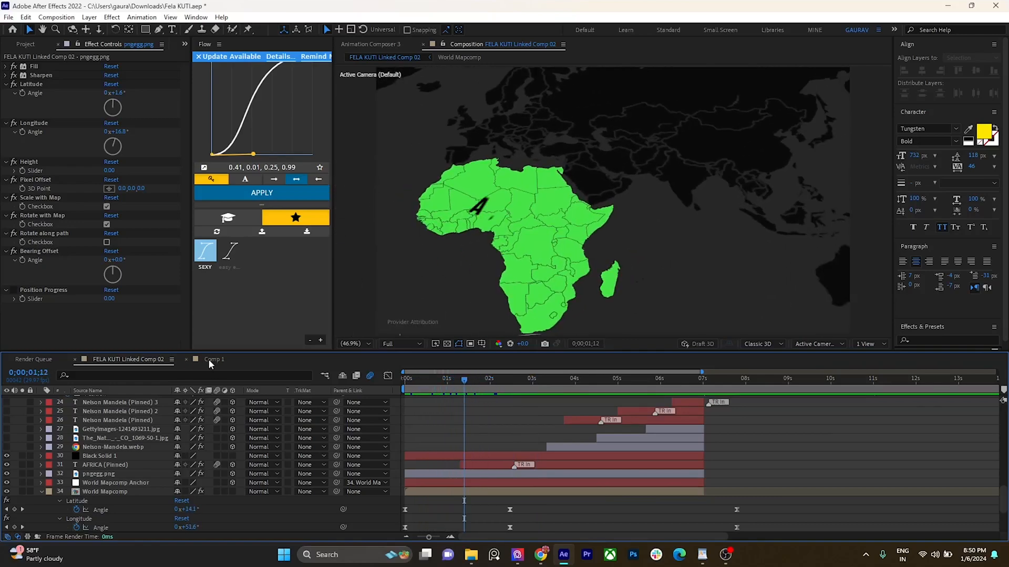
click(210, 360)
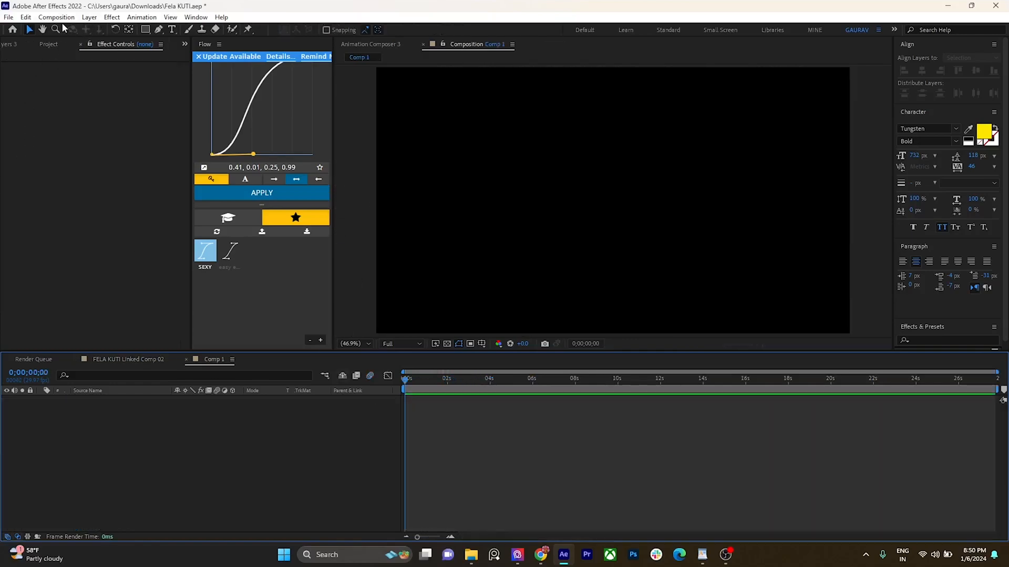
click(9, 44)
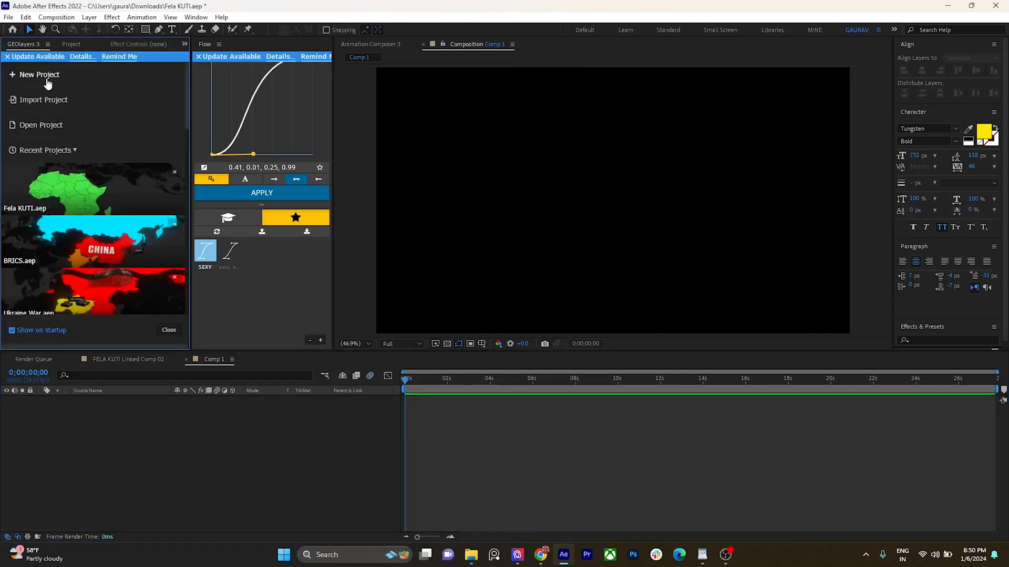
click(196, 17)
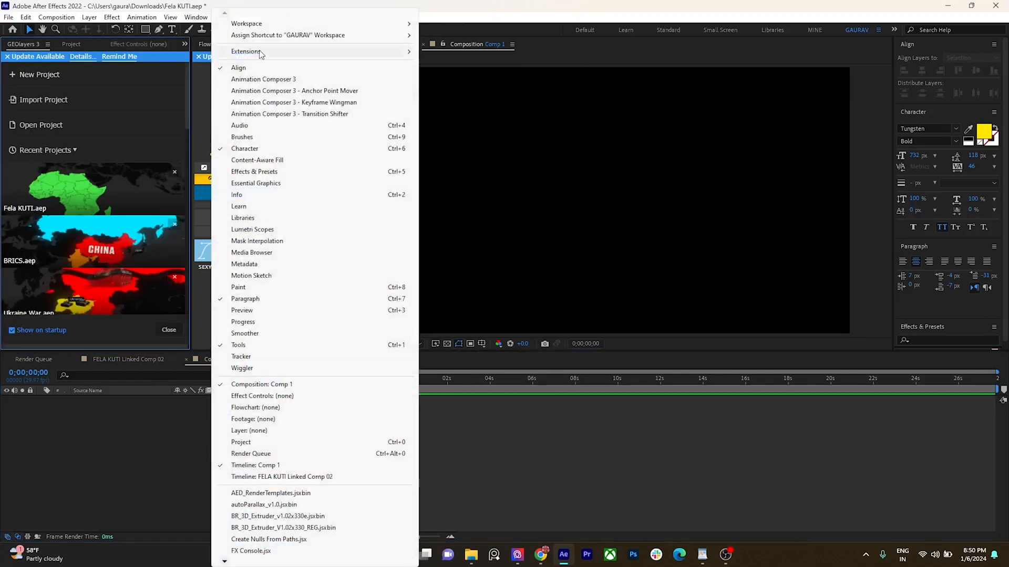
mouse_move(399, 51)
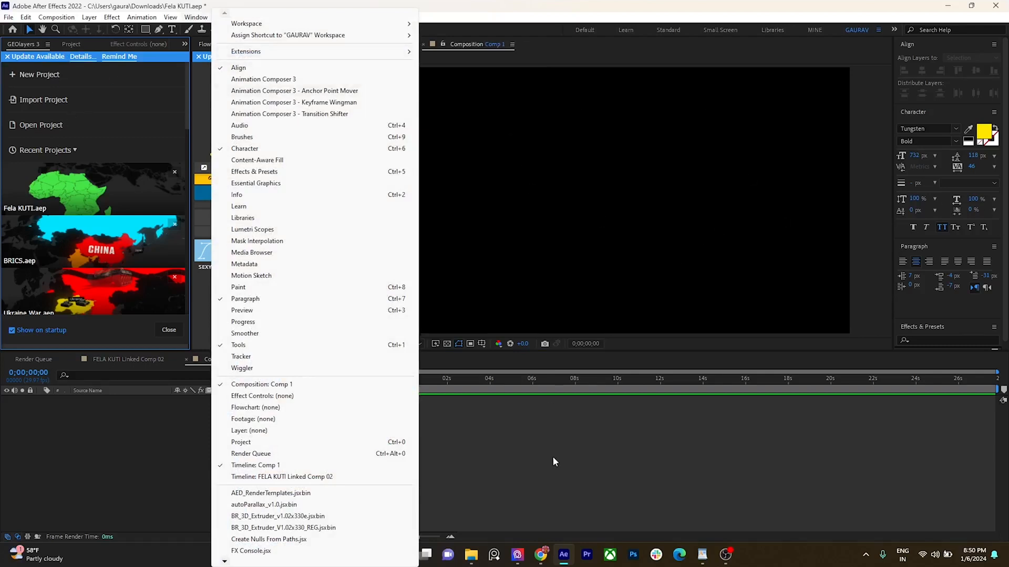
click(28, 47)
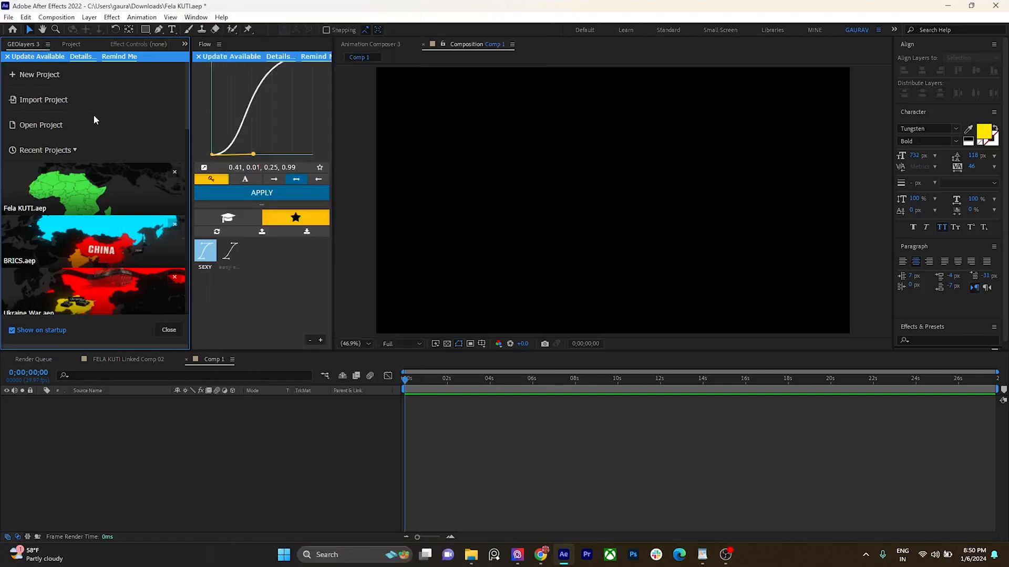
Step: Load the Fela KUTI project file from Downloads into GEOlayers 3
click(181, 125)
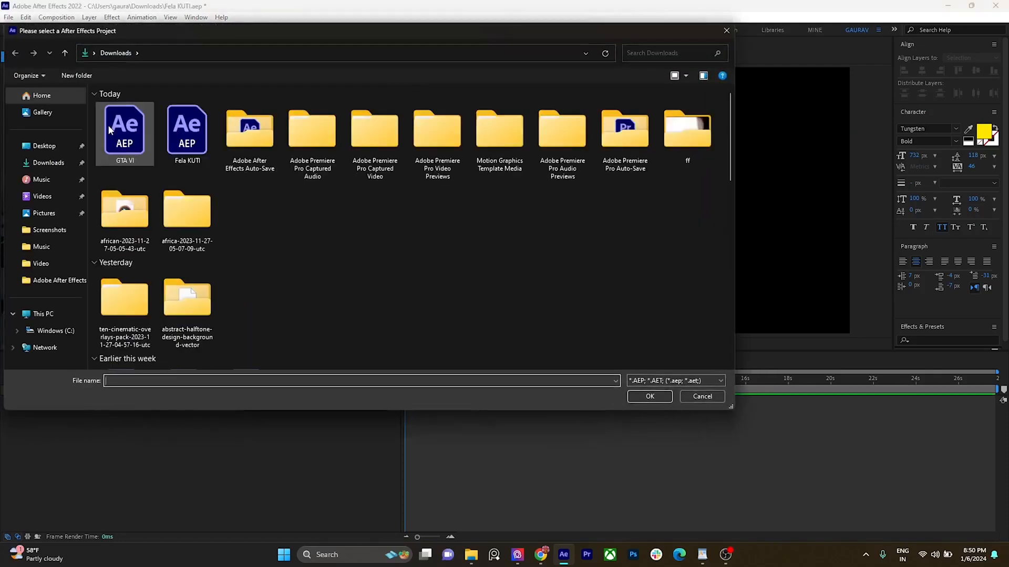
double_click(187, 136)
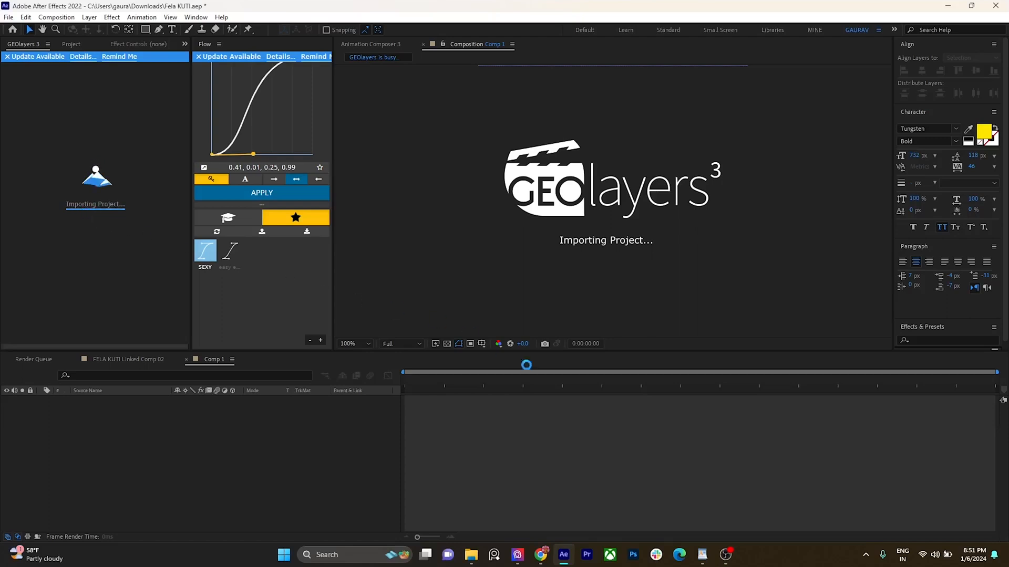
mouse_move(727, 561)
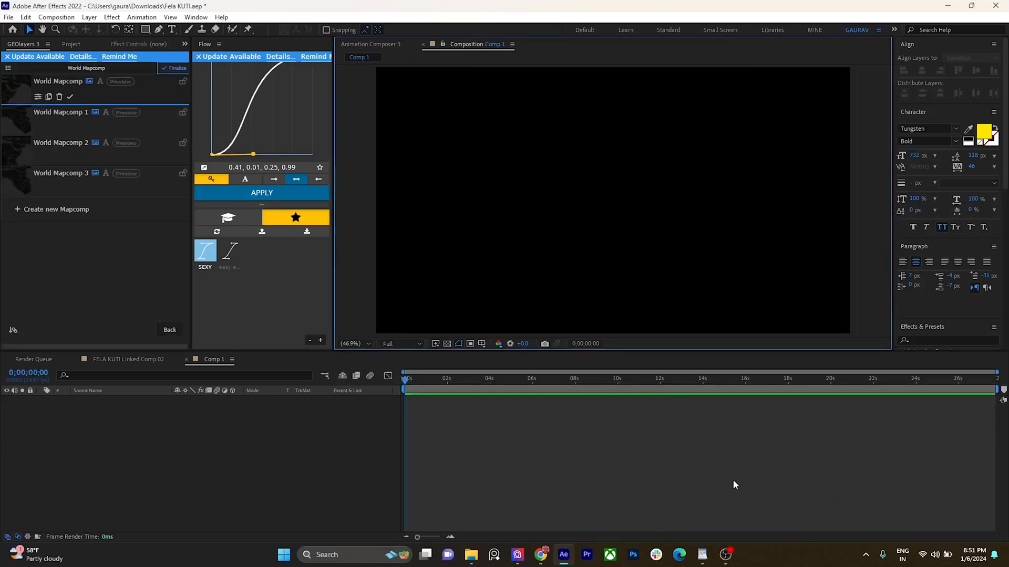
Step: Return to FELA KUTI Linked Comp 02, select the World Mapcomp layer and open that mapcomp in GEOlayers 3
click(124, 359)
key(u)
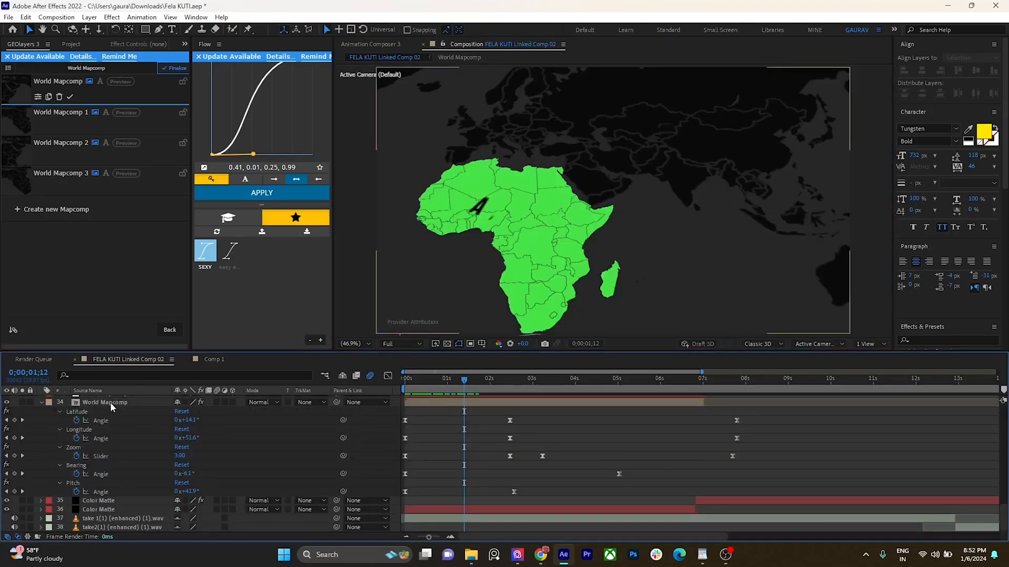
click(110, 402)
click(65, 89)
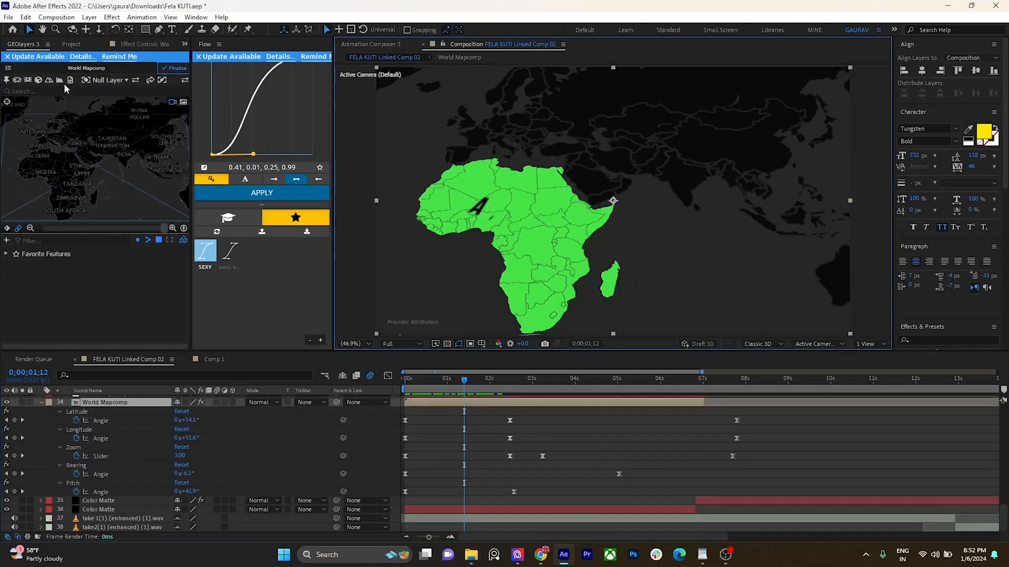
click(76, 263)
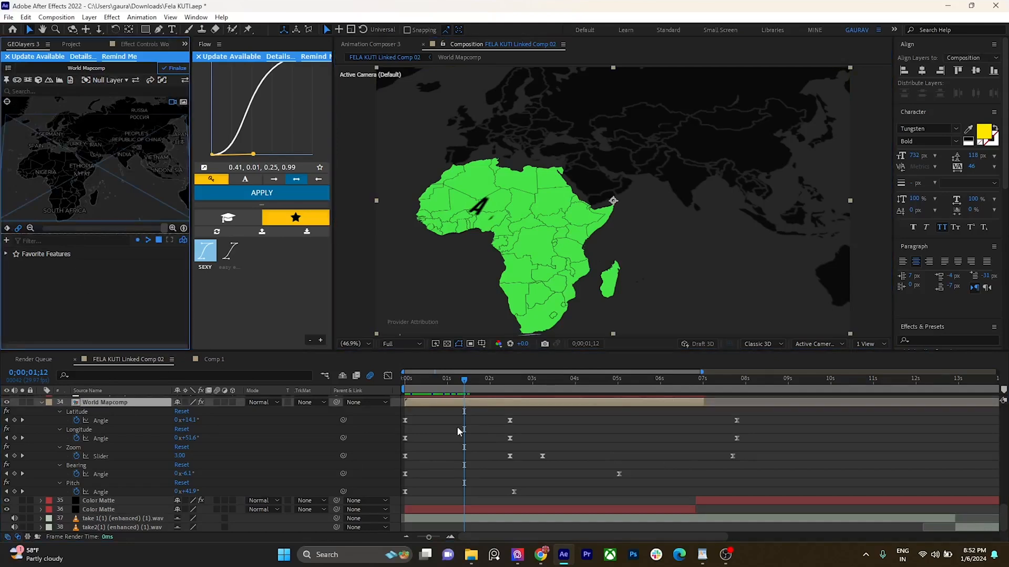
Step: Preview the World Mapcomp's camera move up to 0;00;06;23 and compare it with the GEOlayers map view
scroll(528, 442, up, 5)
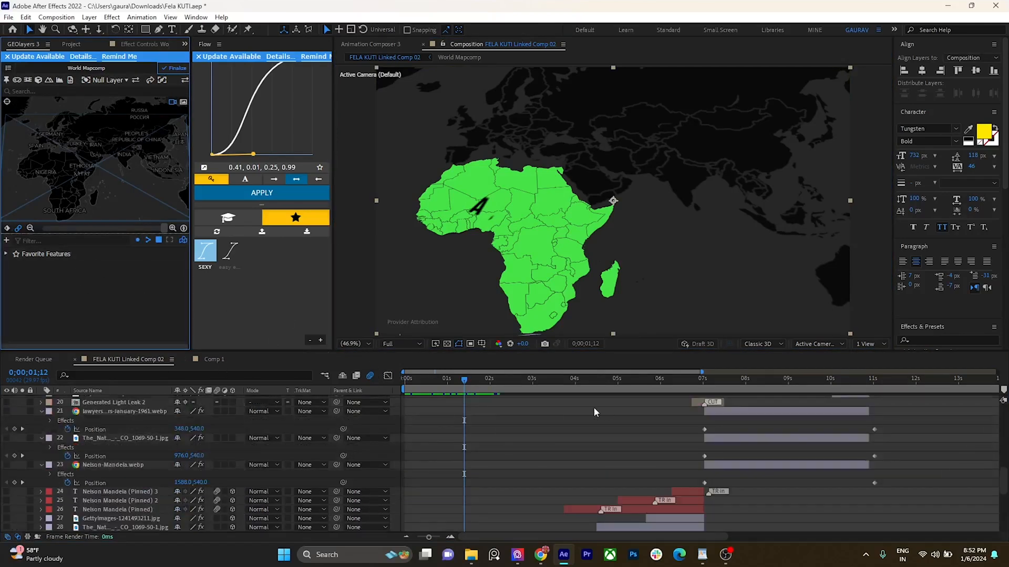
scroll(501, 398, down, 5)
click(678, 380)
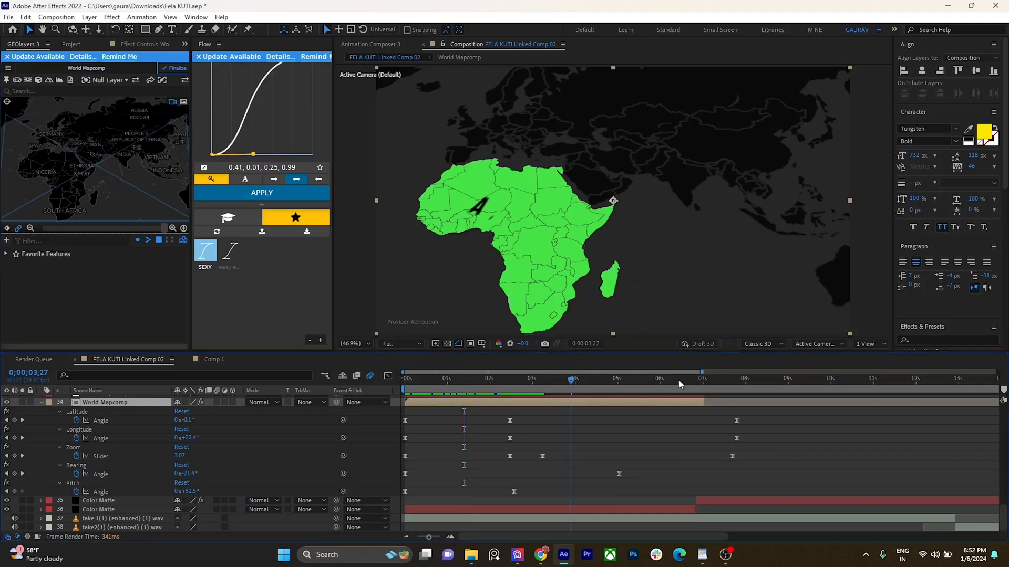
click(693, 379)
click(62, 289)
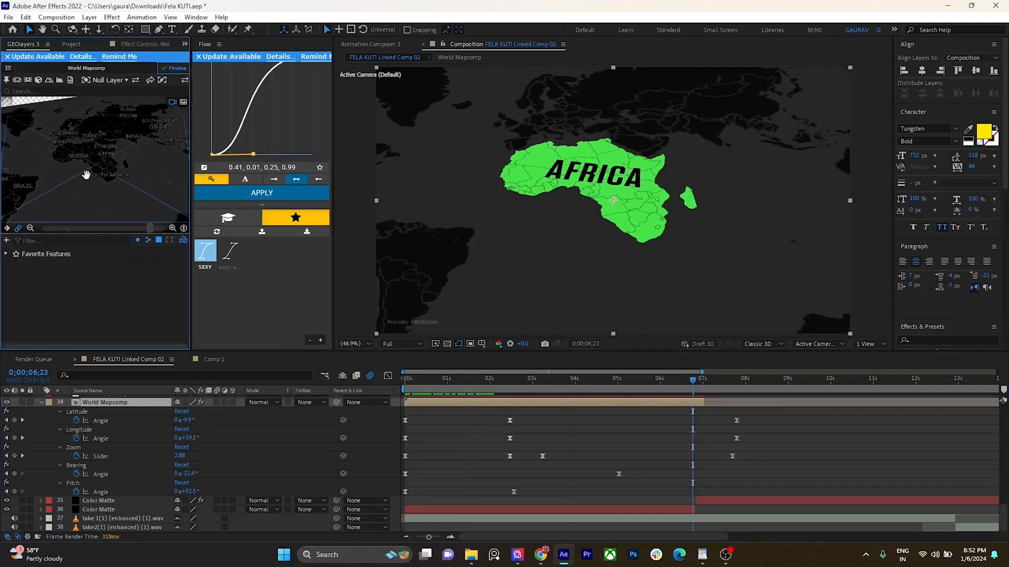
Step: Start a new mapcomp in Comp 1, accepting the name World Mapcomp 4 and the 1920 x 1080 px size
click(214, 360)
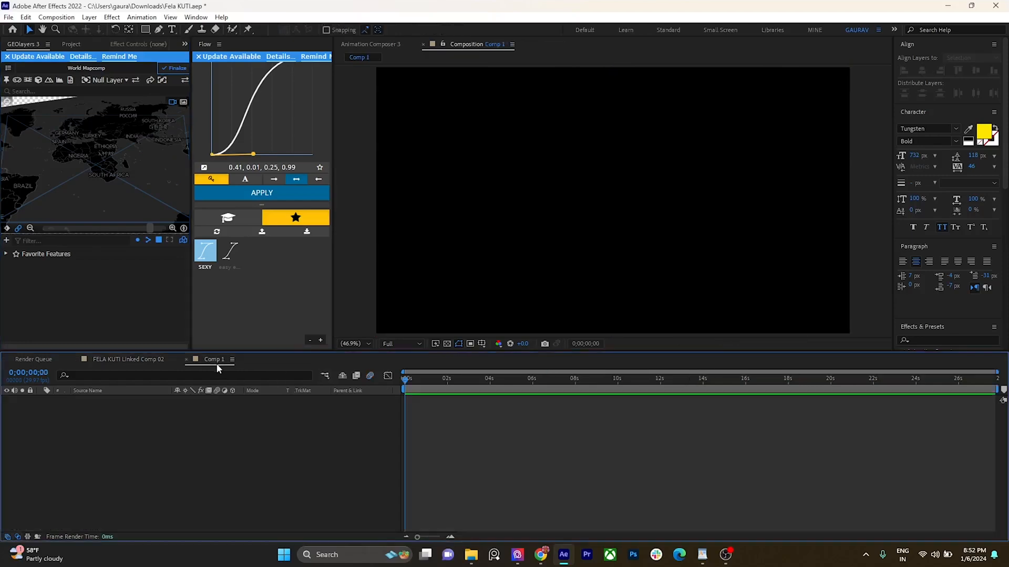
click(9, 67)
click(61, 210)
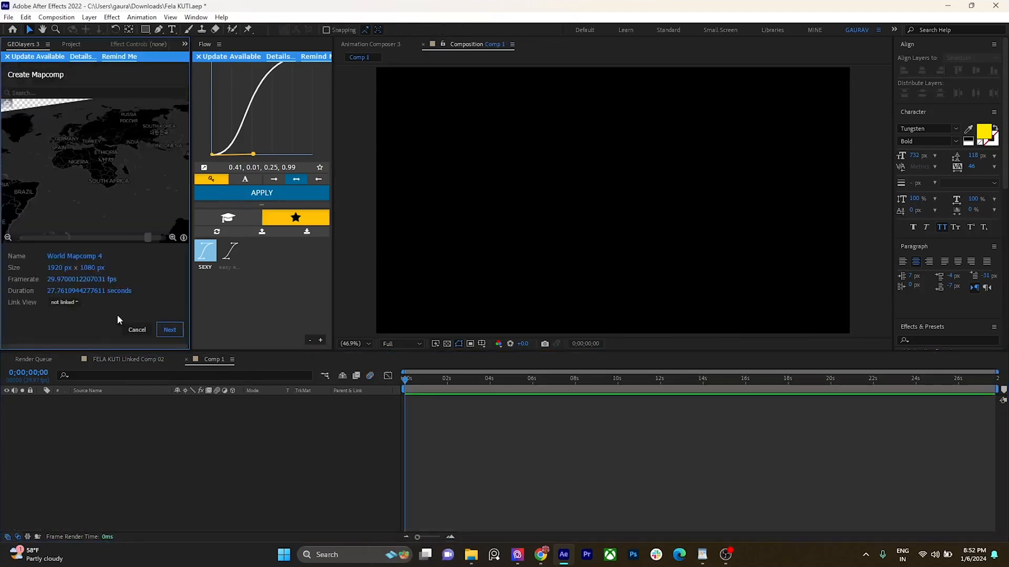
click(168, 331)
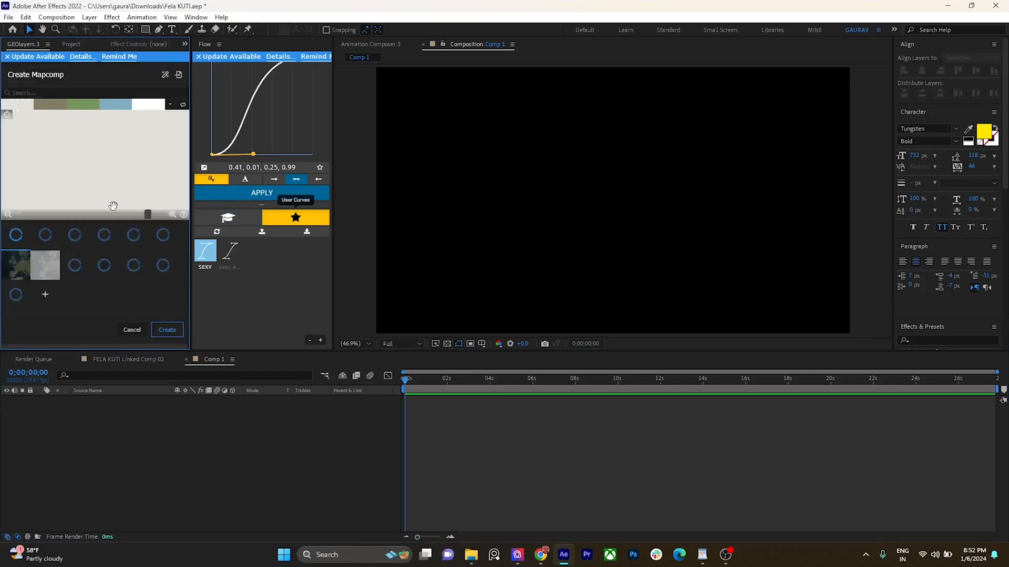
Step: Inspect the Basic imagery's settings, leave them without applying and preview alternative map styles
click(27, 245)
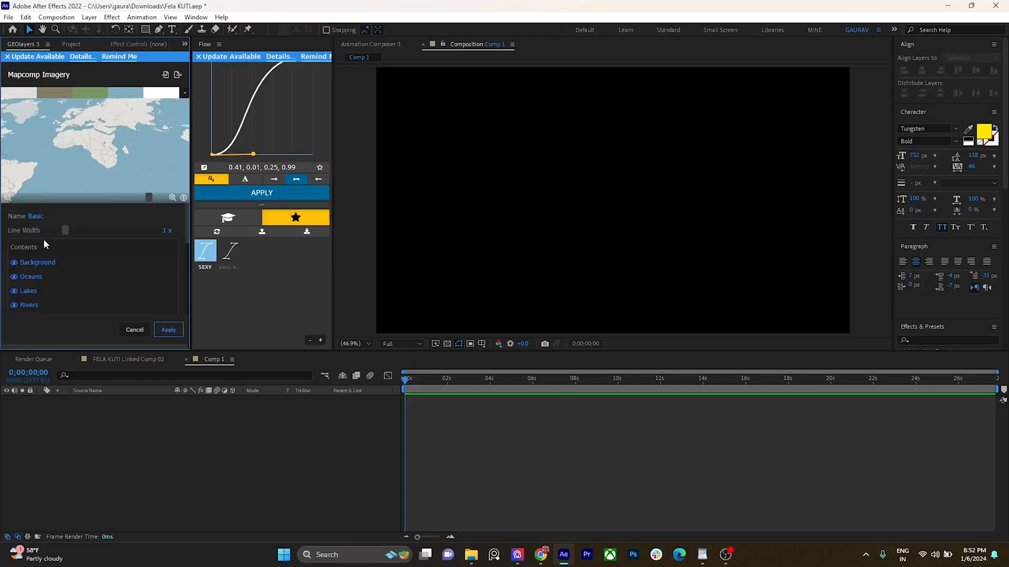
click(134, 329)
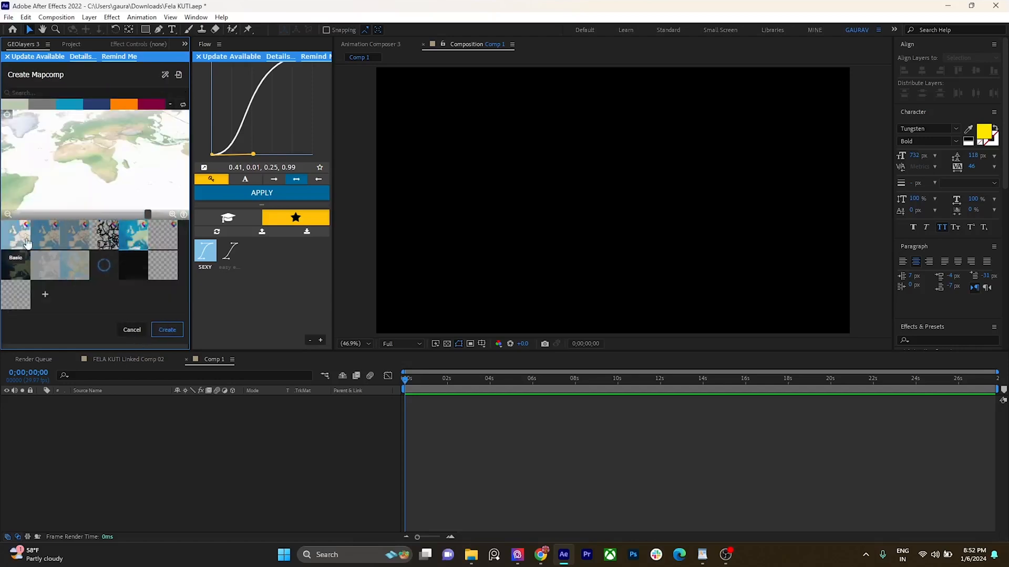
click(47, 243)
click(18, 258)
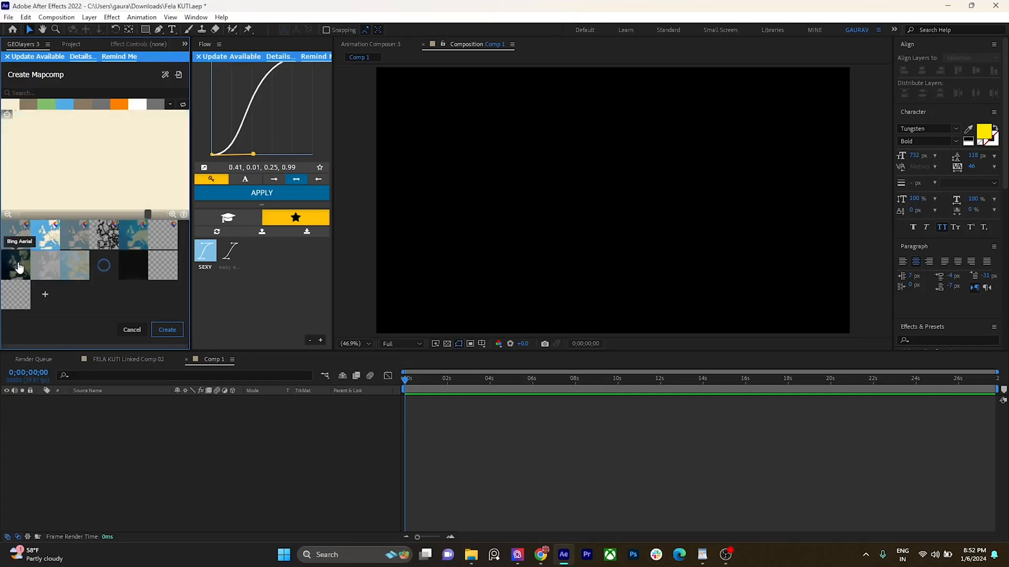
click(47, 266)
click(46, 267)
Step: Use the CartoDB imagery in the Dark Matter No Labels style, create World Mapcomp 4 and dismiss the mapcomp hint
click(39, 230)
click(58, 278)
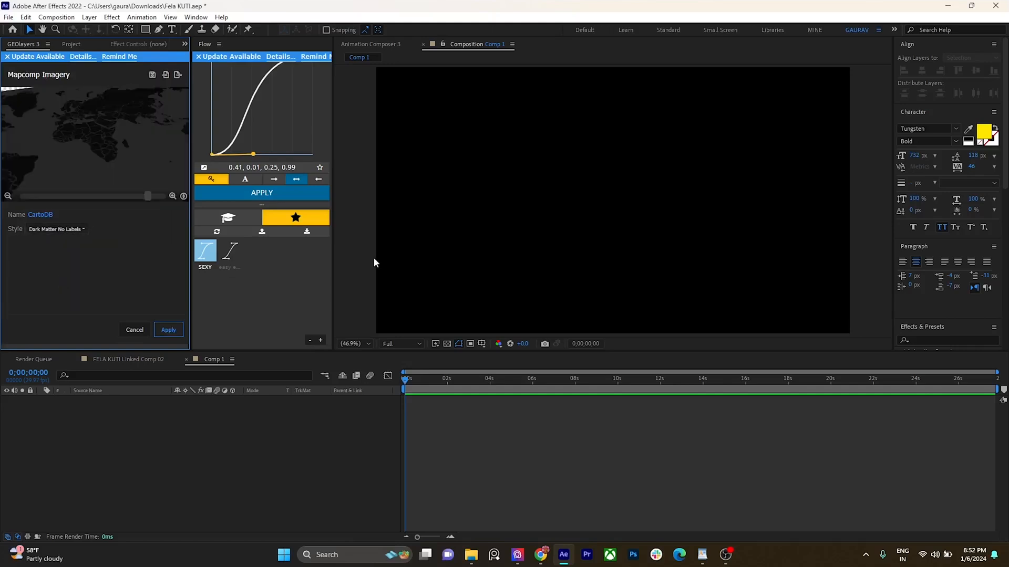
click(165, 334)
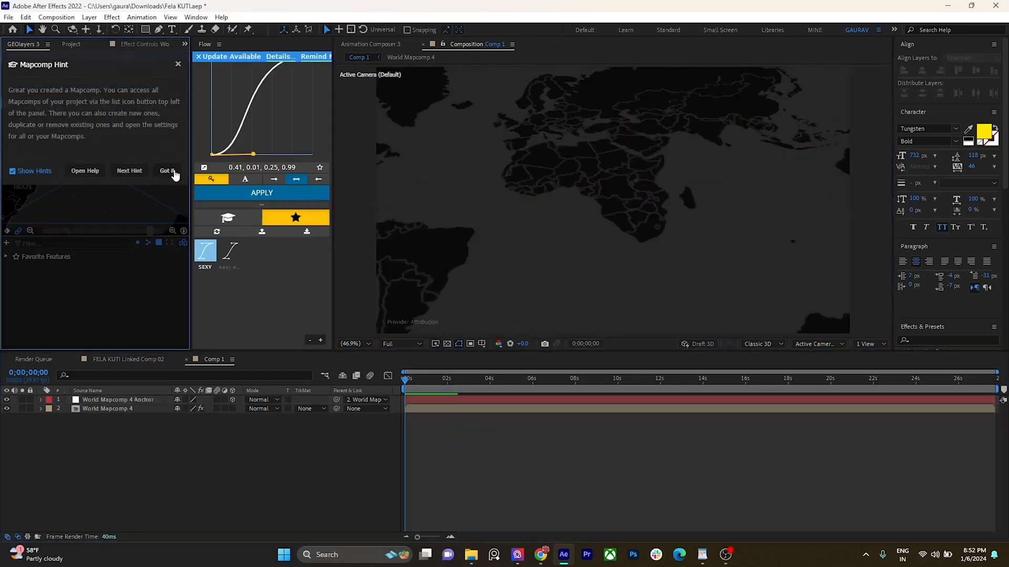
click(174, 171)
Step: Try reframing World Mapcomp 4 by zooming and tilting its linked GEOlayers map view
scroll(94, 184, up, 3)
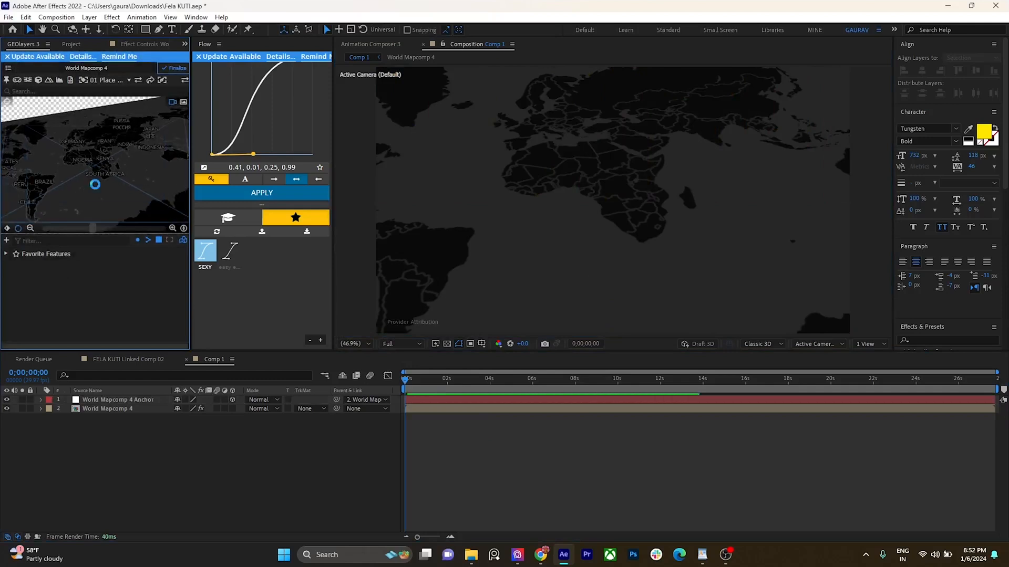
scroll(95, 191, down, 4)
scroll(95, 218, up, 2)
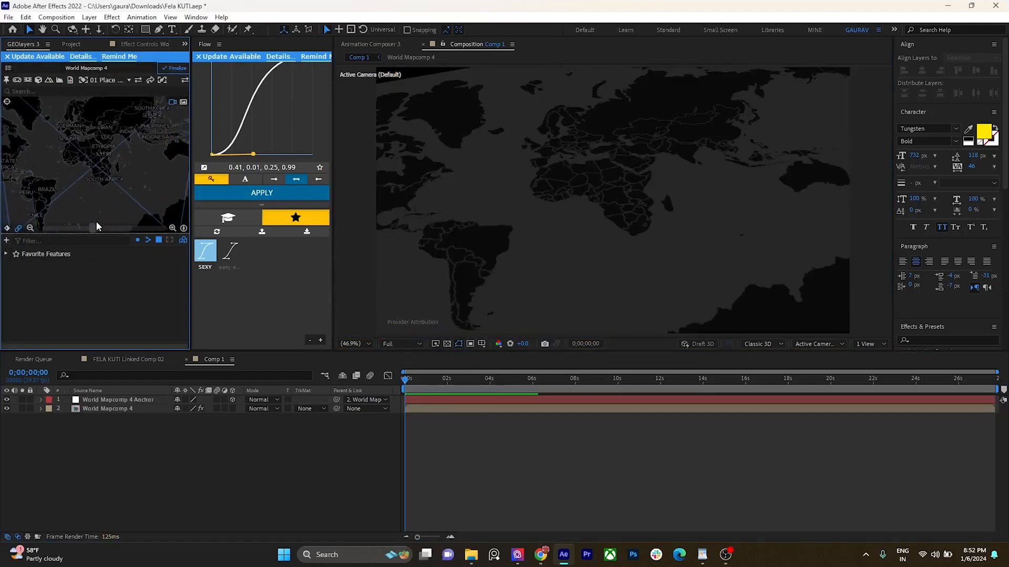
click(8, 68)
click(8, 68)
Step: Reset World Mapcomp 4's Latitude, Longitude, Zoom, Bearing and Pitch effects to their defaults
click(161, 399)
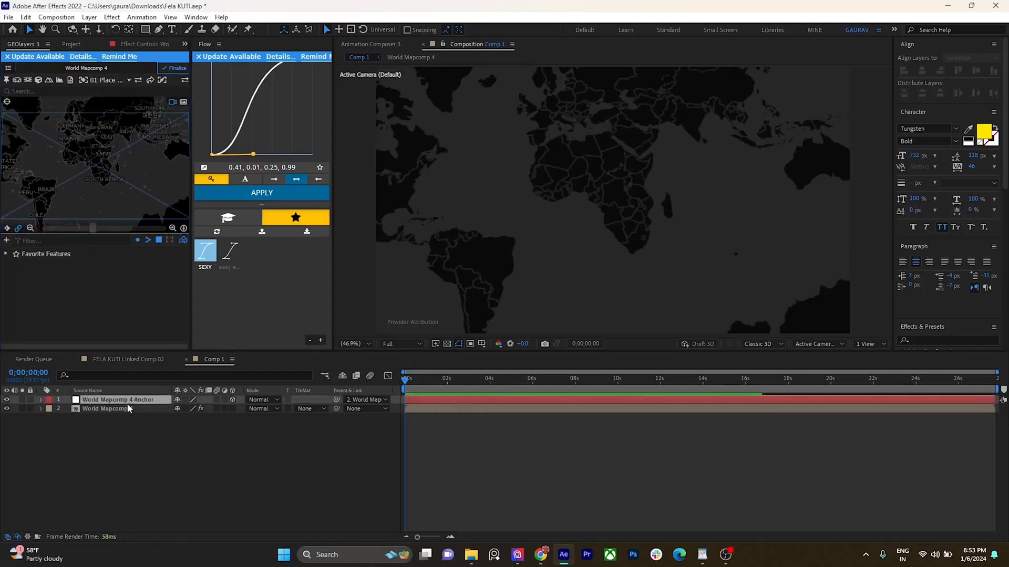
click(124, 46)
click(153, 409)
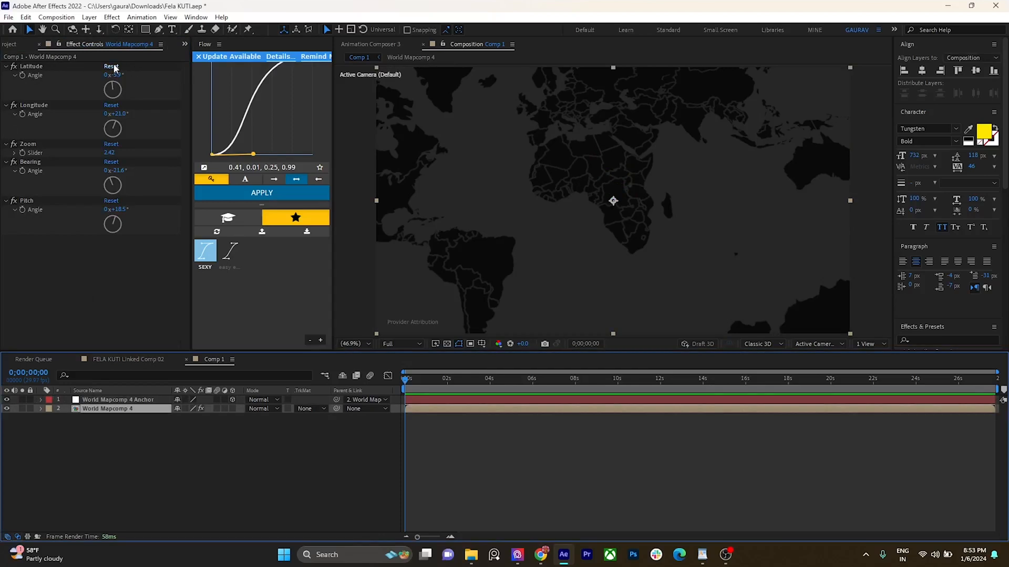
click(113, 67)
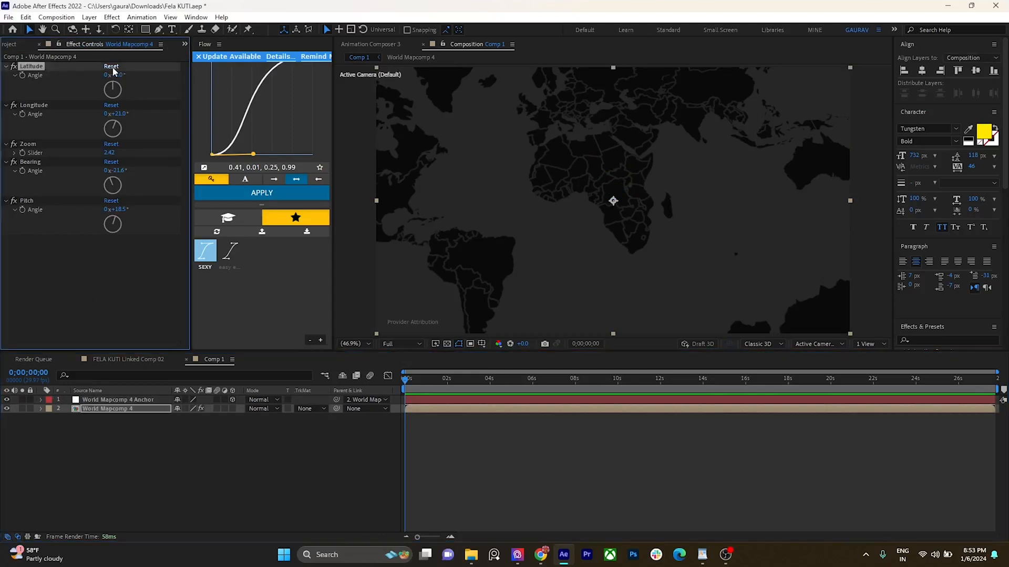
click(110, 201)
click(111, 162)
click(111, 144)
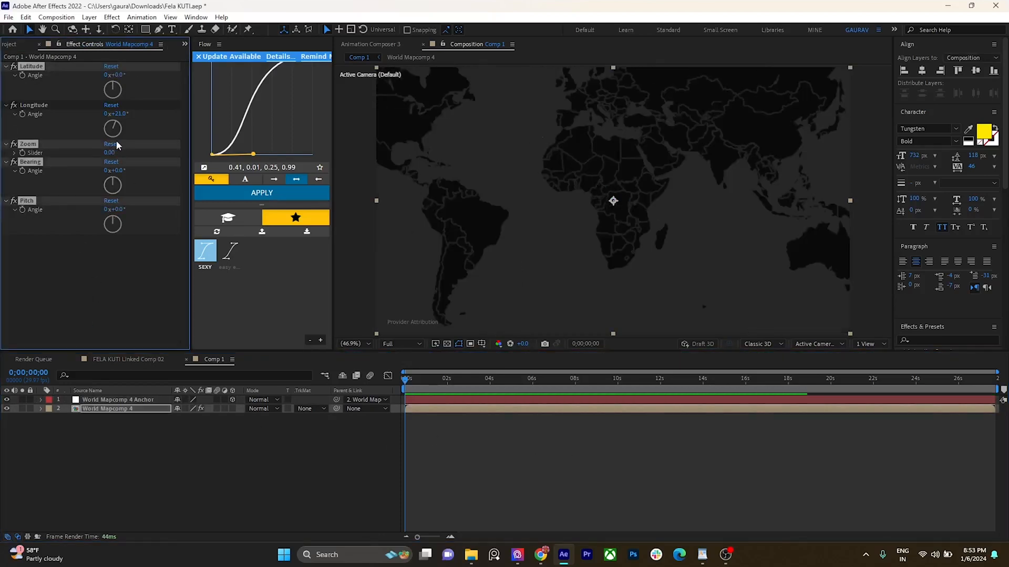
click(110, 105)
Step: Try a Zoom of 1 on World Mapcomp 4 and settle on a Zoom value of 2
click(109, 154)
text(1)
click(111, 258)
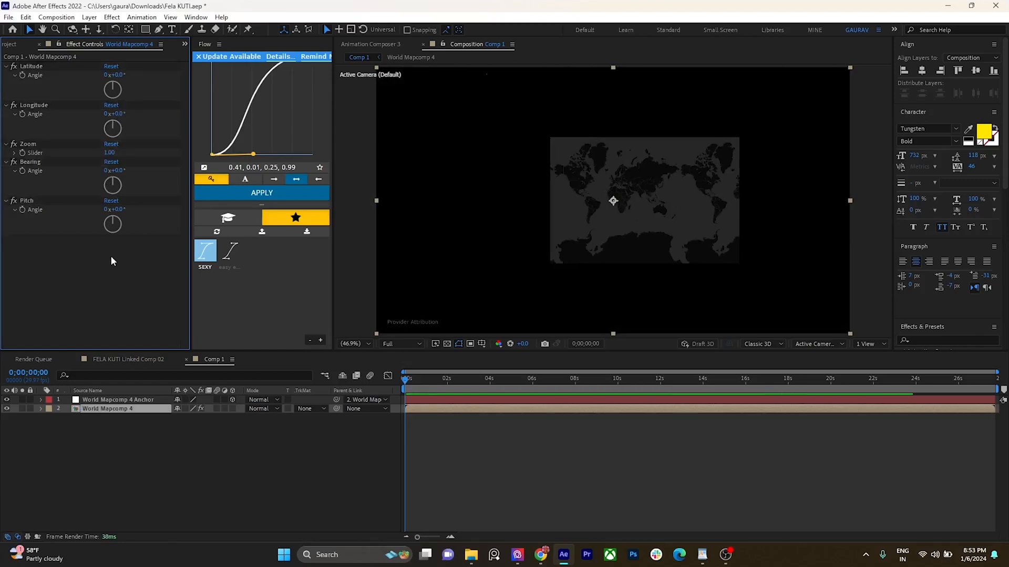
click(112, 153)
text(2)
click(90, 284)
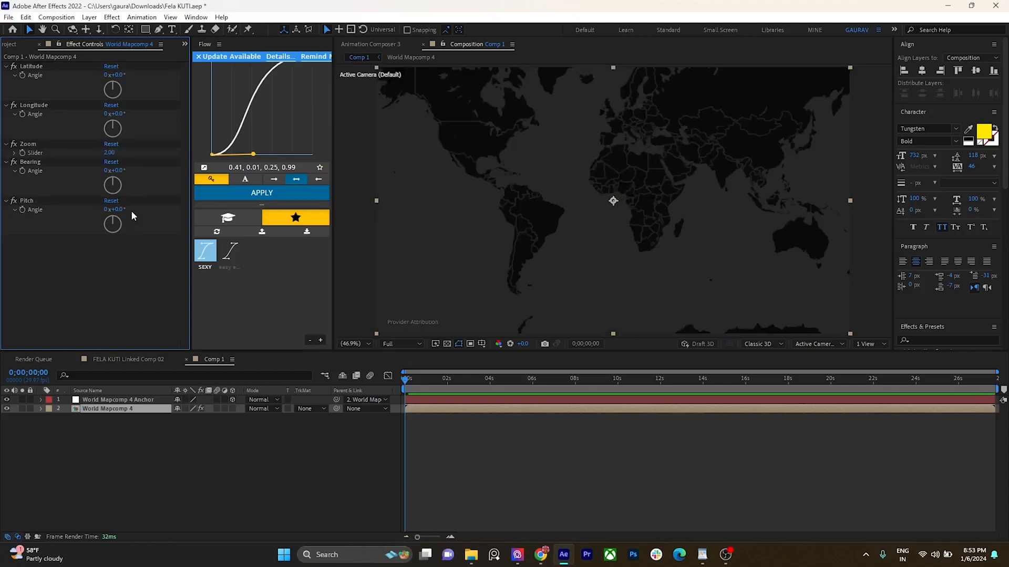
Step: Enable keyframing for World Mapcomp 4's Latitude, Longitude, Zoom, Bearing and Pitch at the start of Comp 1
click(12, 45)
click(9, 45)
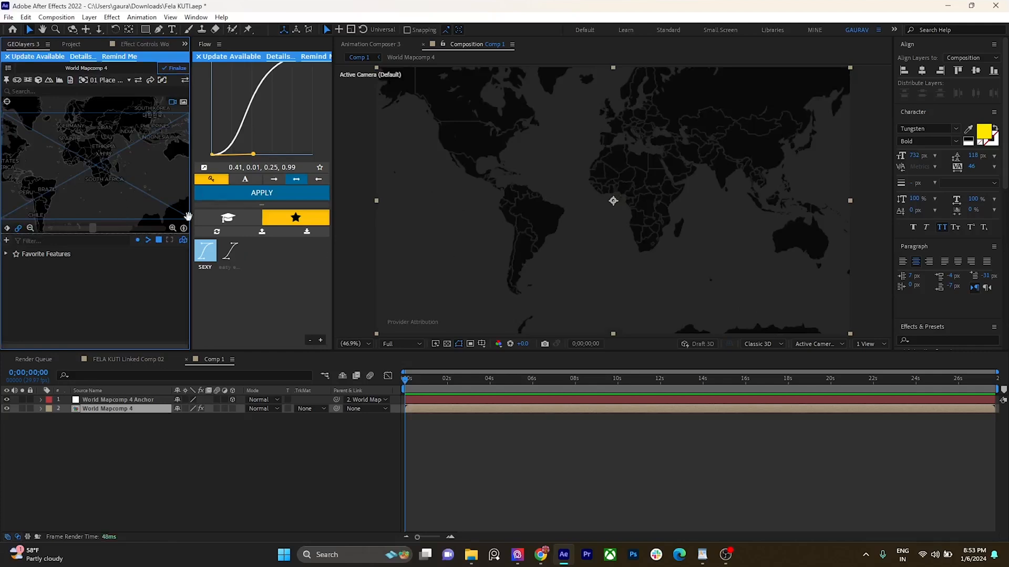
click(137, 44)
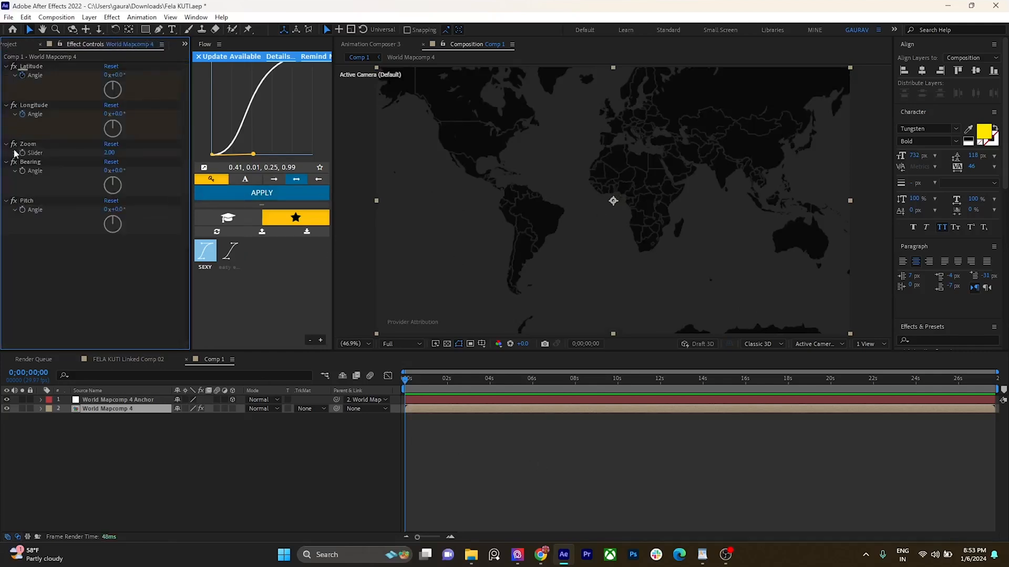
click(27, 201)
scroll(427, 389, up, 1)
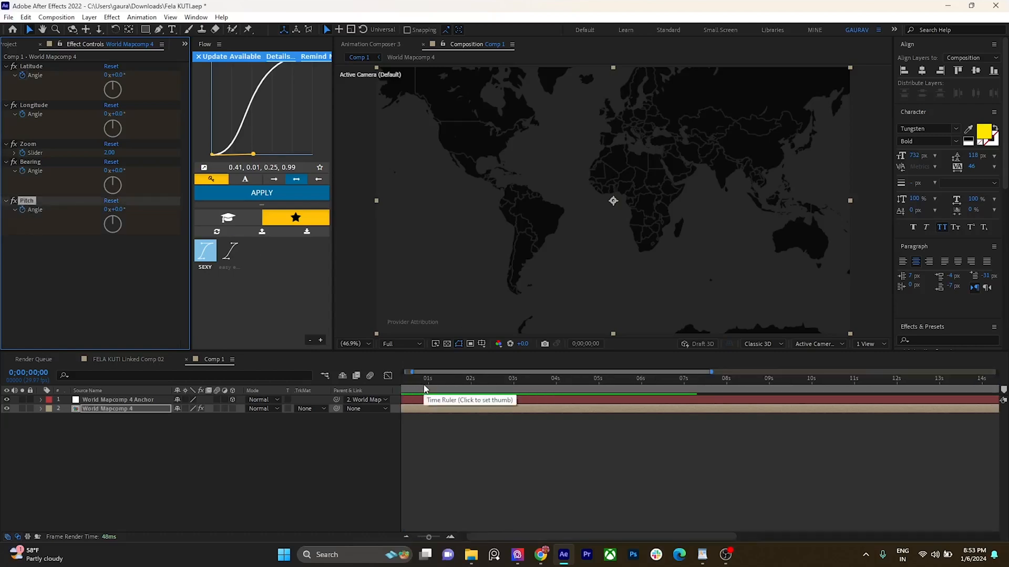
scroll(439, 388, down, 1)
scroll(439, 388, up, 1)
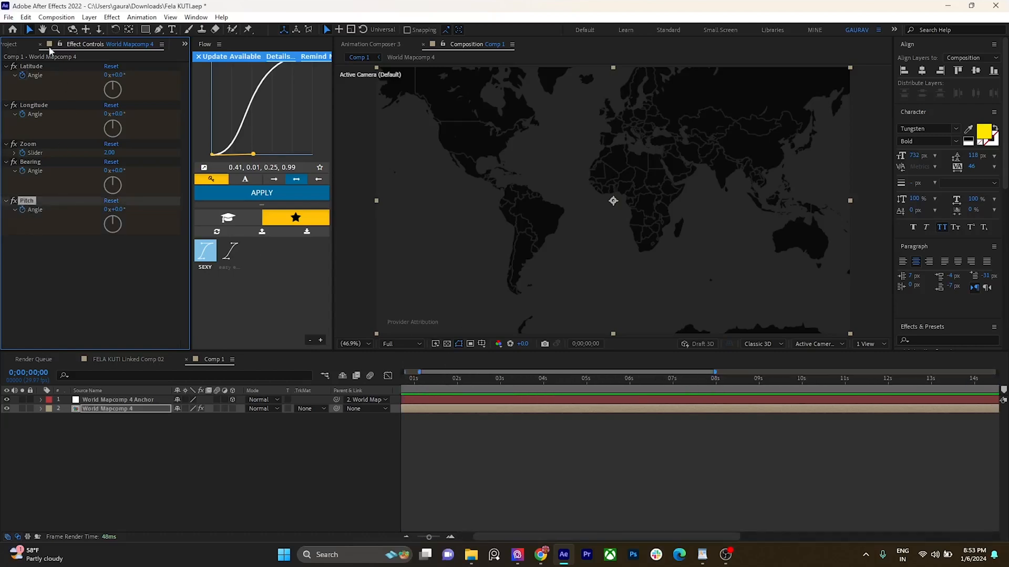
Step: Reframe World Mapcomp 4 over Russia and East Asia at the start of Comp 1 using its linked GEOlayers map view
click(27, 44)
click(16, 46)
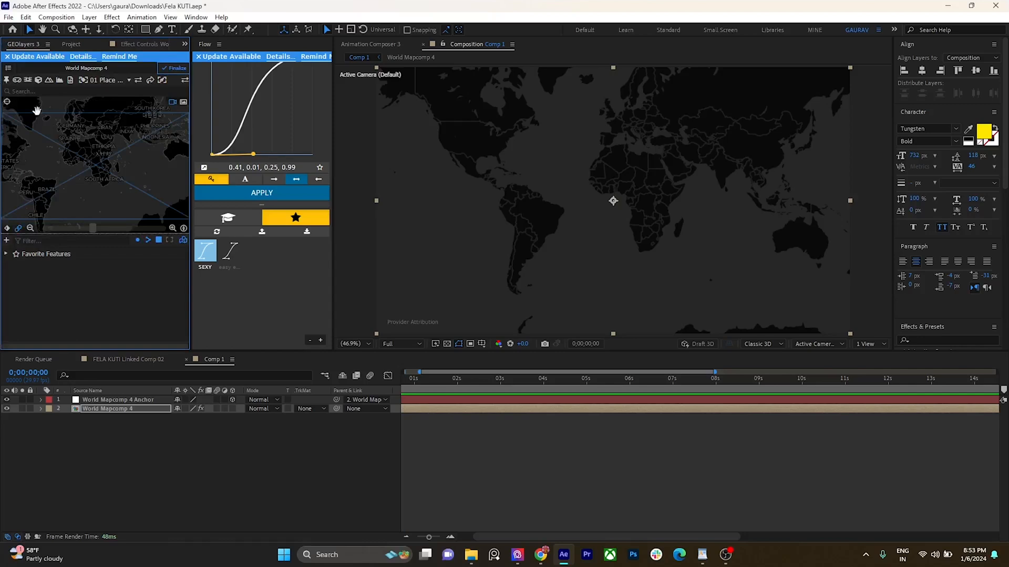
drag(127, 168, 96, 195)
scroll(574, 220, down, 2)
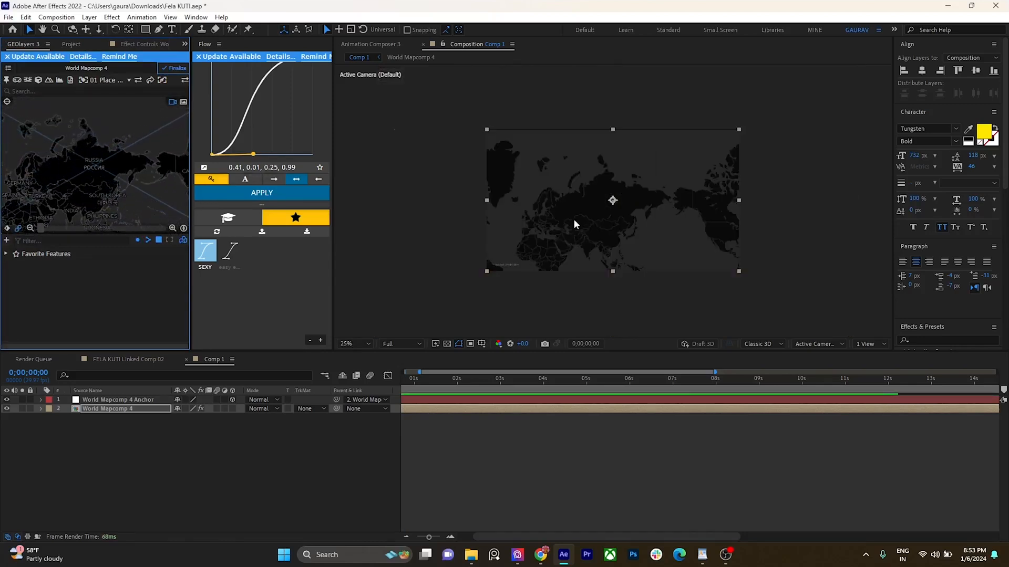
drag(118, 188, 93, 181)
scroll(95, 181, up, 3)
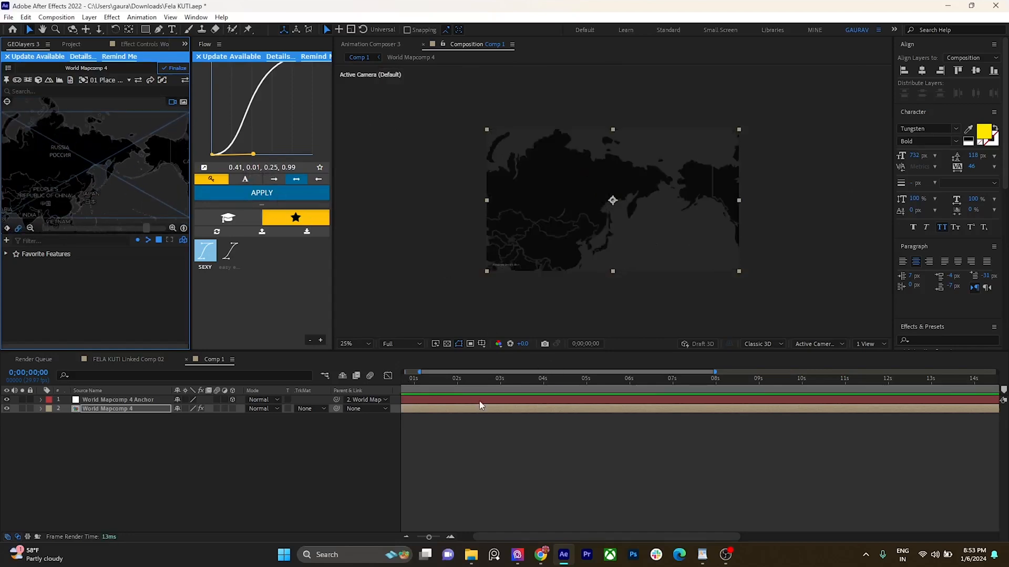
Step: Reframe World Mapcomp 4 over Africa at 0;00;03;00 with a rotated view tilted to a 45° pitch
scroll(479, 401, down, 1)
drag(427, 378, 468, 386)
scroll(468, 386, up, 1)
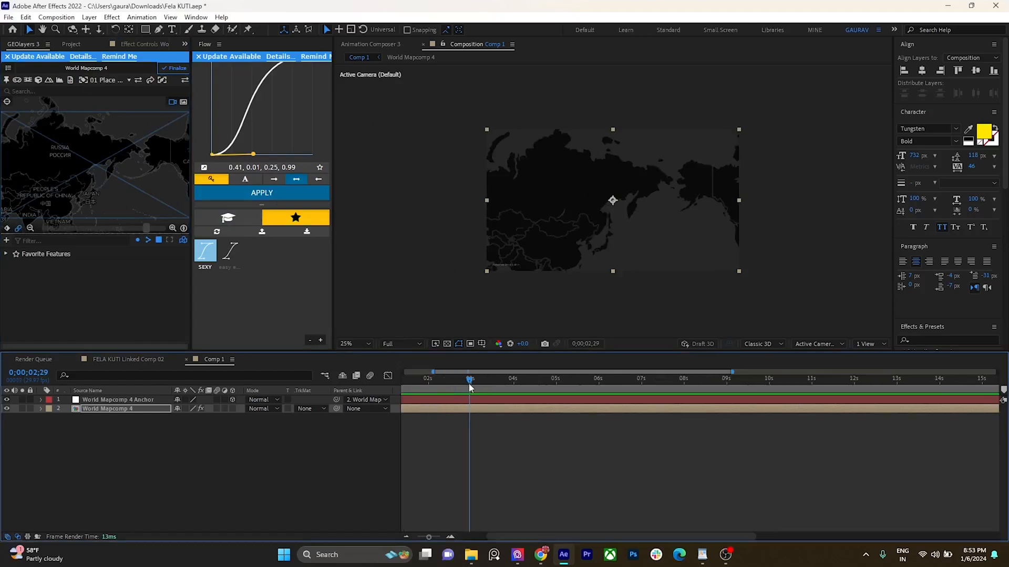
click(471, 388)
drag(79, 192, 136, 178)
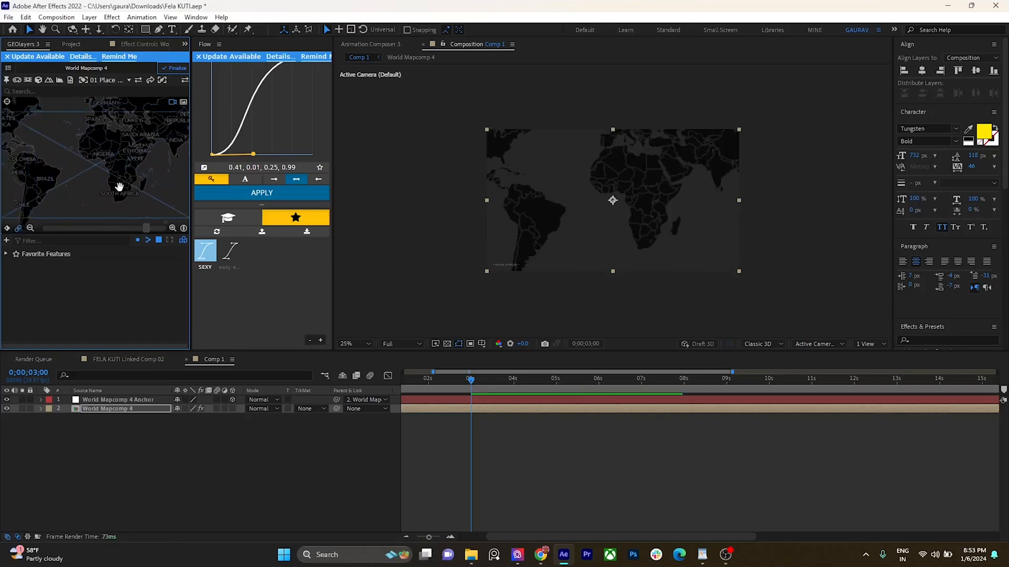
drag(118, 169, 97, 181)
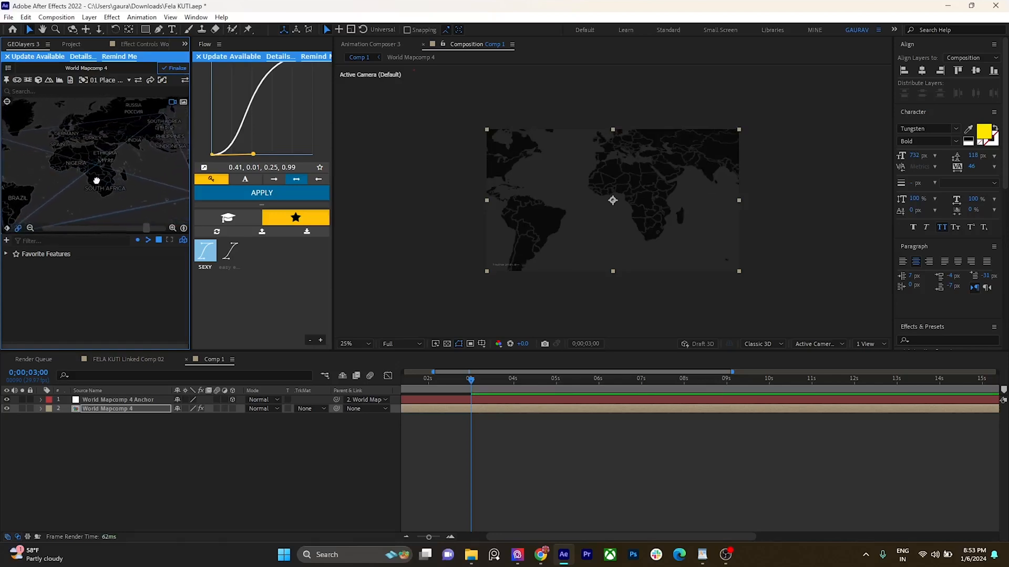
drag(96, 184, 93, 189)
click(454, 422)
click(449, 408)
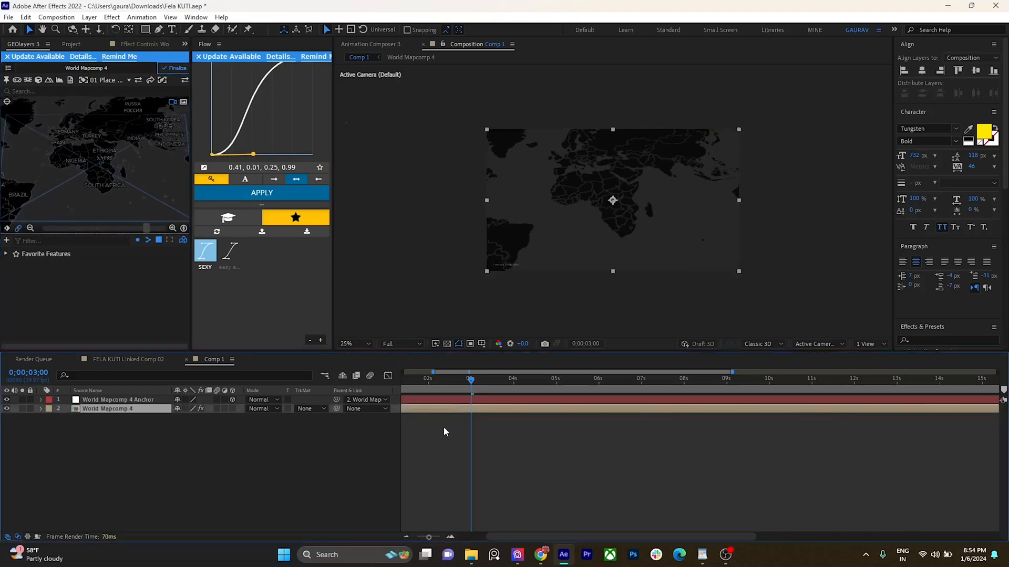
click(168, 438)
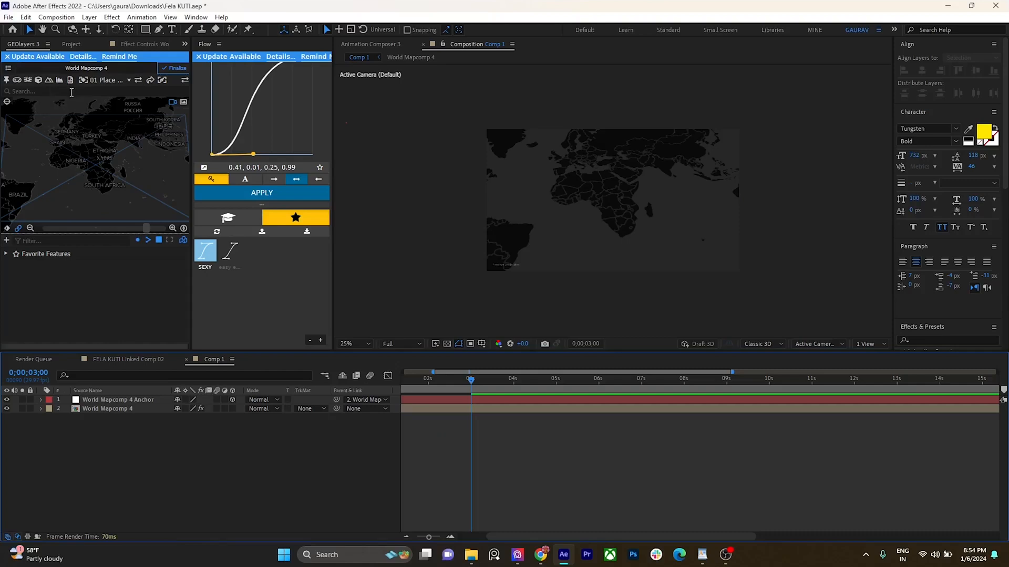
Step: Search GEOlayers for "south africa" and add the sovereign country feature to the browser
click(71, 92)
text(sou)
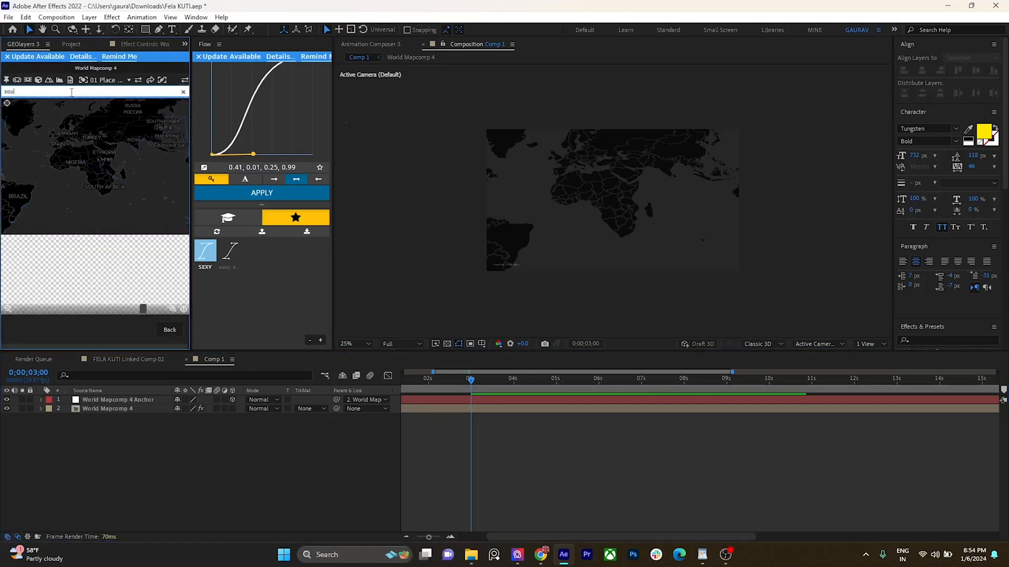
text(th adr)
key(BackSpace)
key(BackSpace)
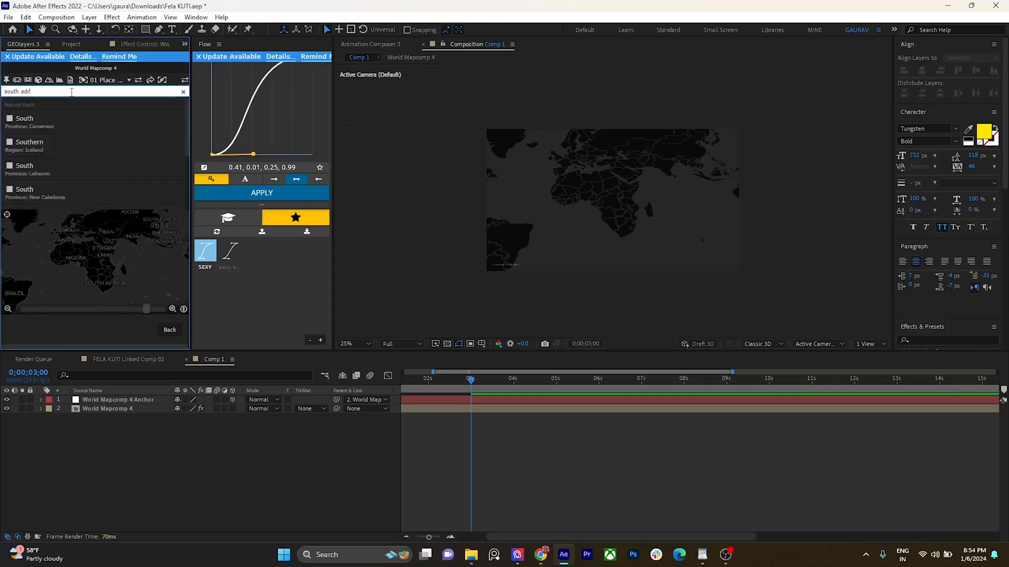
text(f)
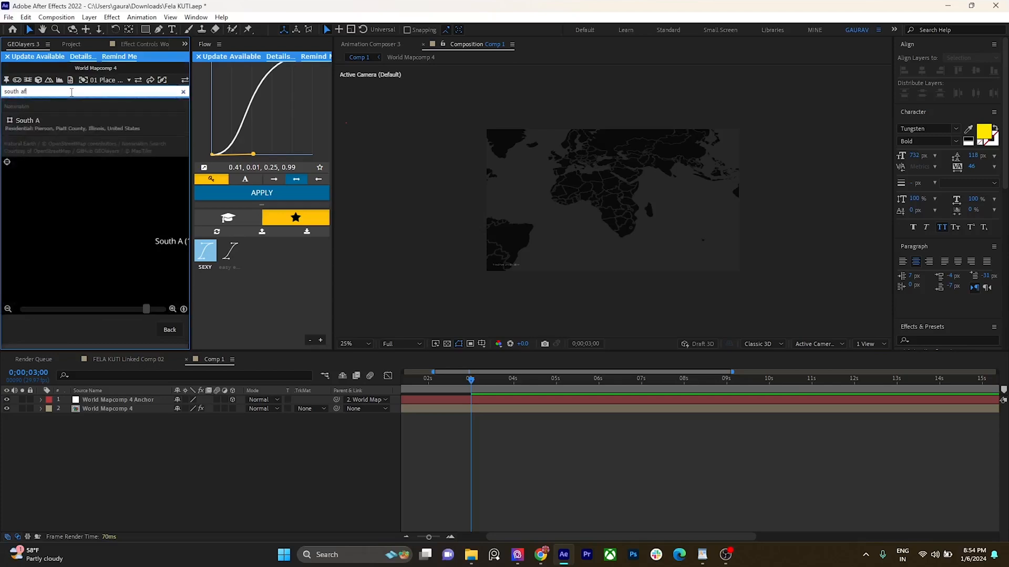
text(rica)
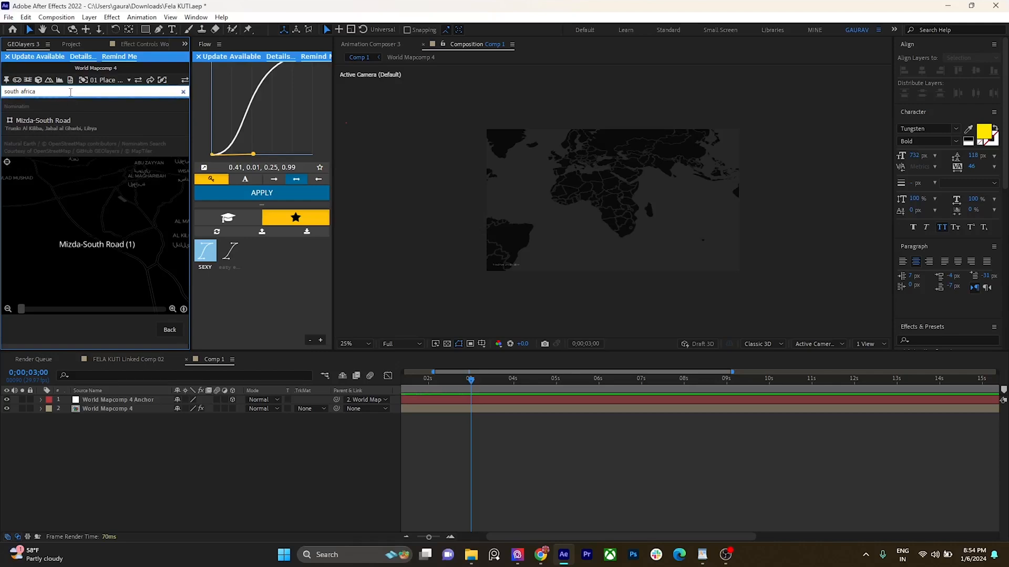
mouse_move(78, 121)
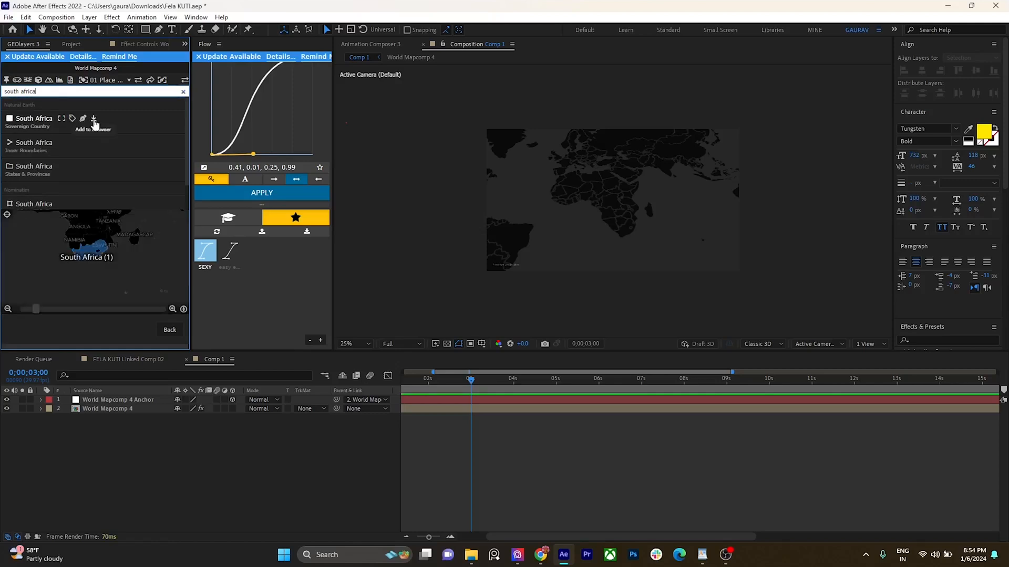
click(94, 119)
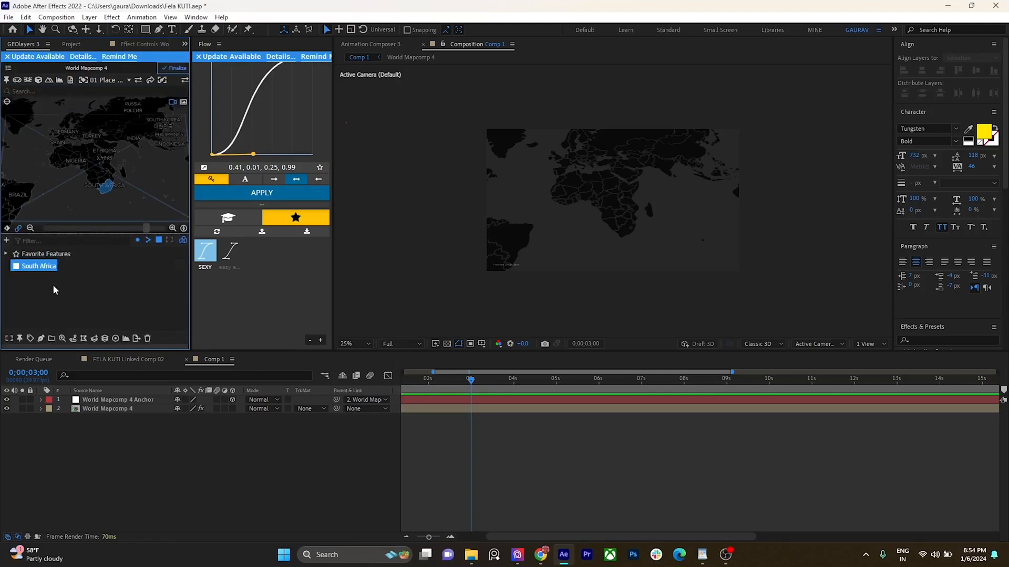
Step: Draw the South Africa feature as a shape layer in Comp 1 and set its fill colour to FFC600
click(41, 341)
click(62, 311)
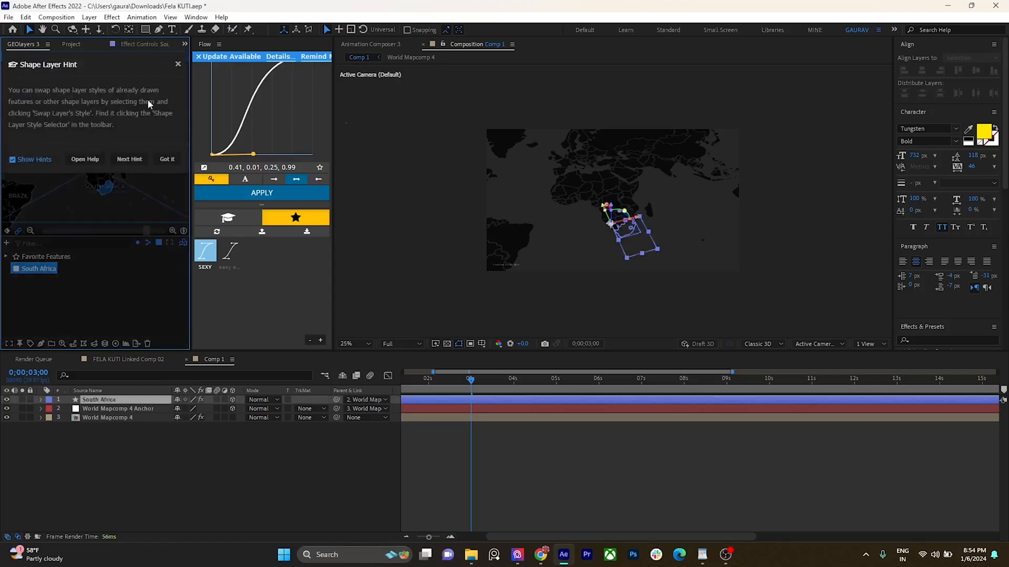
click(178, 65)
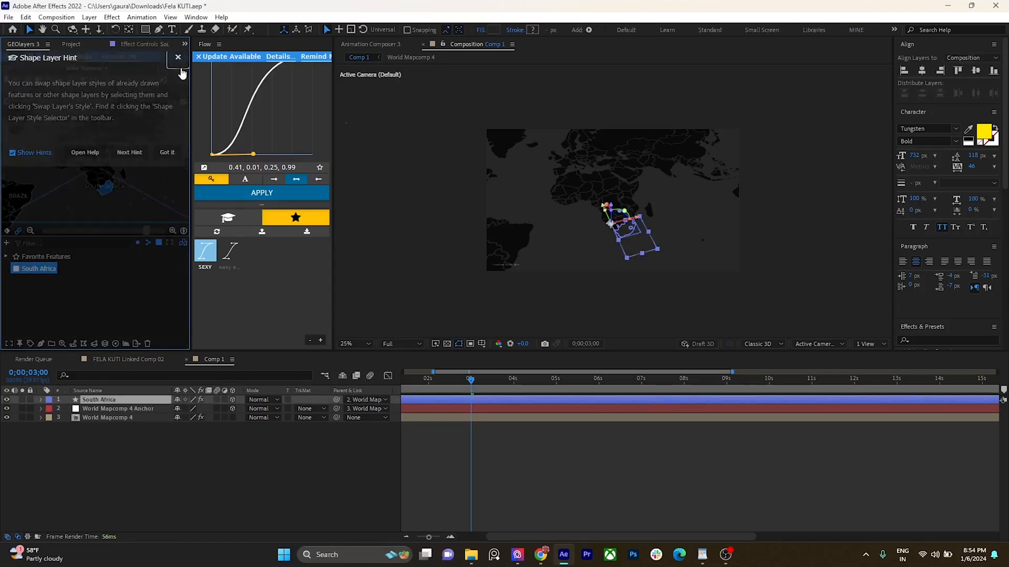
click(495, 29)
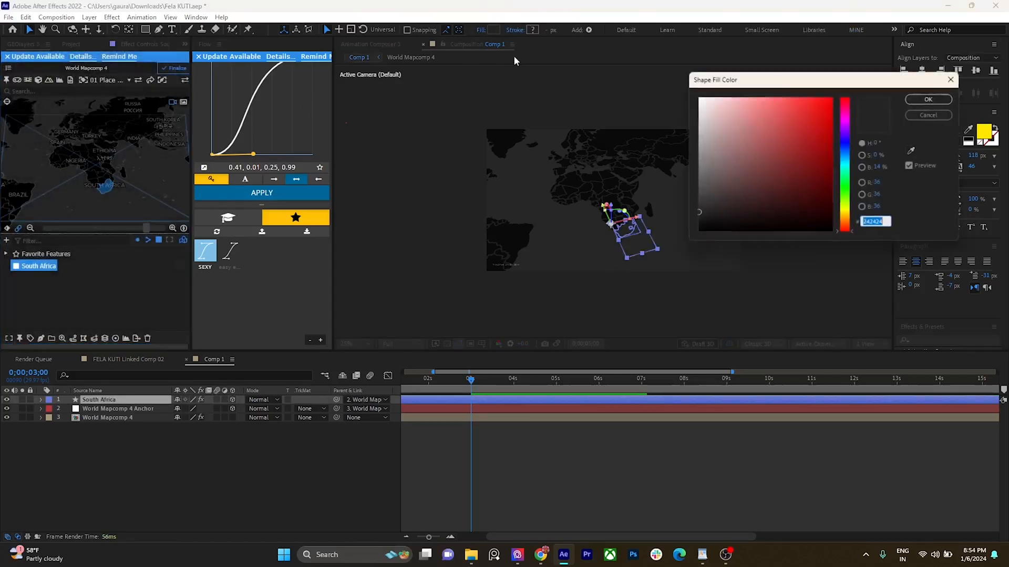
click(845, 215)
drag(811, 120, 888, 70)
click(939, 99)
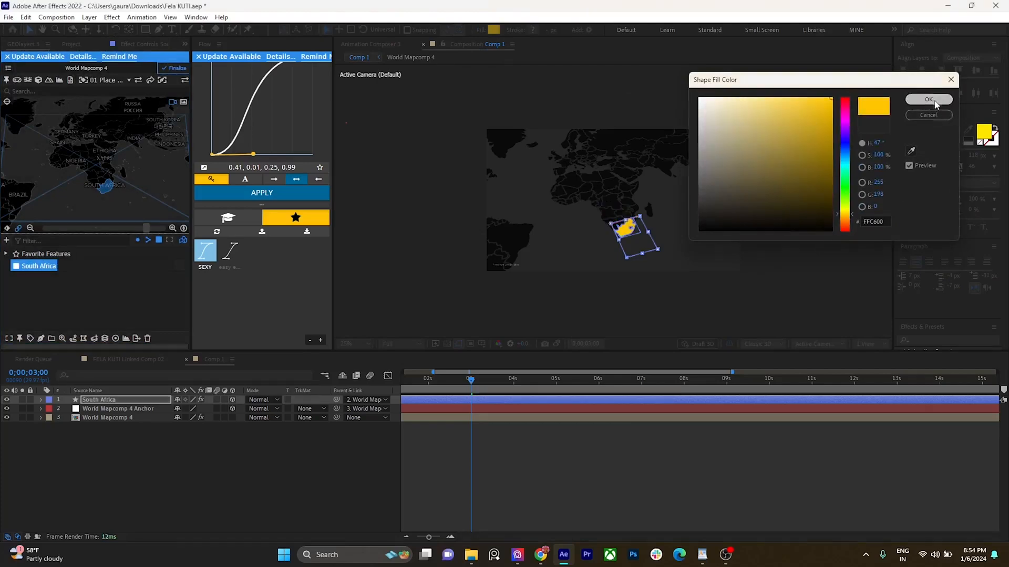
Step: Reveal World Mapcomp 4's keyframes and reframe the map closely on South Africa at 0;00;03;00 with a Zoom of about 4.60
click(469, 418)
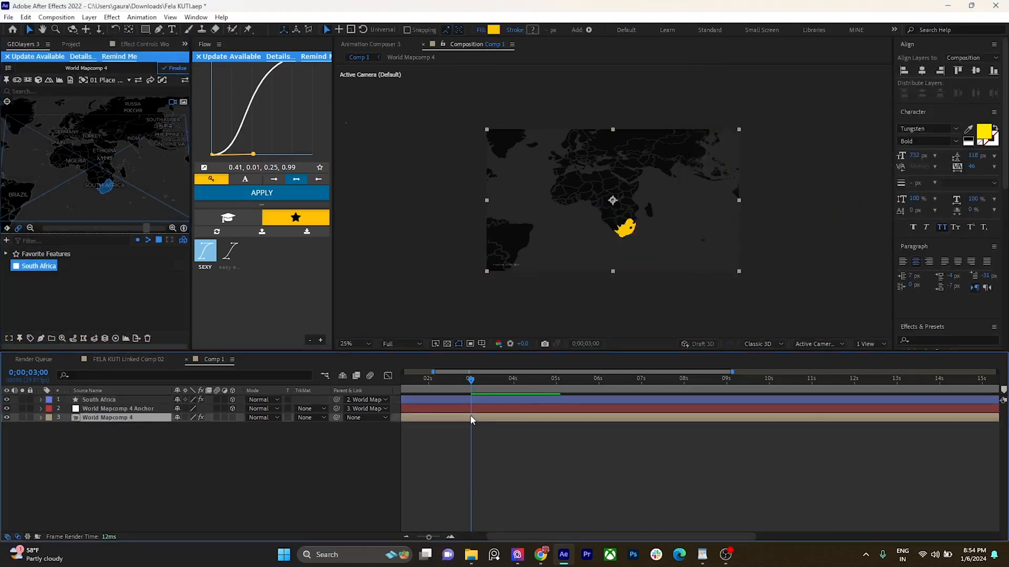
key(u)
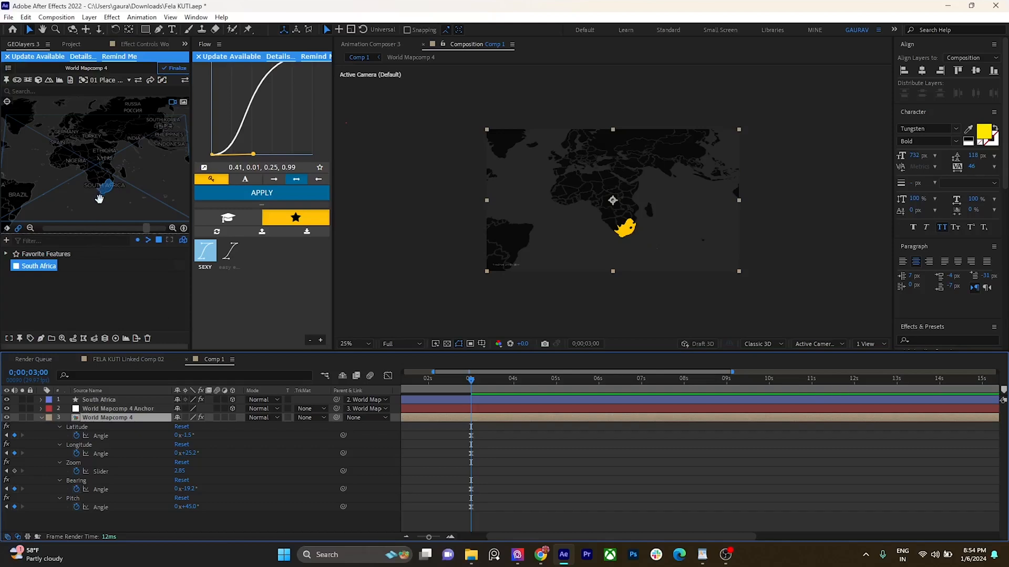
scroll(99, 198, up, 3)
scroll(116, 194, down, 4)
drag(116, 194, 105, 172)
scroll(94, 173, up, 5)
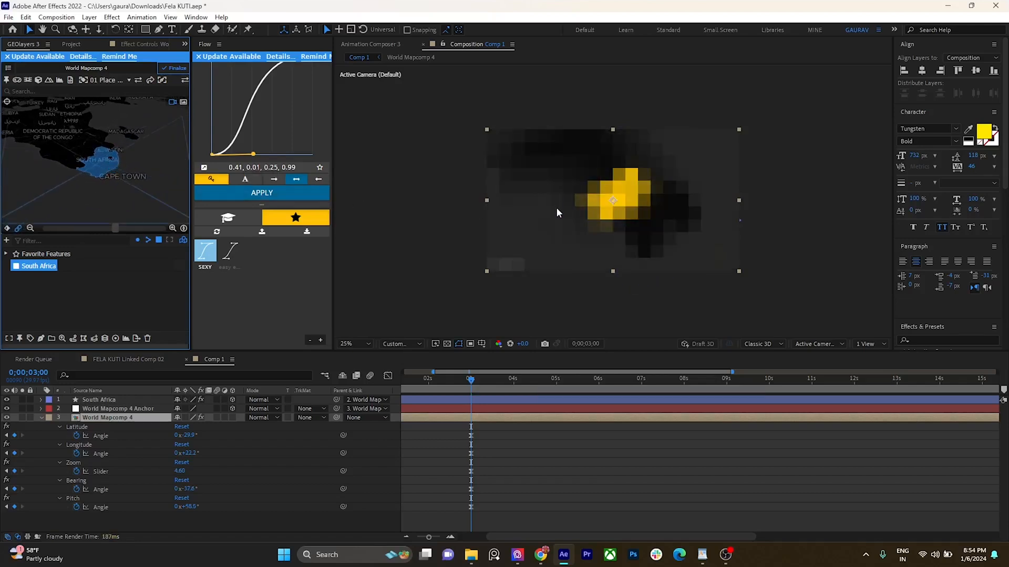
click(53, 276)
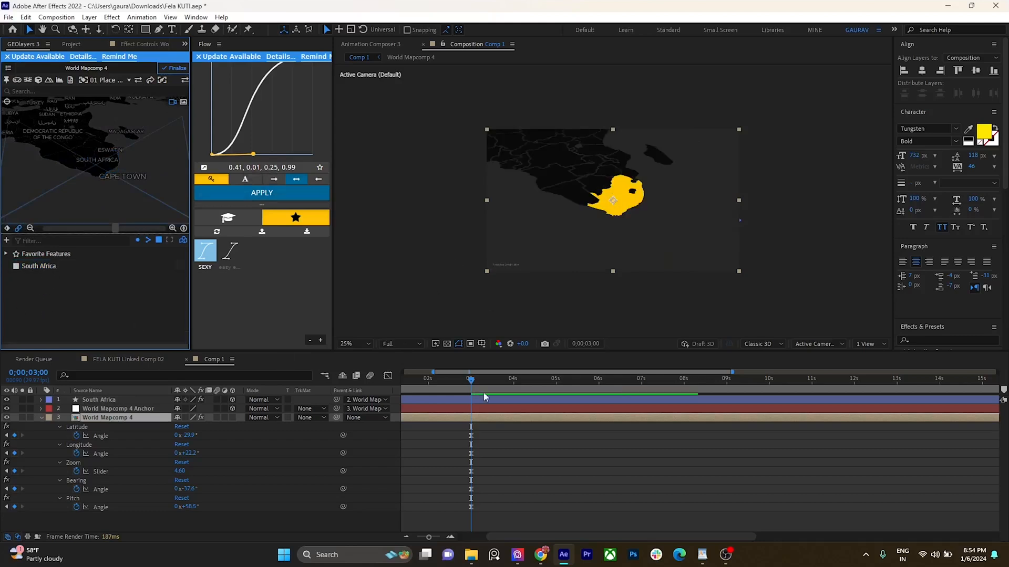
click(41, 418)
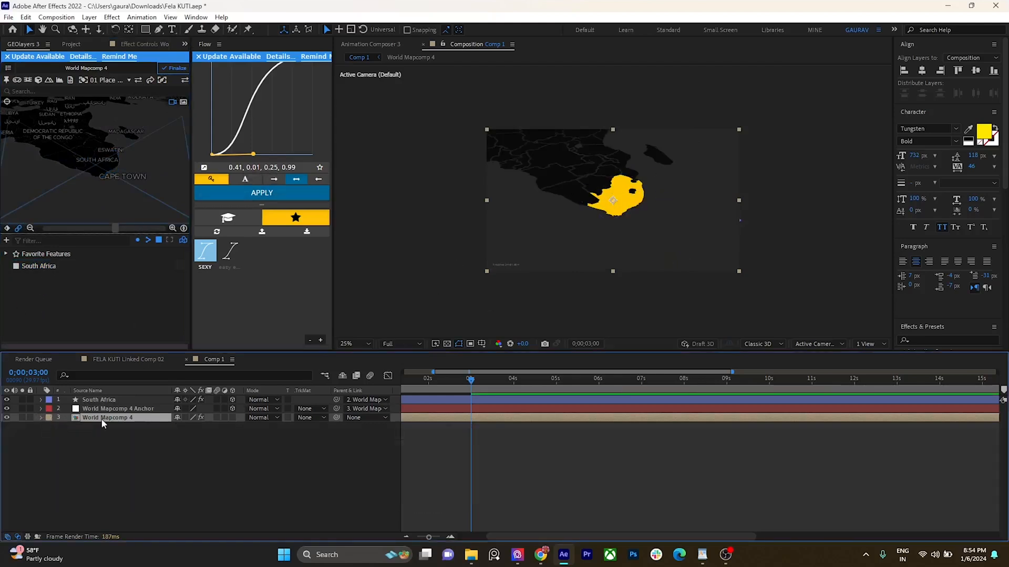
click(105, 447)
Step: Add a "SOuth africa" text layer below the highlighted country, with a font size of 105 px and a black fill
click(174, 30)
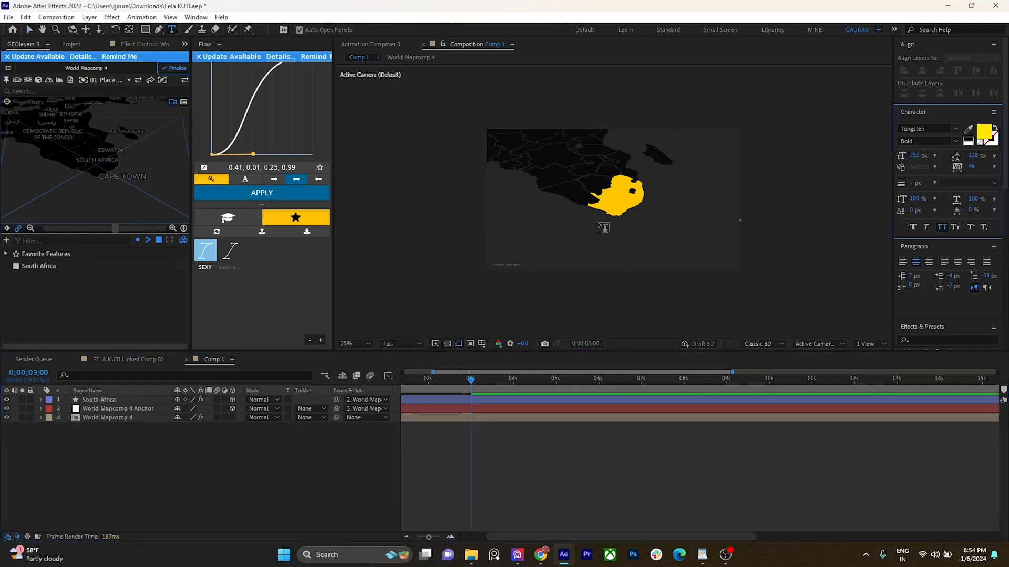
click(660, 227)
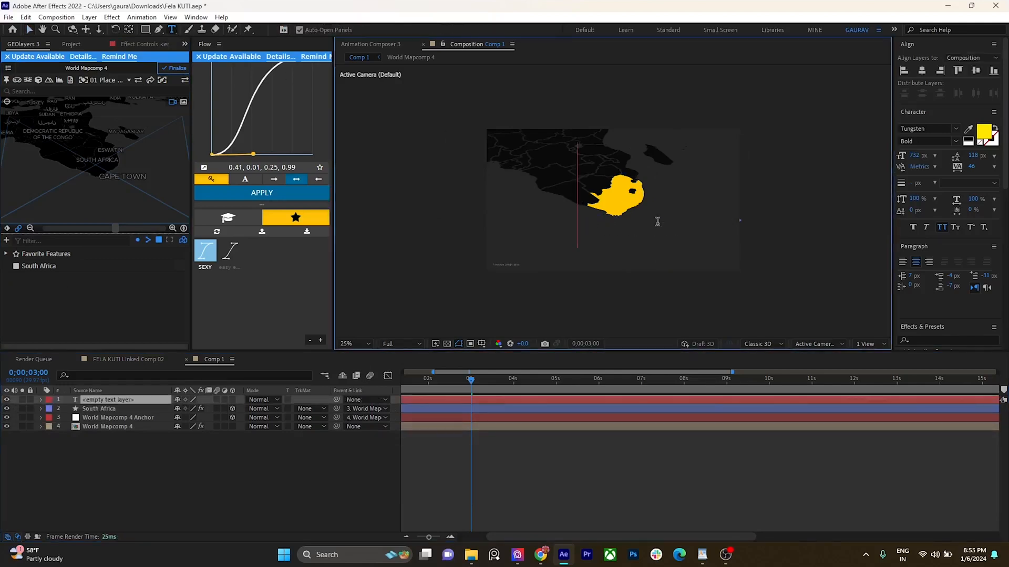
drag(807, 163, 780, 163)
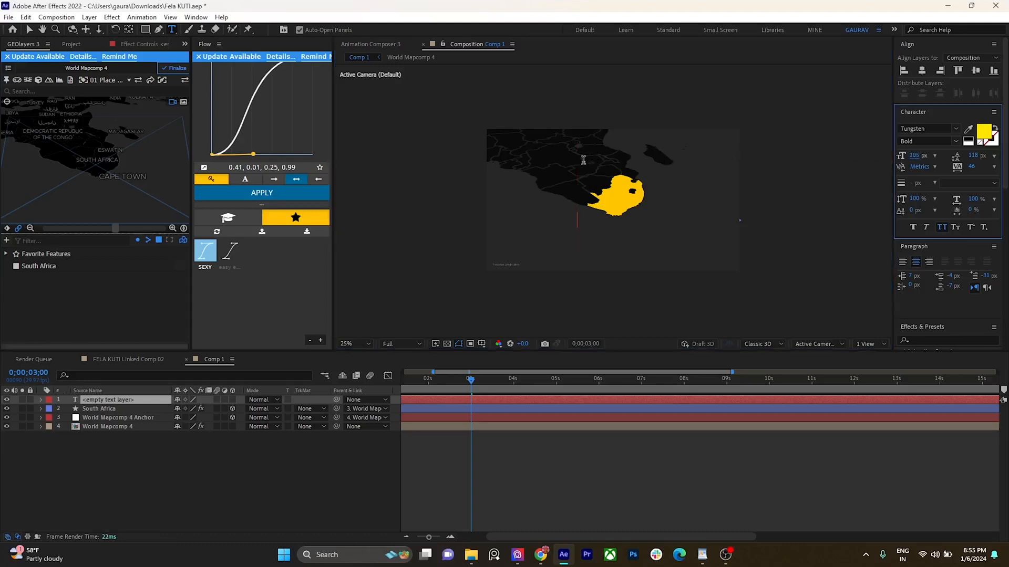
text(SOuth africa)
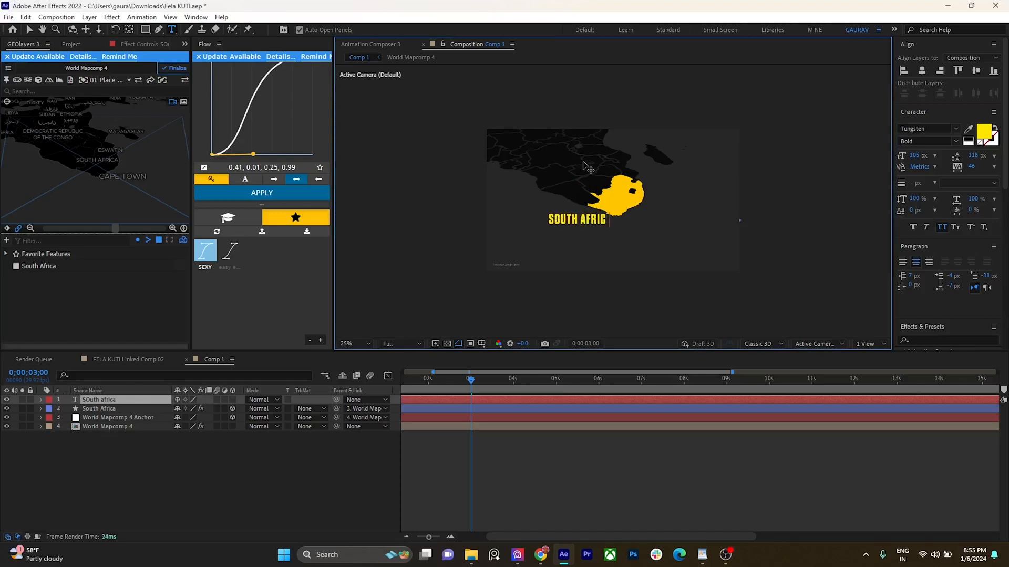
key(Escape)
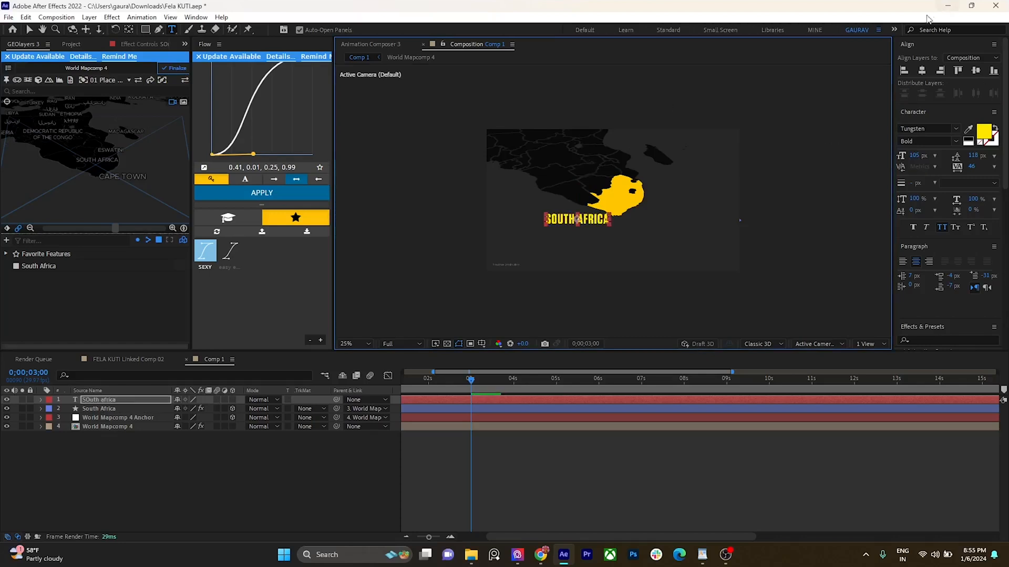
click(968, 139)
click(561, 219)
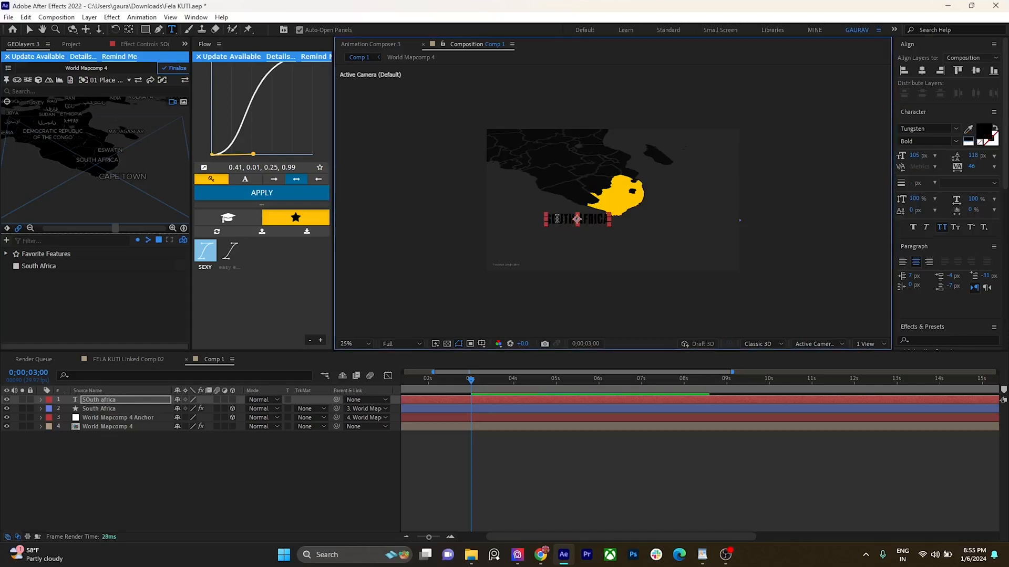
Step: Try pinning the South Africa text layer to the South Africa feature, and unpin it again
click(35, 266)
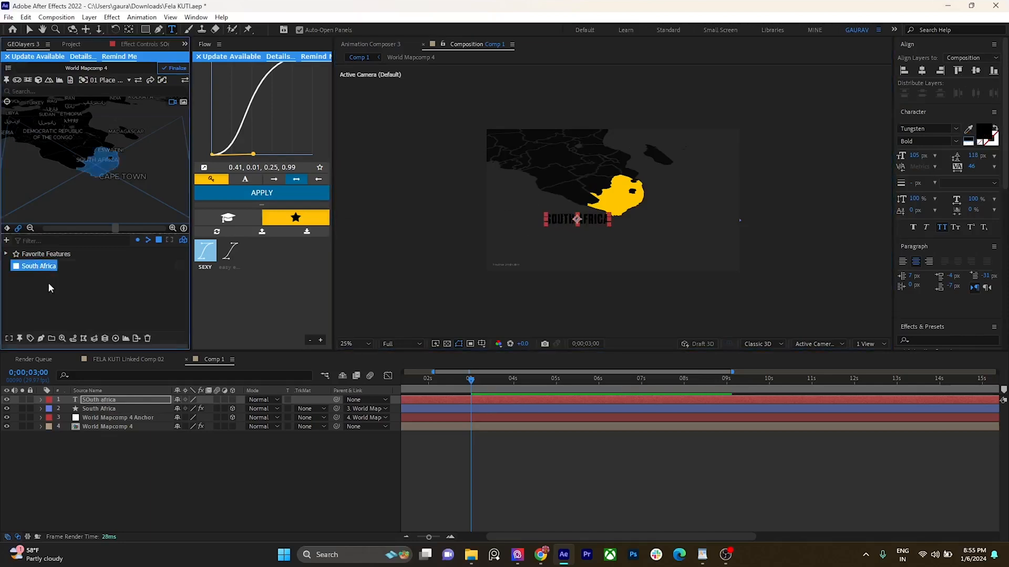
click(20, 339)
click(62, 311)
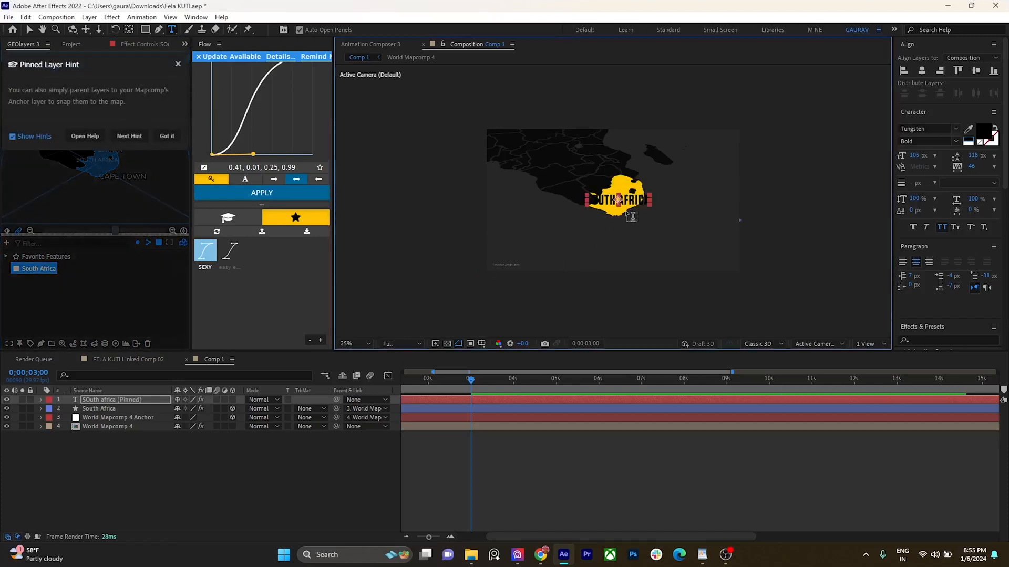
click(168, 136)
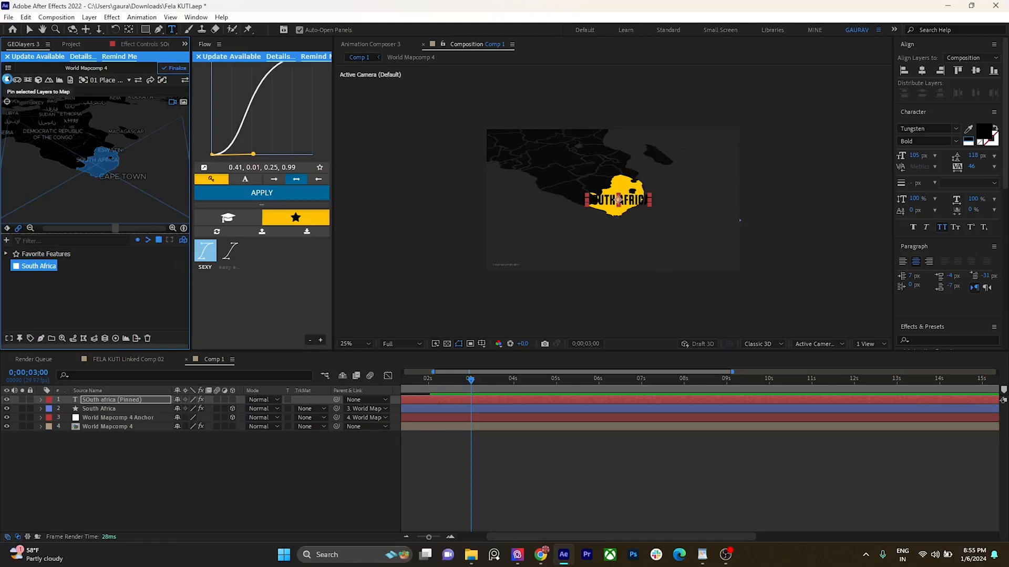
click(8, 81)
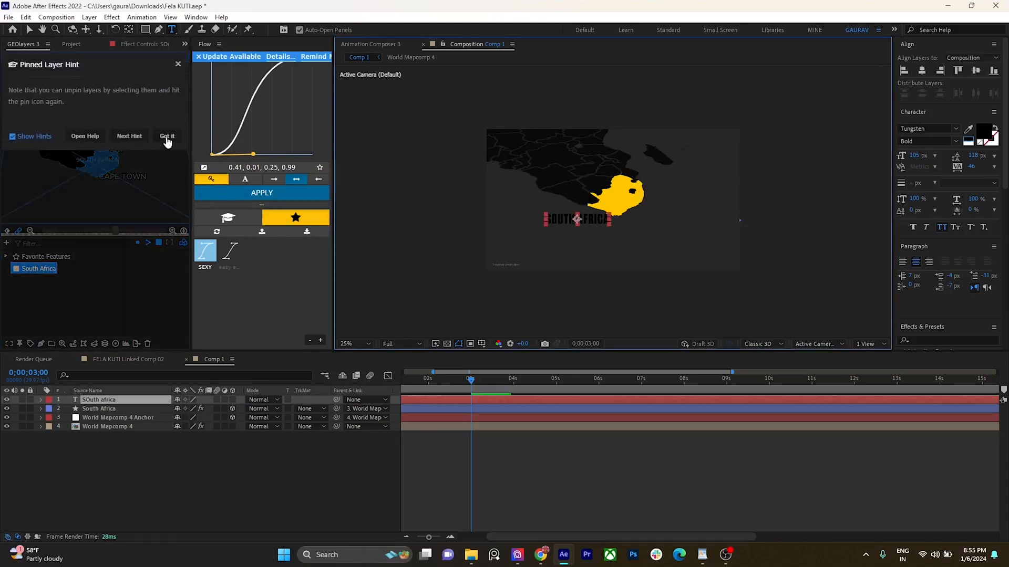
click(167, 137)
Step: Make the South Africa text layer 3D and pin it to the map at its current position
click(232, 400)
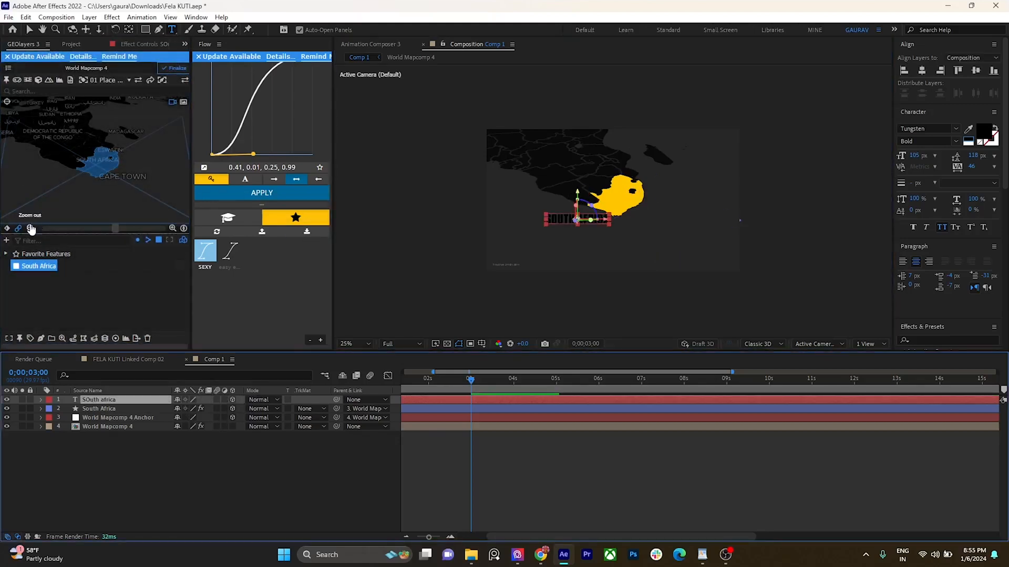
click(6, 76)
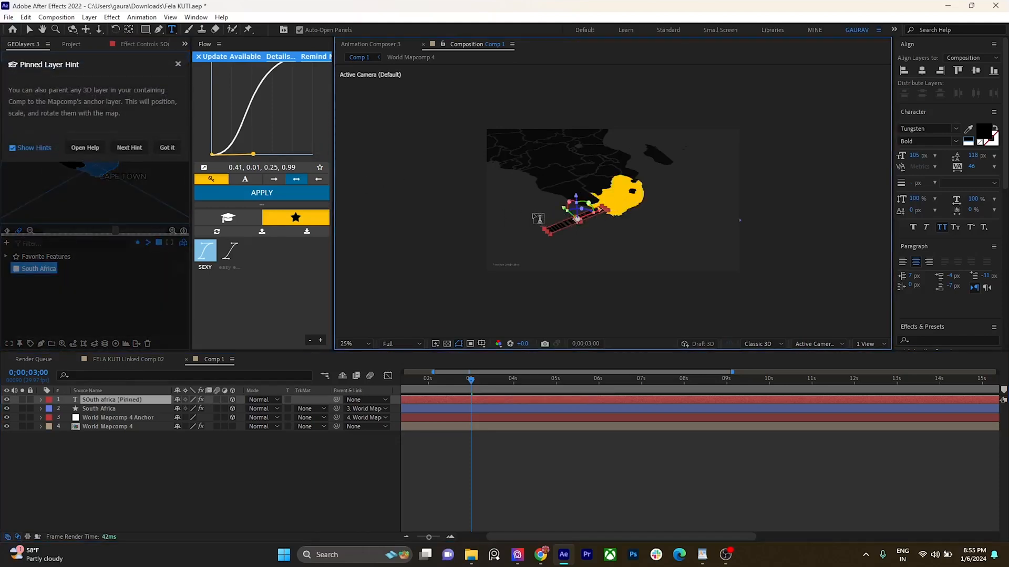
Step: Move the pinned South Africa text layer onto the yellow country by setting its Pixel Offset to 475, 0, 0
click(504, 419)
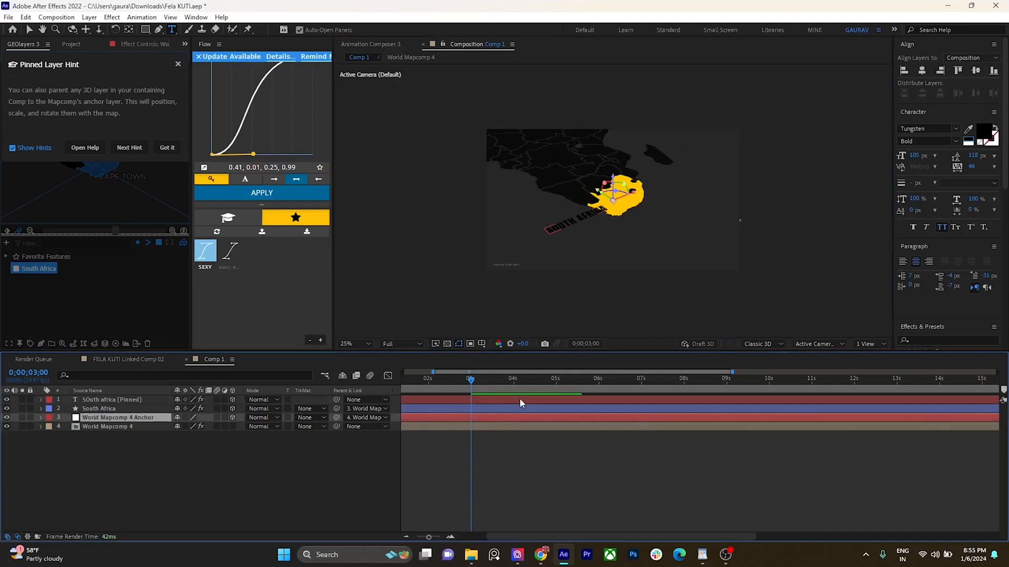
click(473, 408)
click(418, 401)
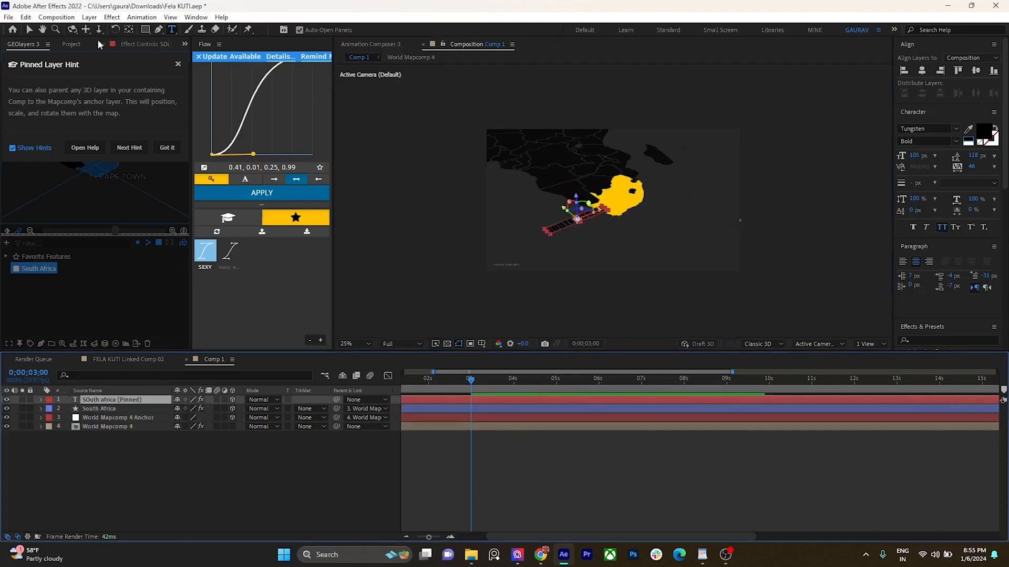
click(140, 46)
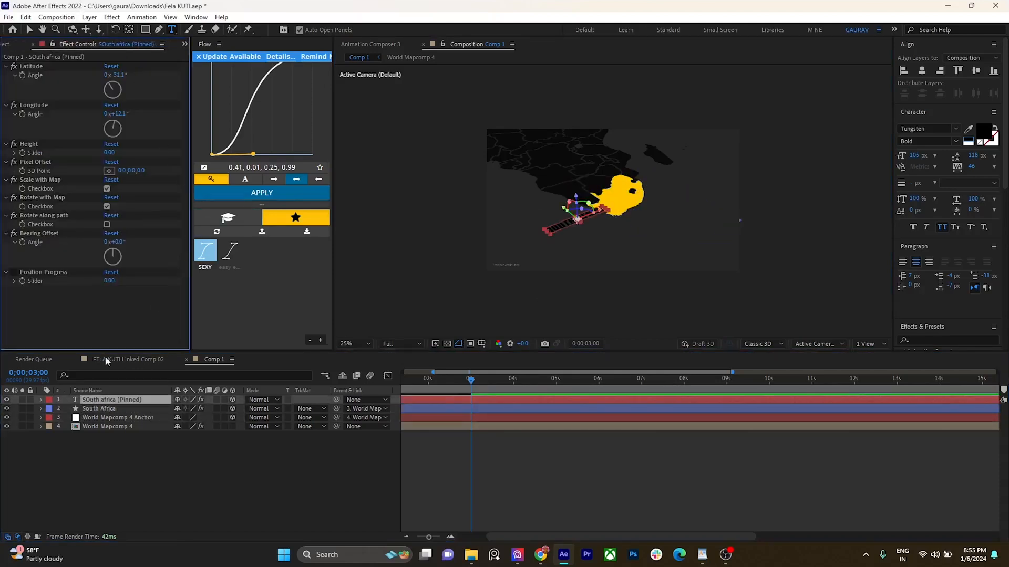
key(p)
click(103, 403)
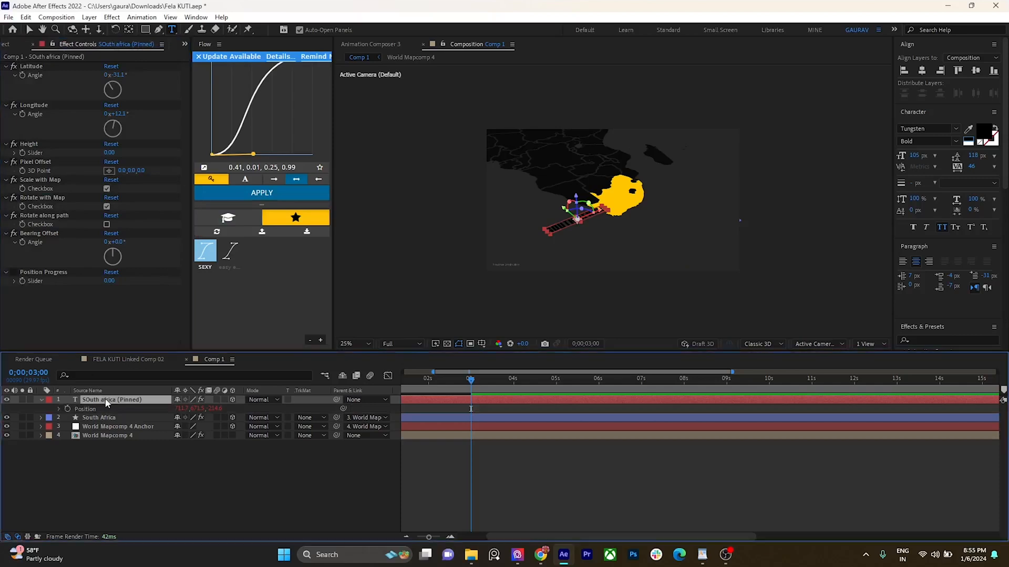
key(p)
drag(132, 172, 309, 144)
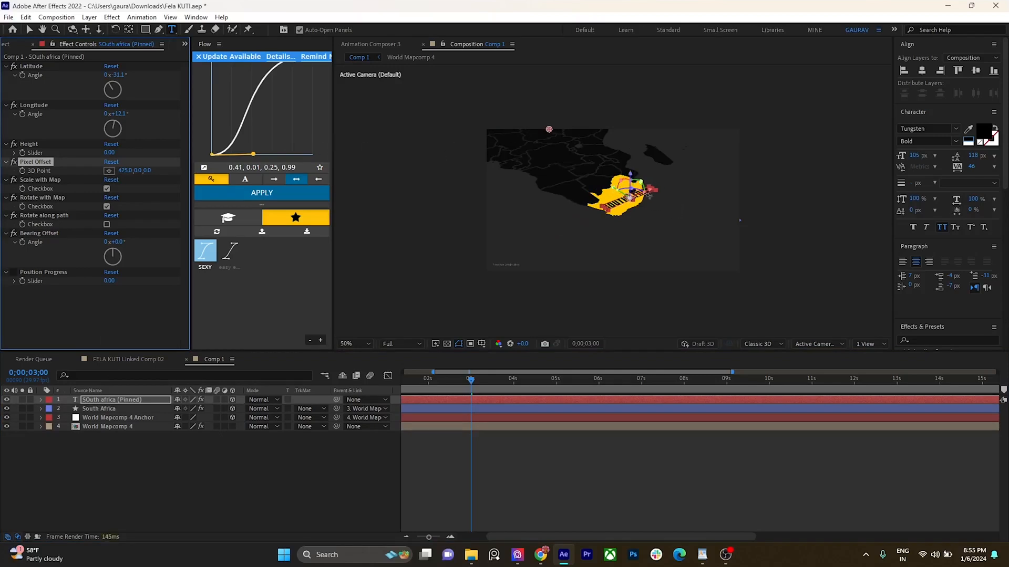
Step: Break the South Africa label text onto two lines between the words
scroll(647, 194, up, 4)
click(679, 193)
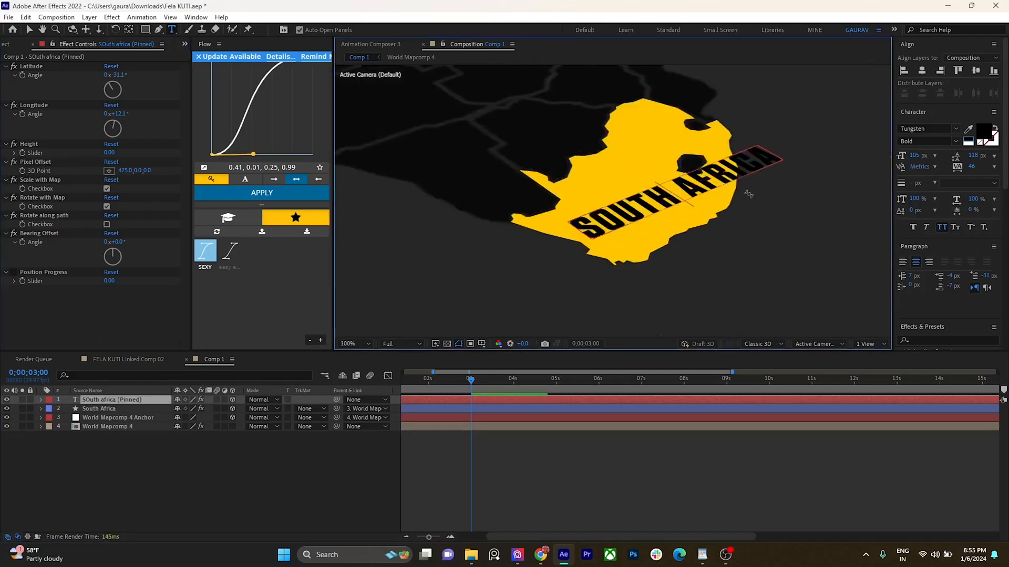
key(BackSpace)
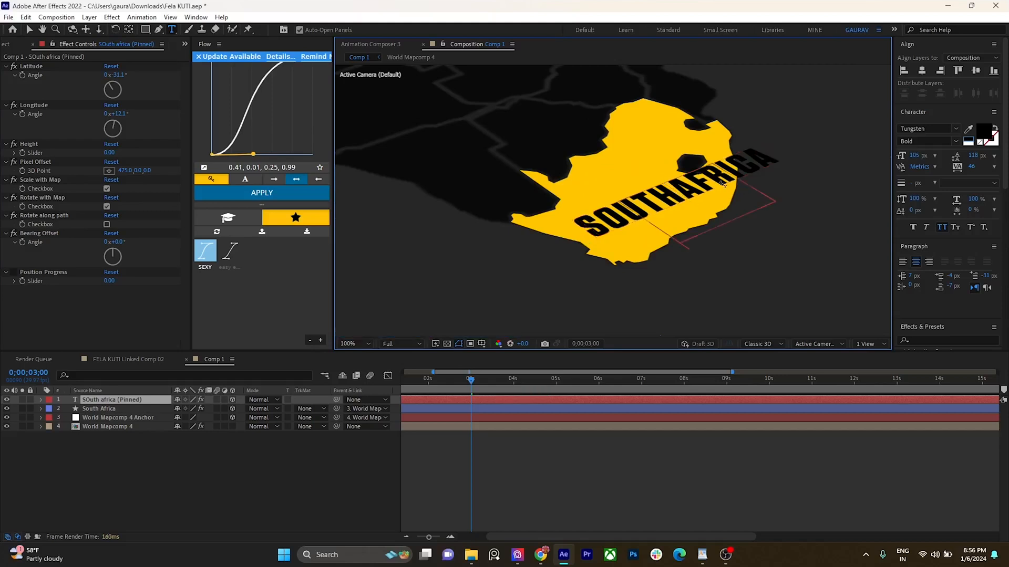
key(Return)
click(446, 401)
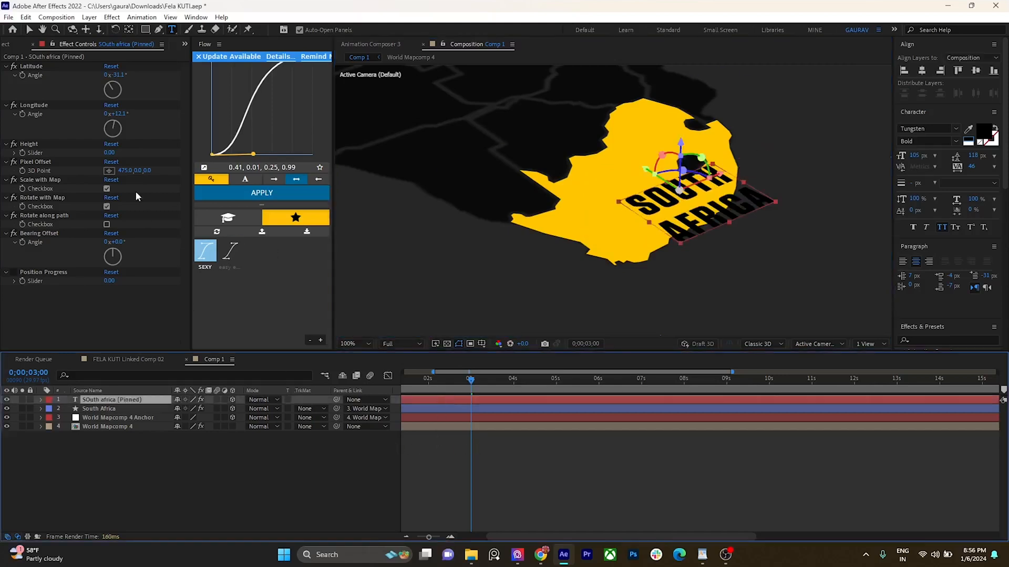
Step: Centre the two-line label inside the country with a Pixel Offset of 403, -100, 0 and a Bearing Offset of -6°
drag(135, 171, 92, 173)
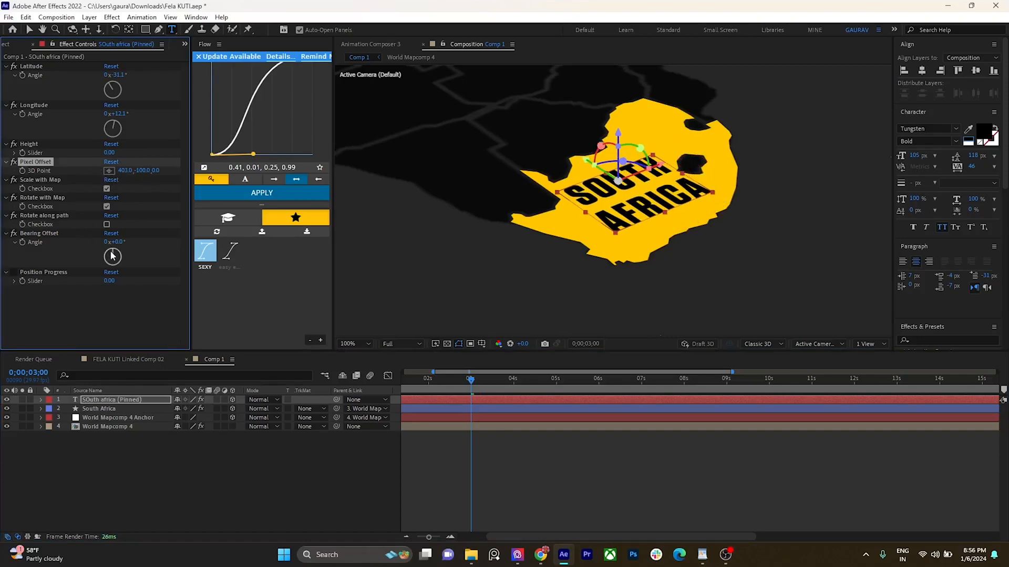
drag(110, 256, 112, 253)
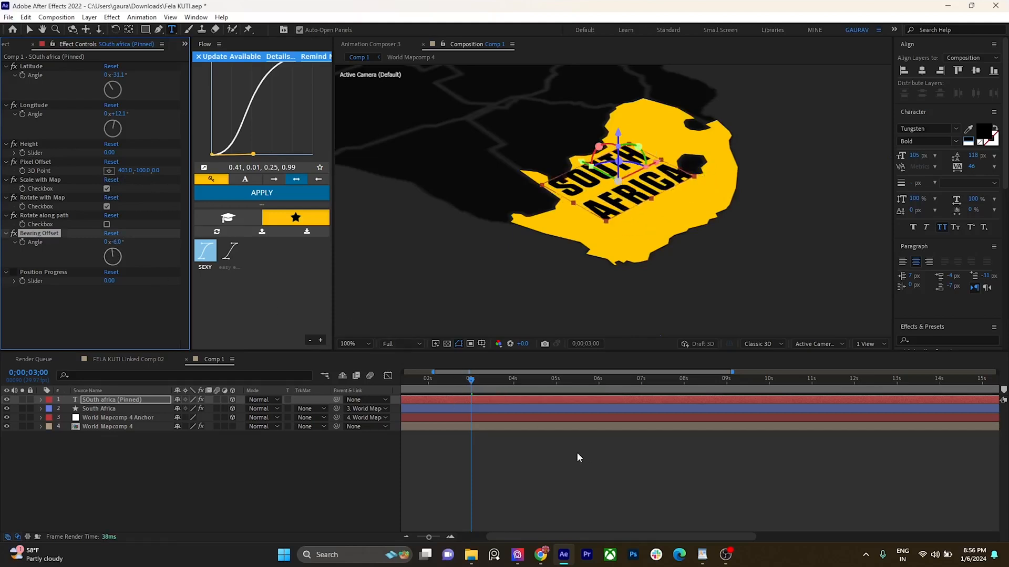
click(515, 453)
scroll(597, 129, down, 2)
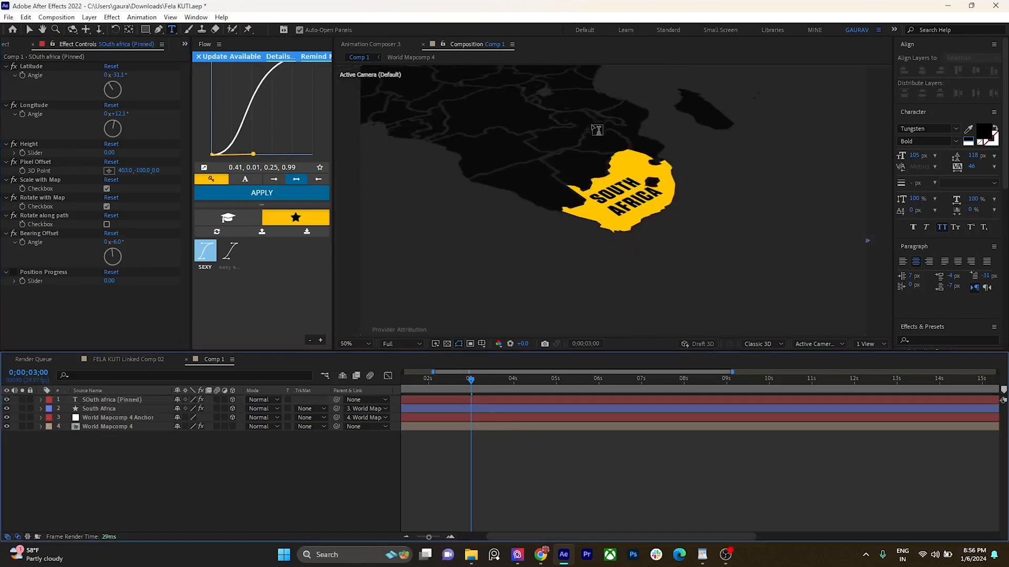
scroll(628, 232, up, 2)
Step: Delete the pinned South Africa text layer from Comp 1
click(436, 404)
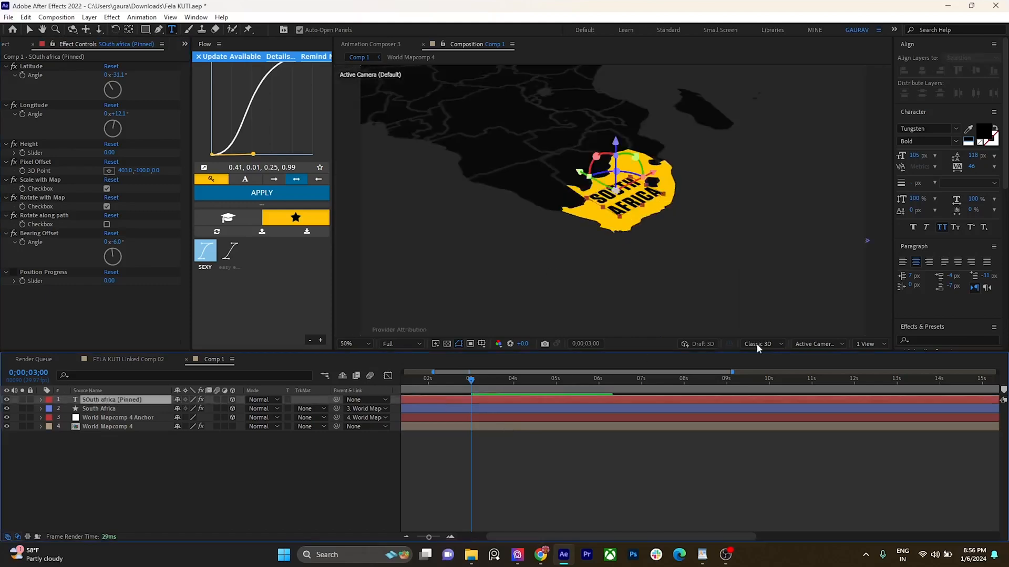
click(603, 436)
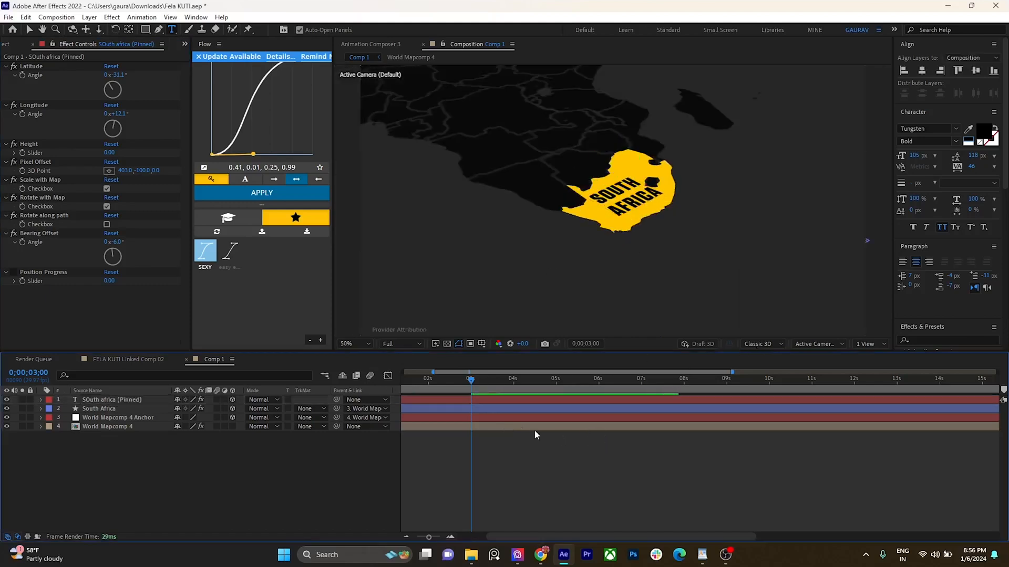
click(488, 398)
key(Delete)
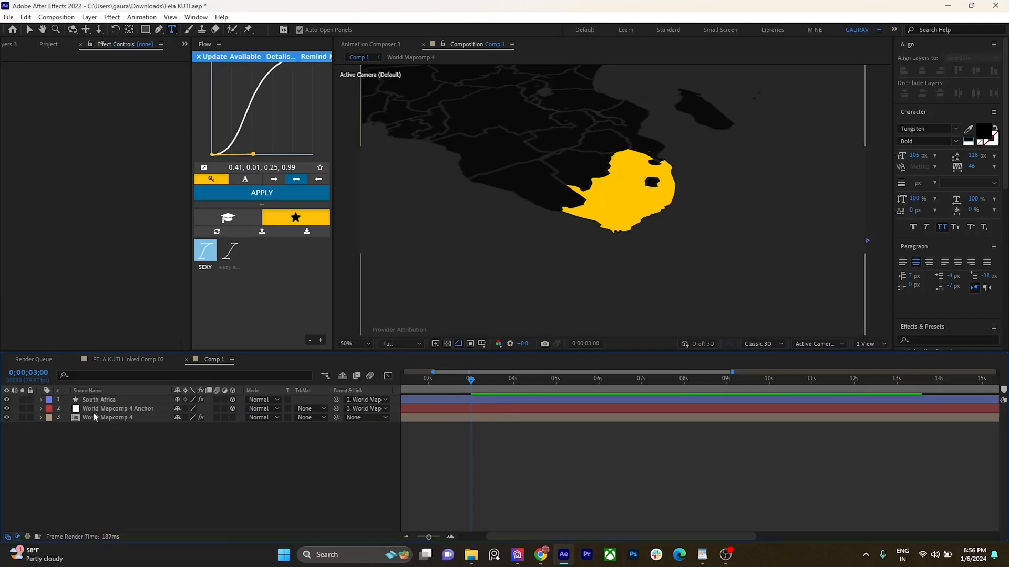
Step: Dismiss the GEOlayers pinned-layer hint and label the South Africa feature with a GEOlayers label
click(100, 400)
click(5, 45)
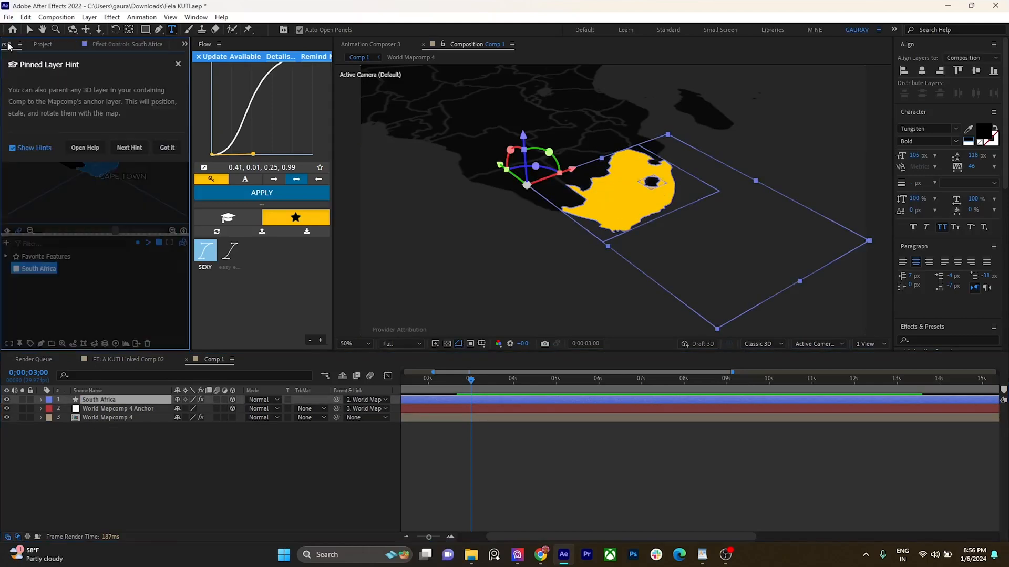
click(167, 149)
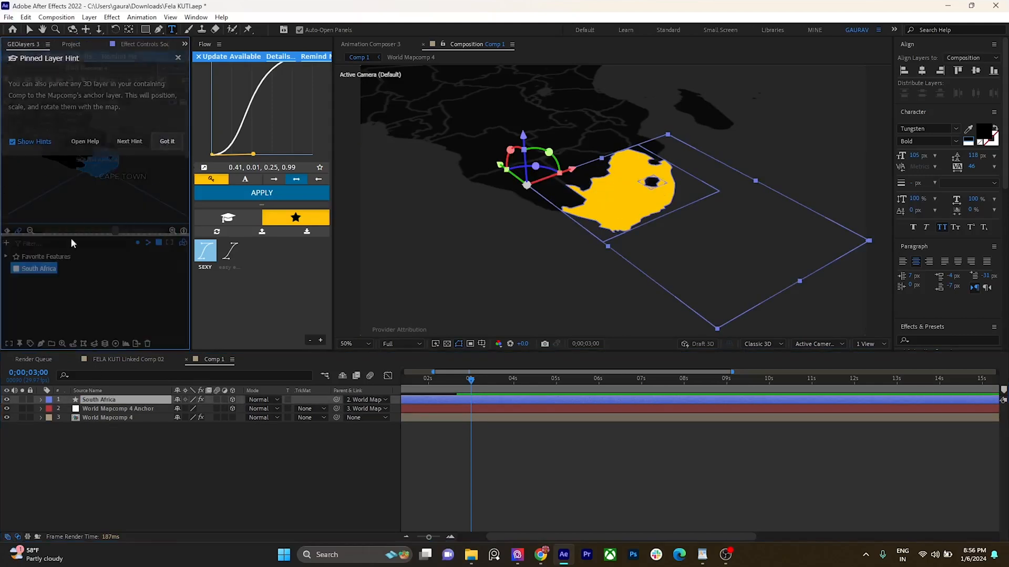
click(30, 339)
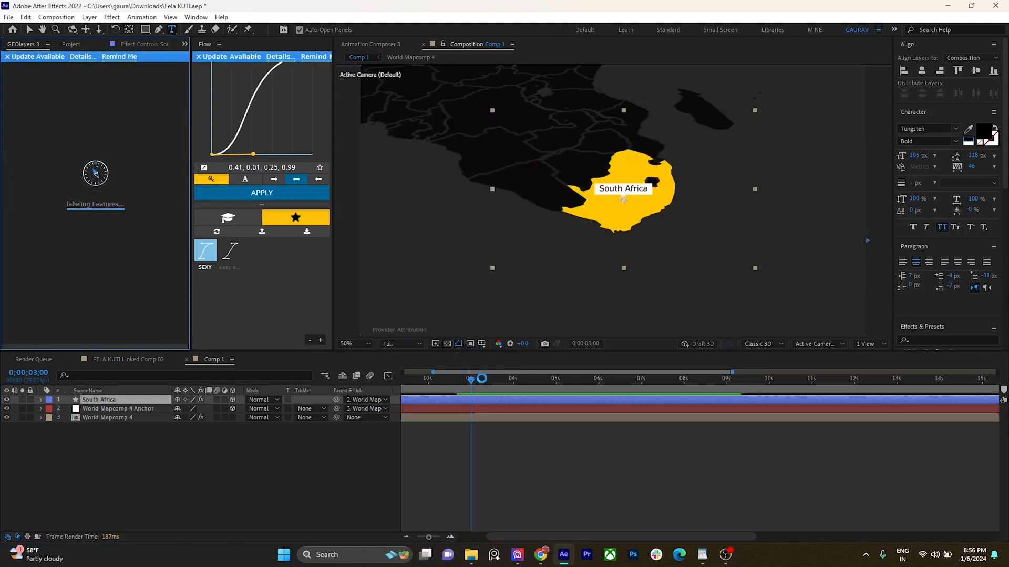
click(503, 439)
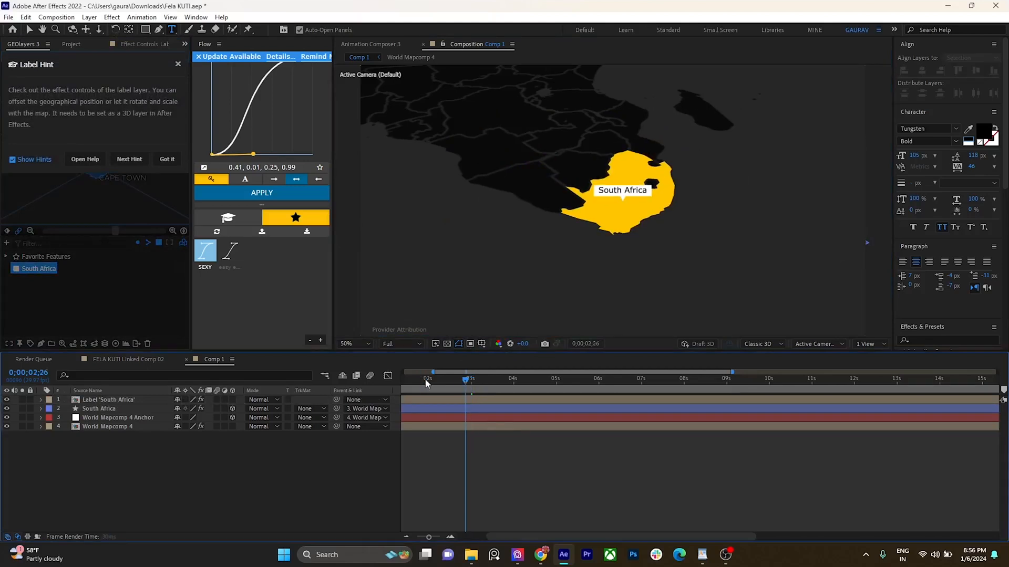
Step: Delay the South Africa label layer so that it starts just after 2 seconds, scrubbing the map animation to find the moment
click(411, 379)
drag(411, 381, 384, 379)
scroll(535, 306, down, 2)
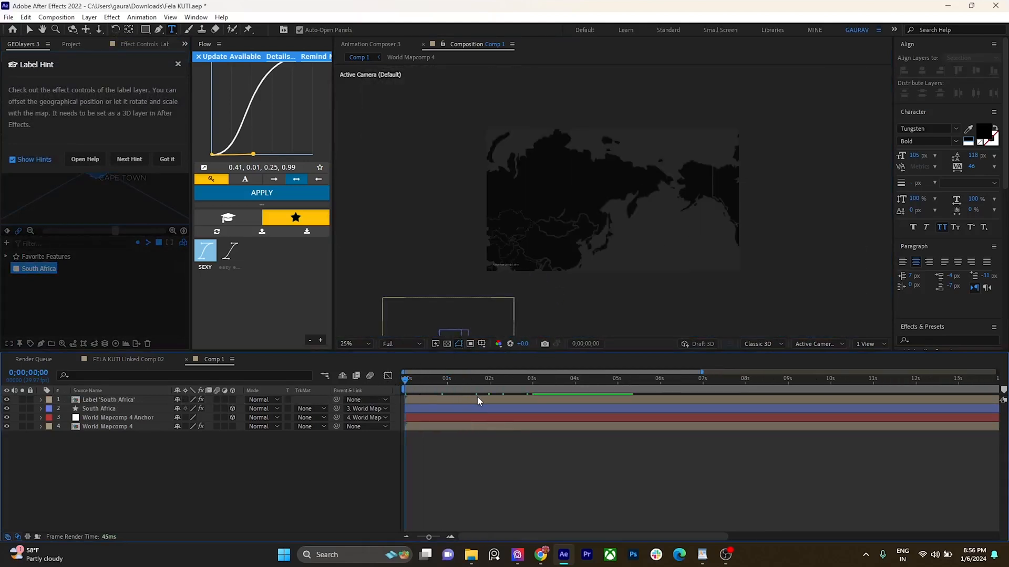
drag(433, 403, 477, 400)
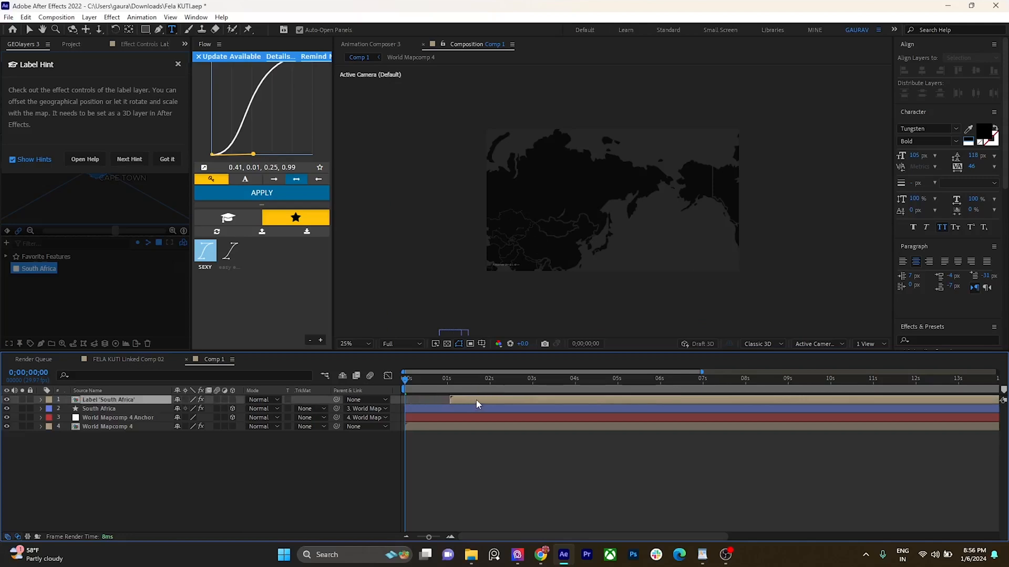
drag(414, 384, 457, 388)
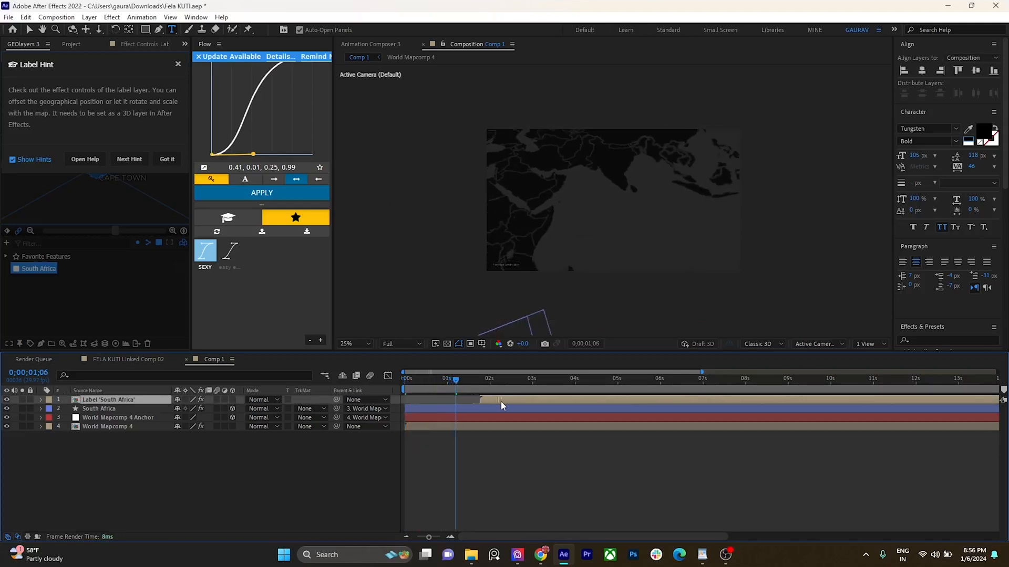
drag(481, 385, 495, 384)
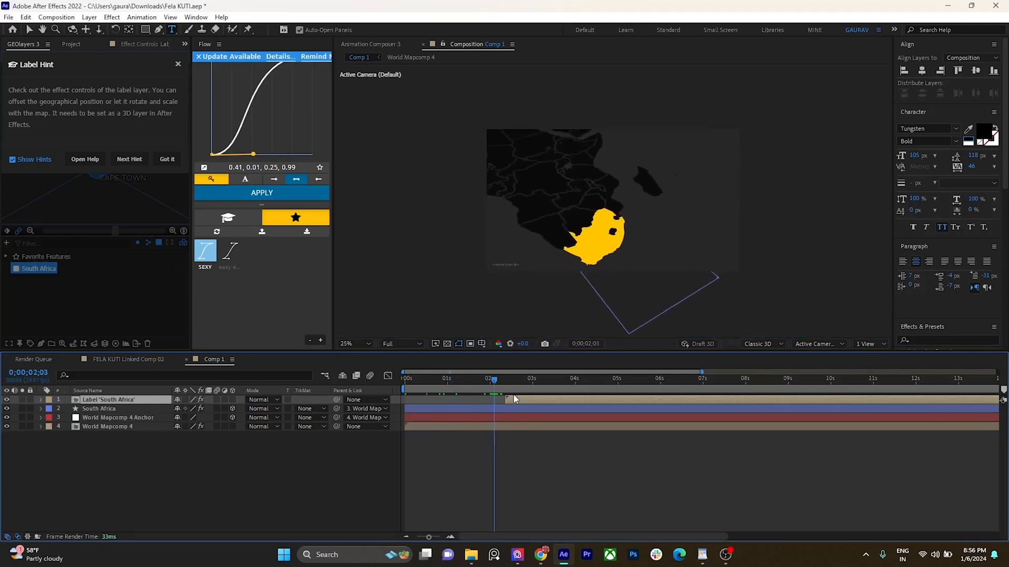
drag(494, 391, 524, 388)
click(522, 451)
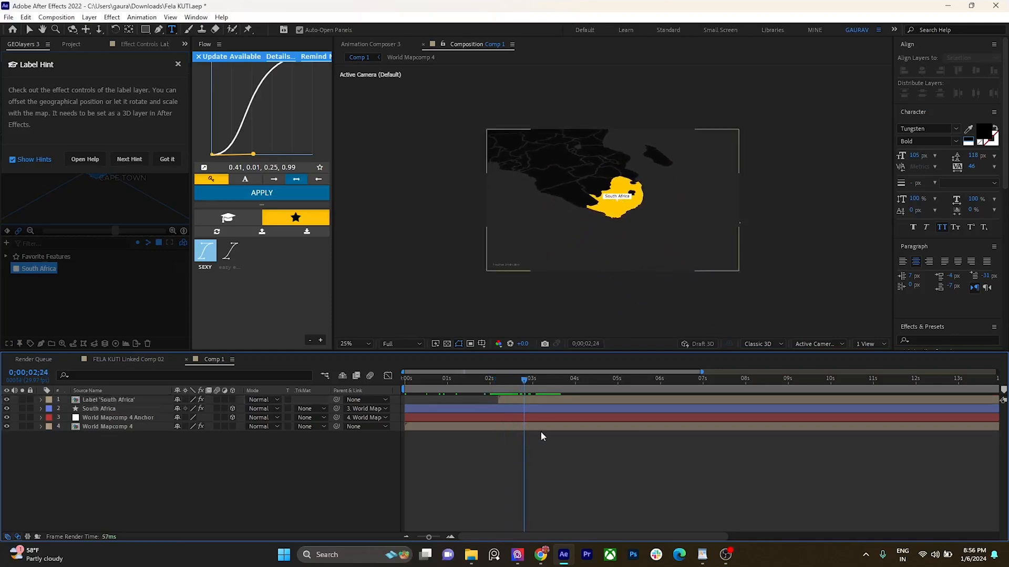
Step: Delete all four layers from Comp 1 and dismiss the GEOlayers label hint
drag(51, 462, 95, 399)
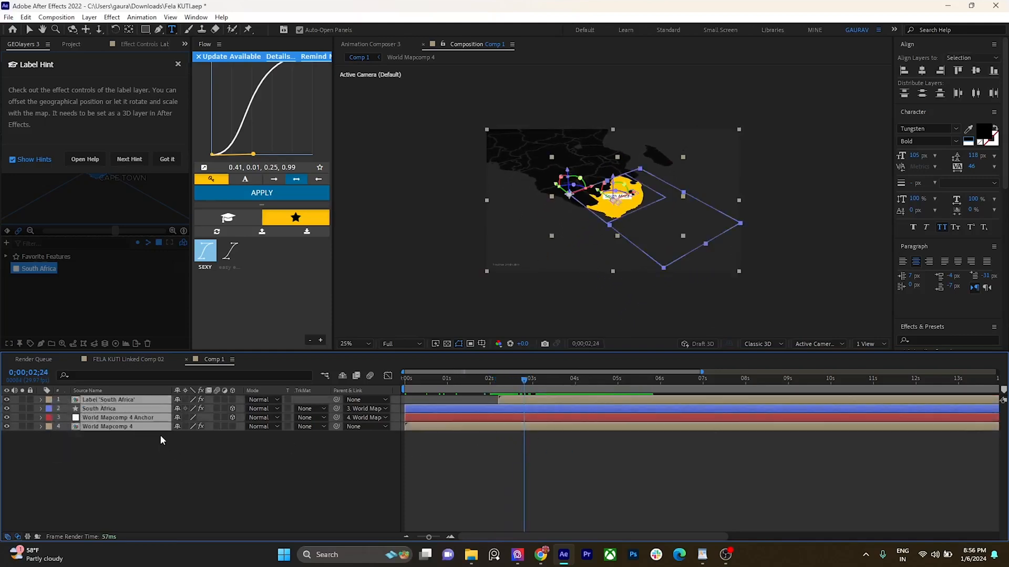
key(Delete)
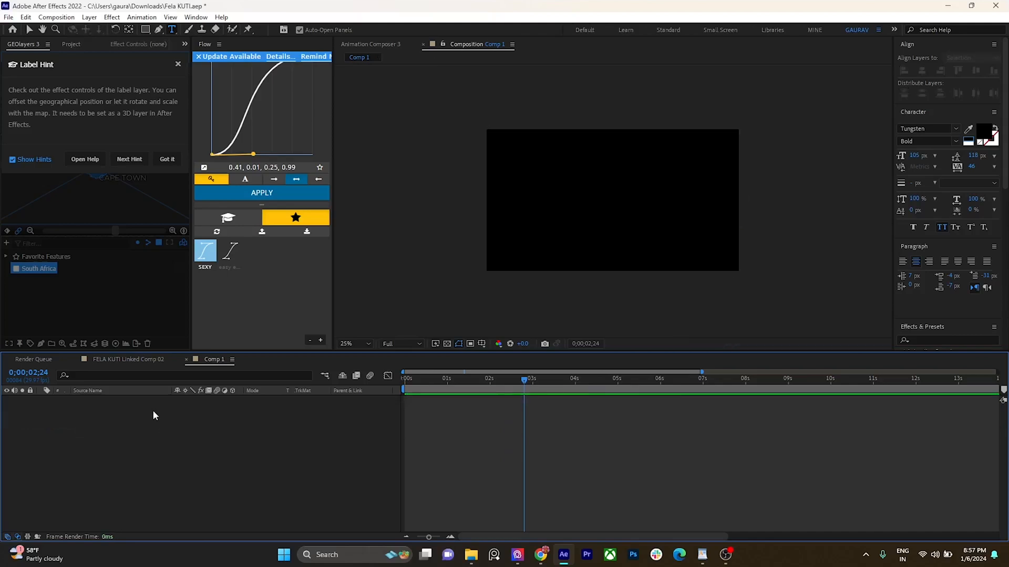
click(165, 160)
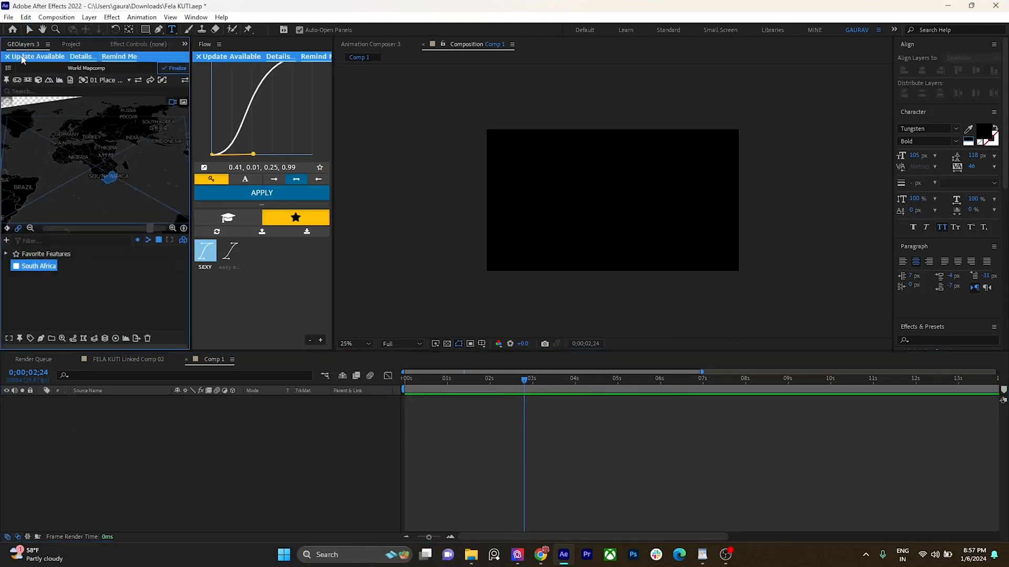
Step: Switch to the FELA KUTI Linked Comp 02 composition and collapse the World Mapcomp layer's keyframed properties
click(70, 44)
click(24, 44)
click(131, 44)
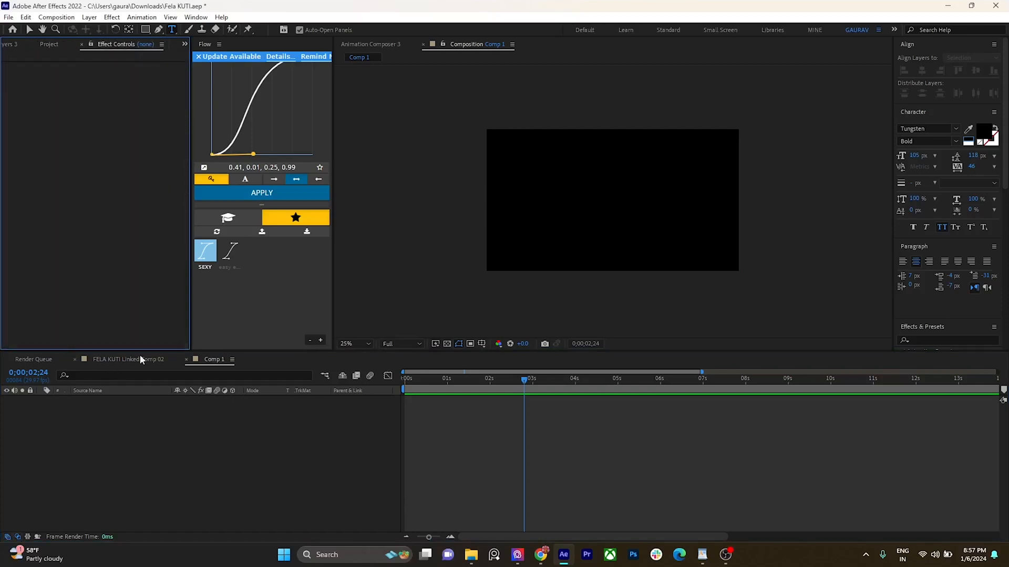
click(141, 357)
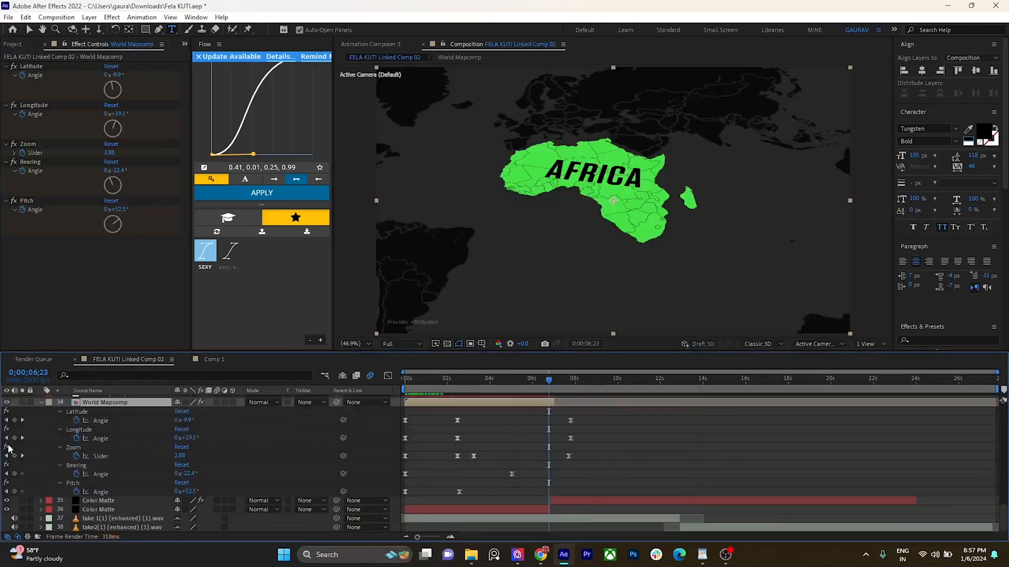
scroll(24, 440, up, 4)
click(40, 491)
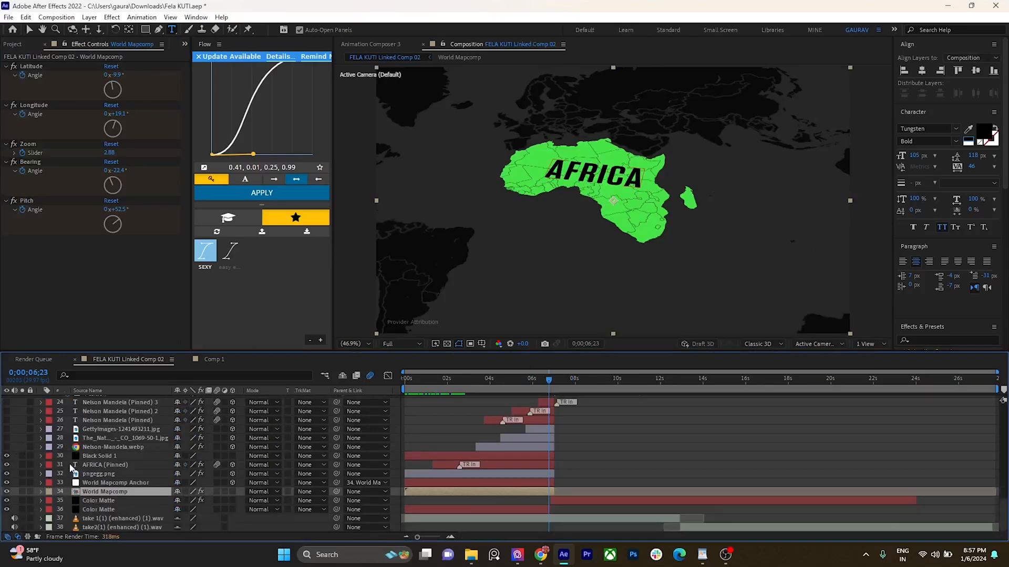
Step: Turn on the visibility of image layers 27 to 29 and the pinned Nelson Mandela text layers 24 to 26
click(16, 455)
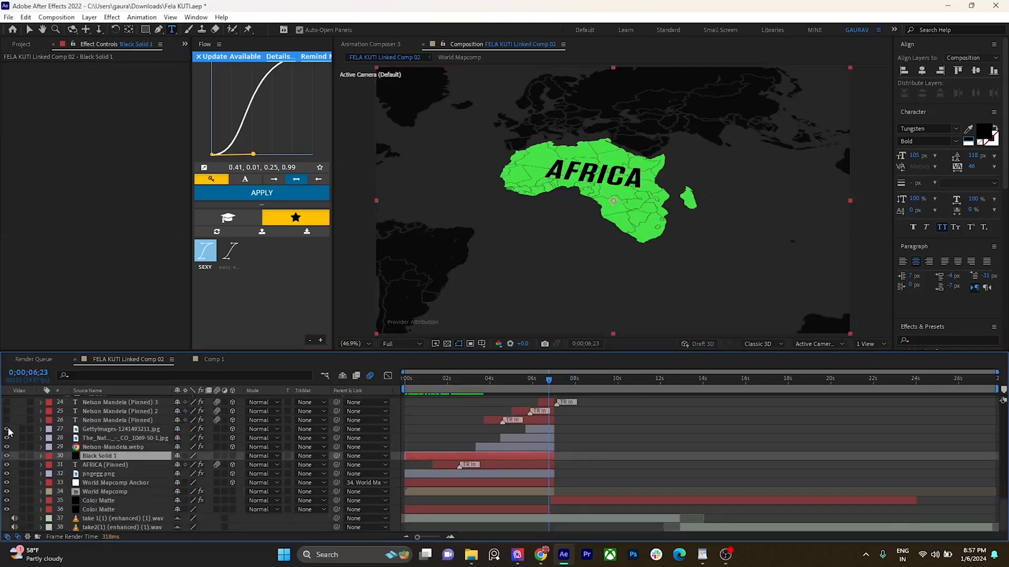
scroll(7, 404, up, 1)
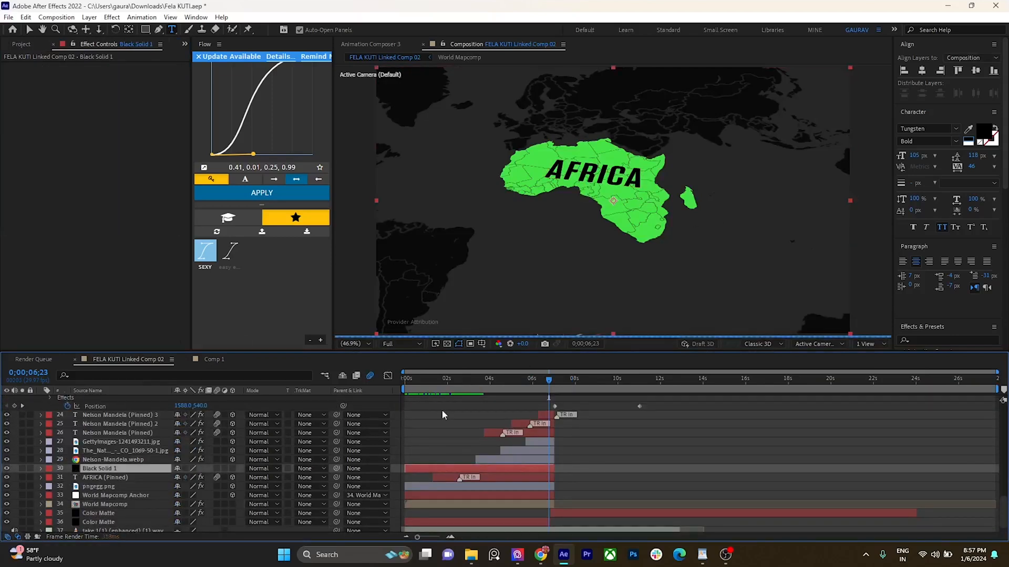
scroll(16, 418, up, 4)
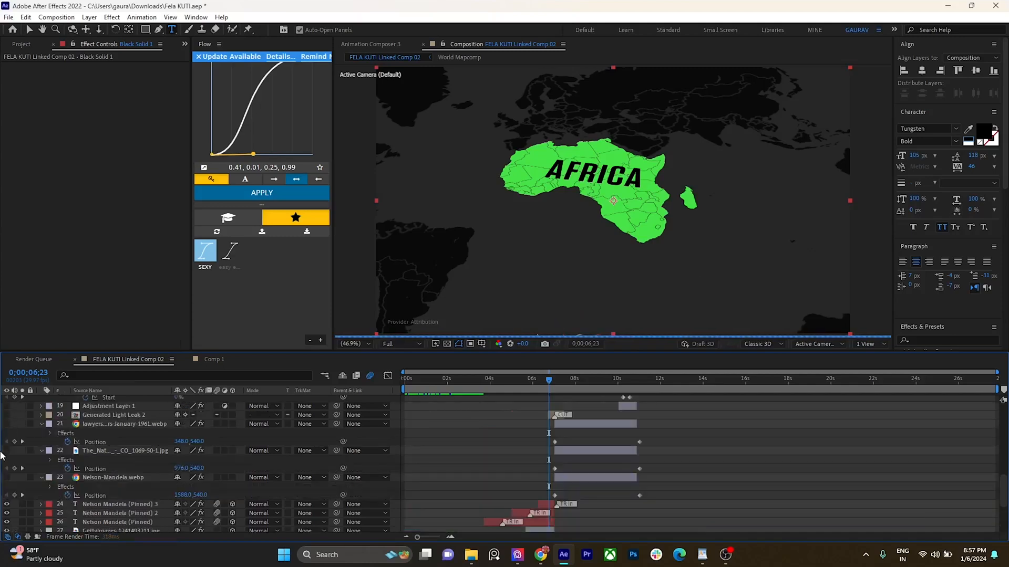
Step: Collapse the properties of image layers 21 to 23 and turn on the visibility of layers 19 to 23
click(42, 478)
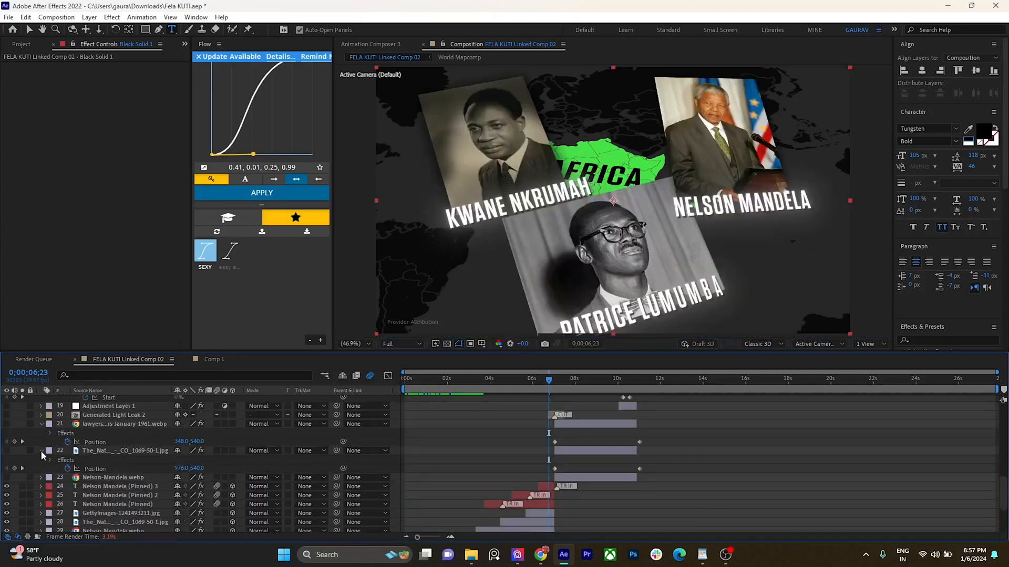
click(42, 451)
click(41, 424)
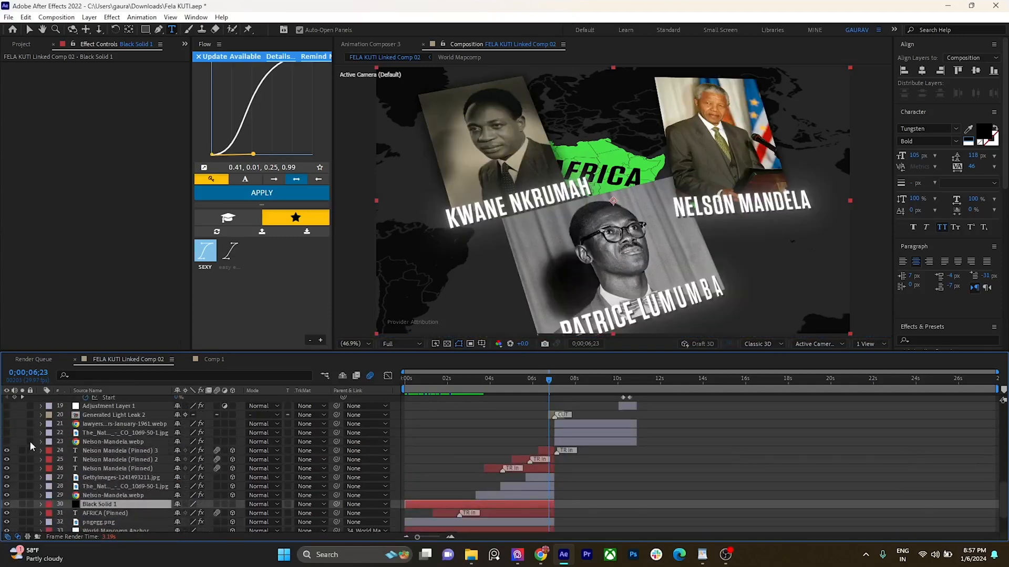
click(121, 469)
click(85, 451)
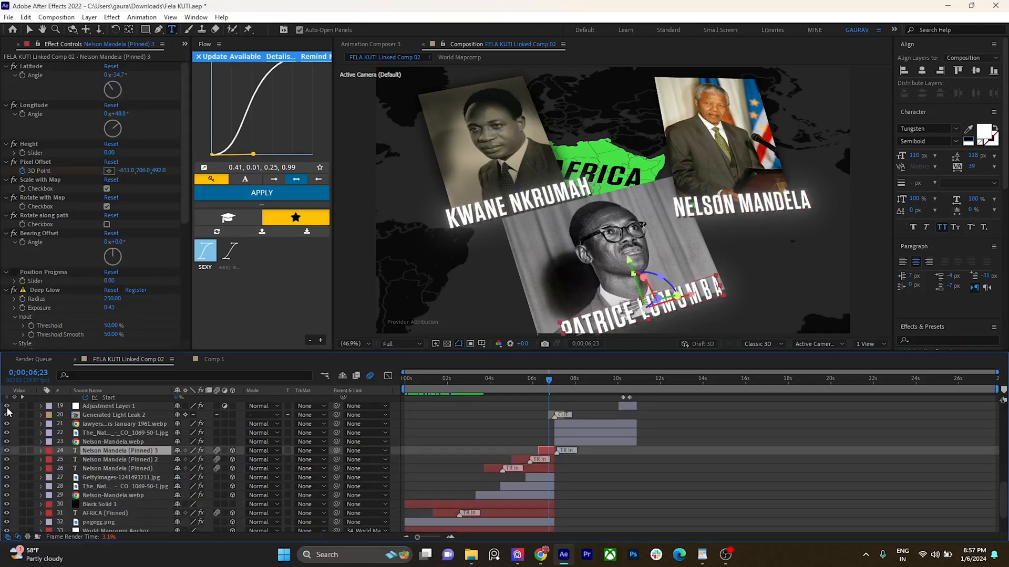
click(539, 410)
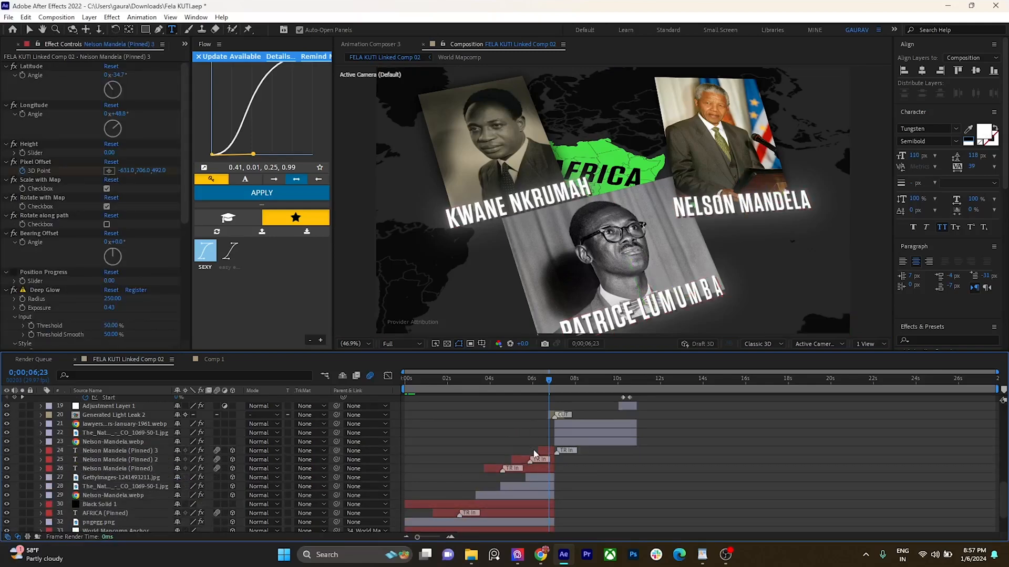
Step: Preview the map animation from the start through the entrance of the layer 29 photo, stopping at 0;00;04;01
drag(472, 382, 421, 389)
scroll(438, 402, up, 1)
scroll(447, 413, left, 1)
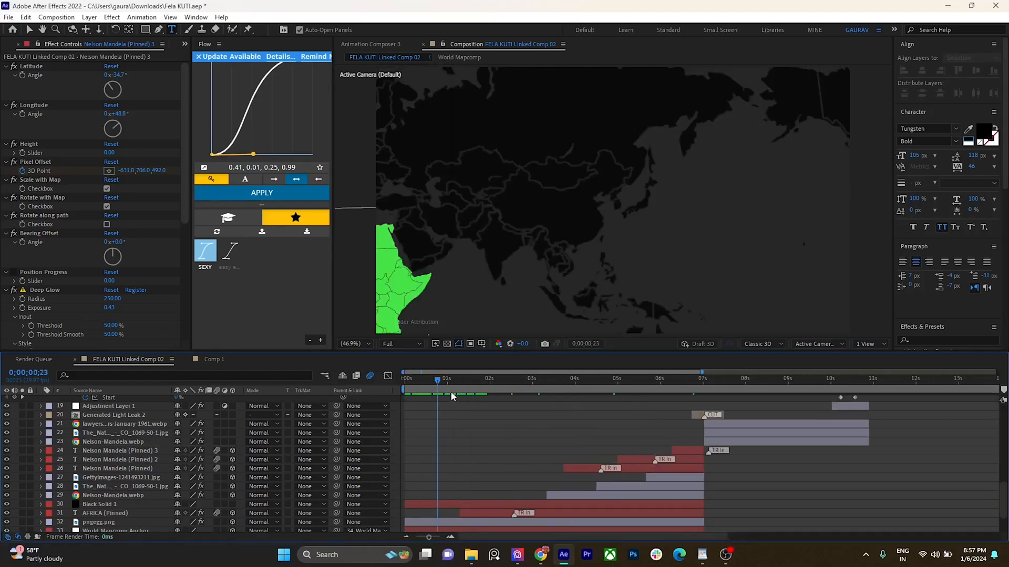
key(space)
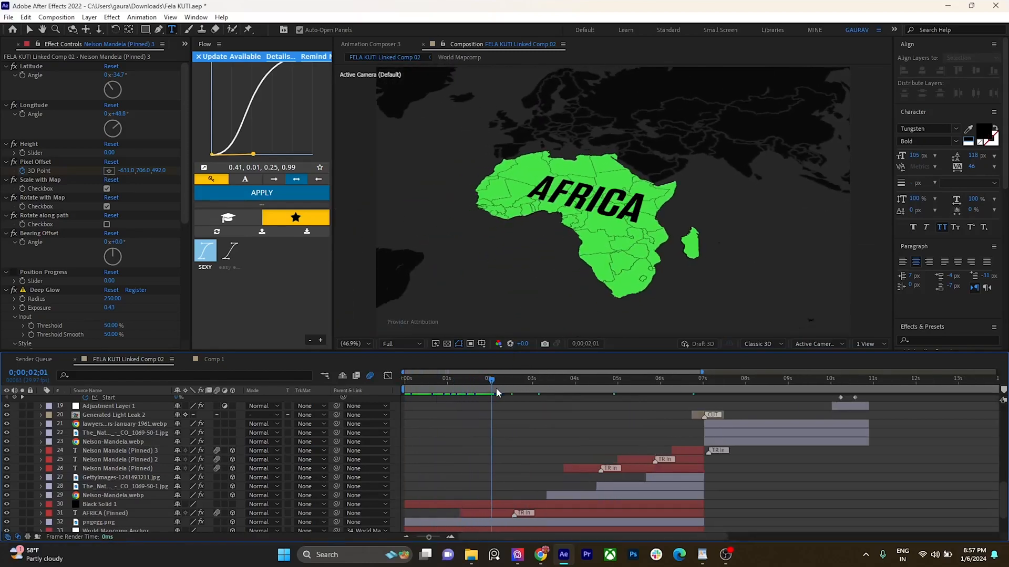
drag(511, 390, 556, 393)
click(368, 345)
click(429, 378)
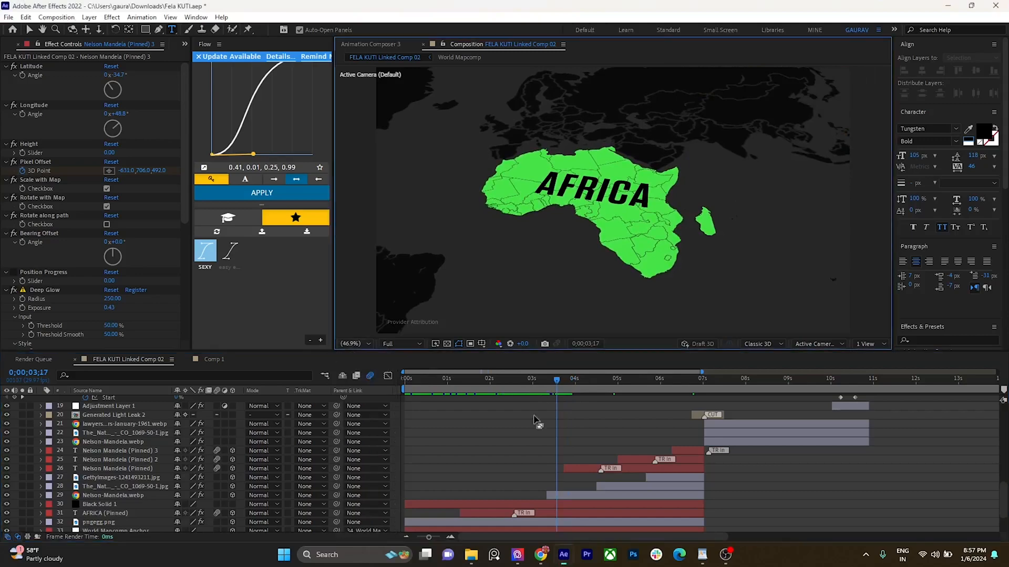
click(575, 495)
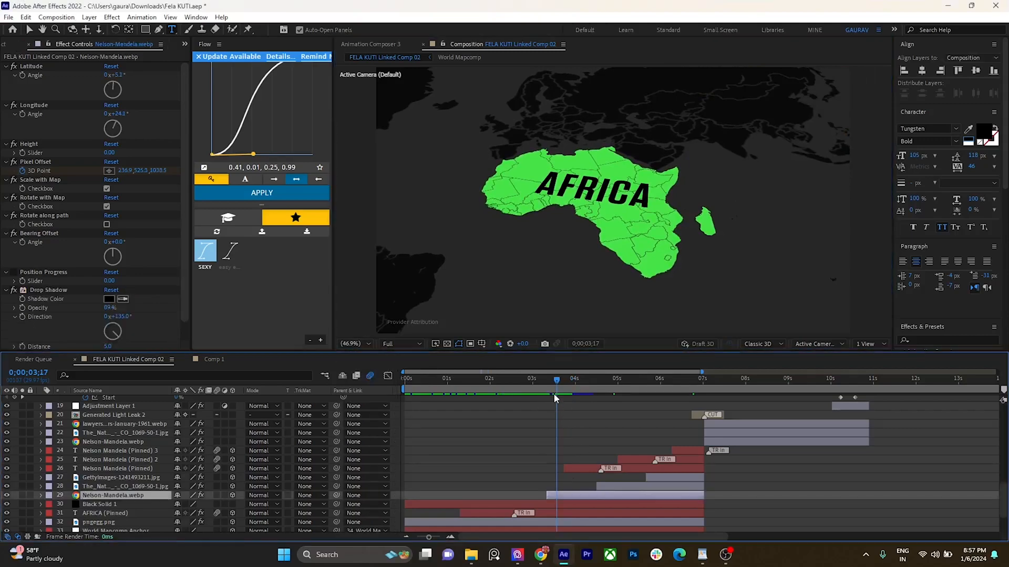
mouse_move(563, 379)
mouse_down()
mouse_move(584, 380)
mouse_move(550, 381)
mouse_move(577, 384)
mouse_up()
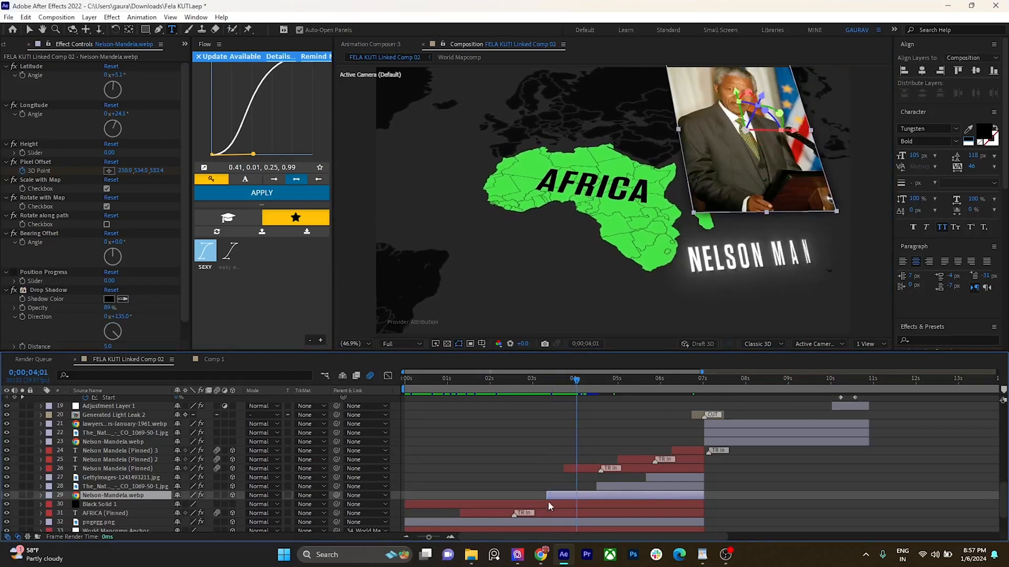
Step: With pinned text layer 26 selected, browse Animation Composer's Transitions - Text Layer starter presets and the Scale Characters 2 variants, and return to the composition view
click(587, 469)
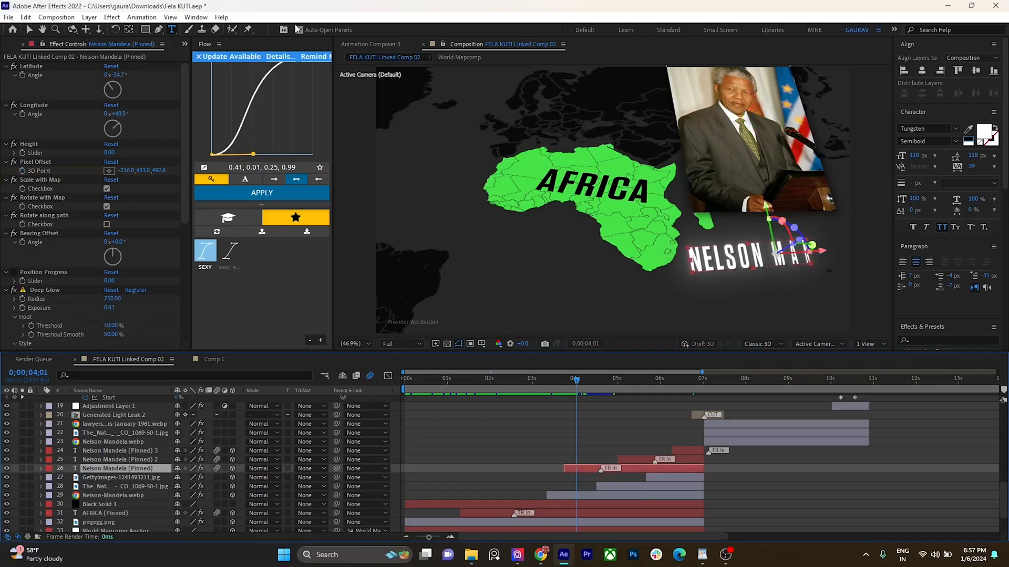
click(381, 44)
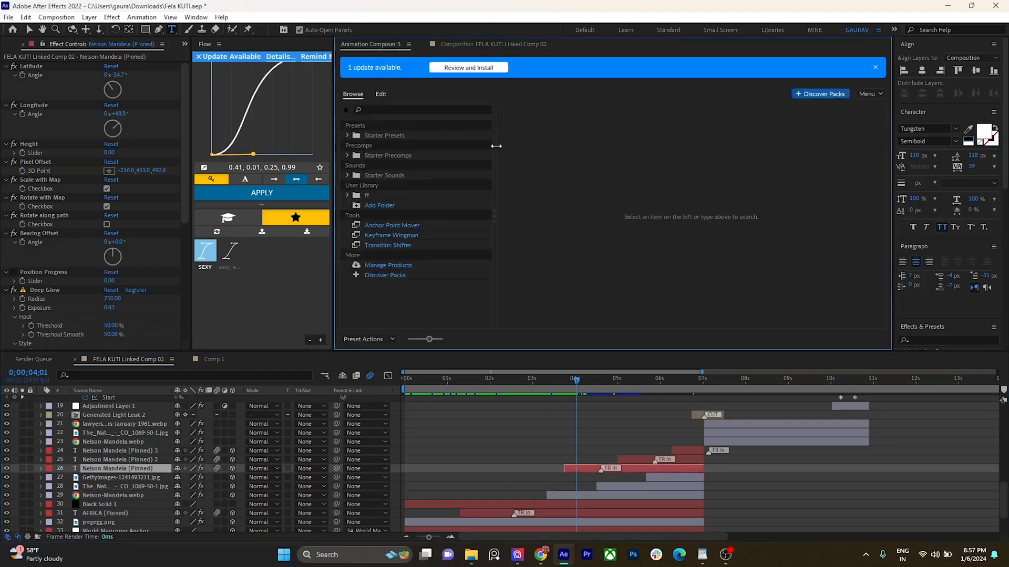
click(357, 136)
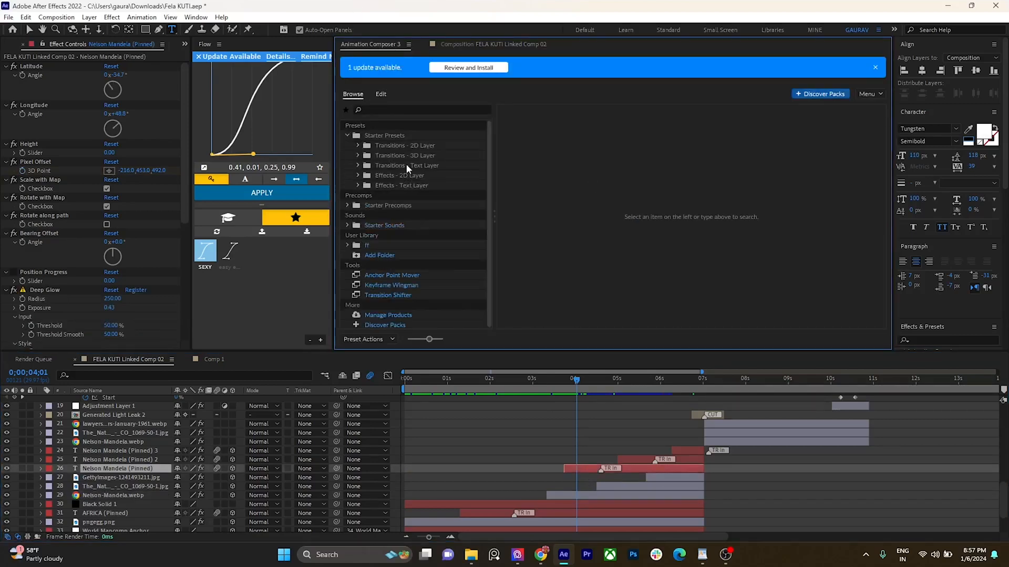
click(407, 166)
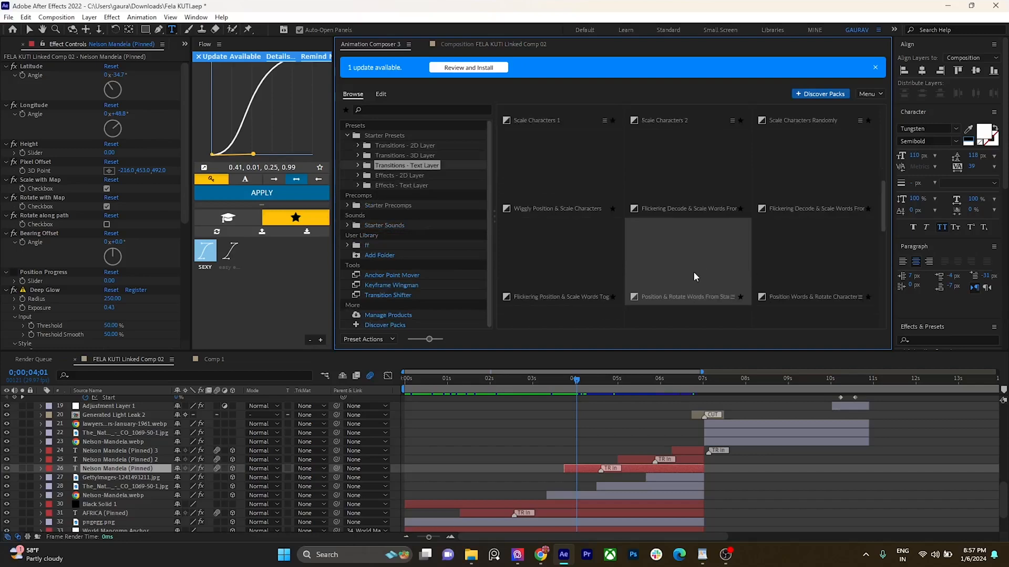
scroll(694, 279, down, 5)
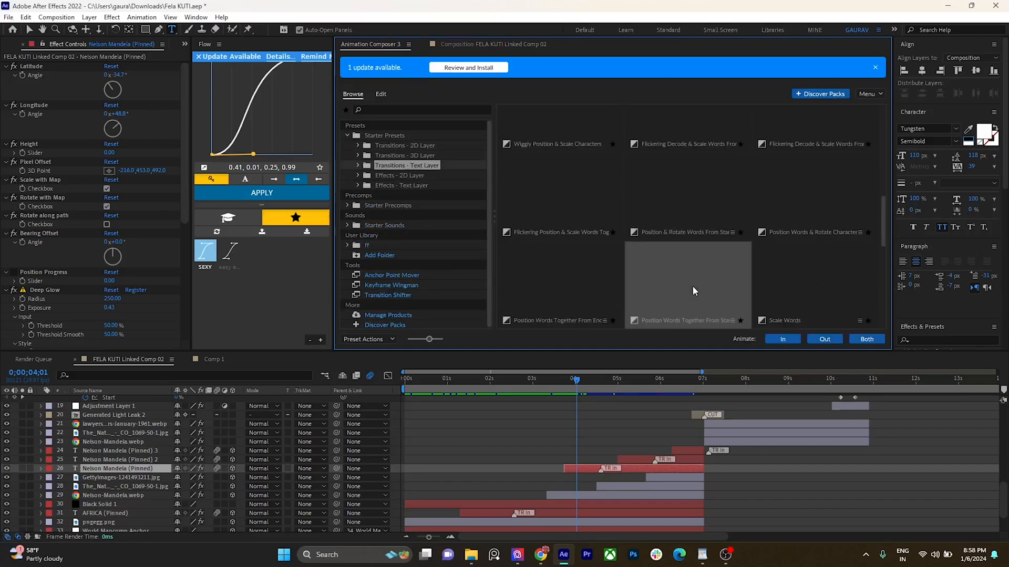
click(692, 286)
scroll(692, 281, down, 2)
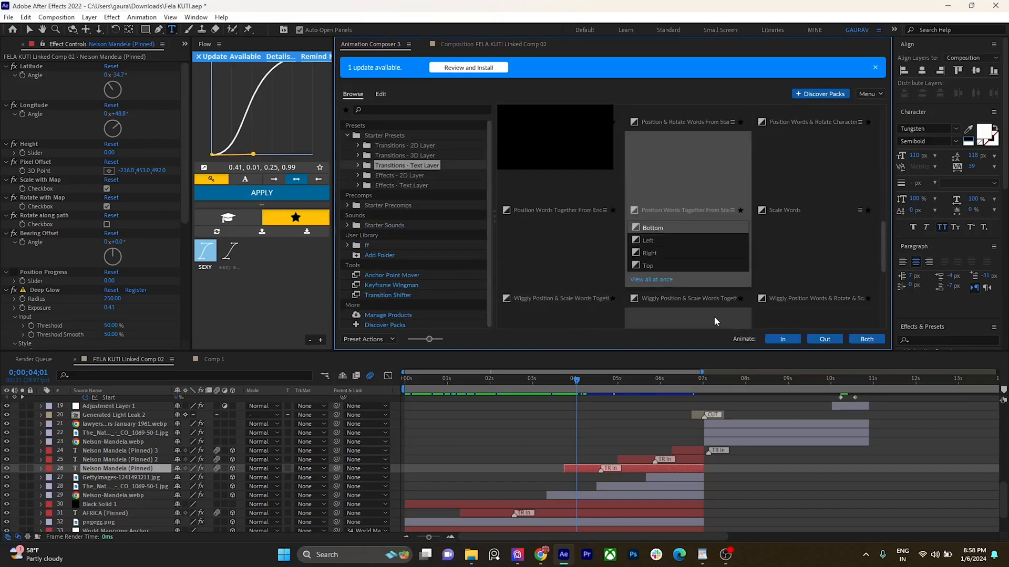
scroll(631, 278, down, 1)
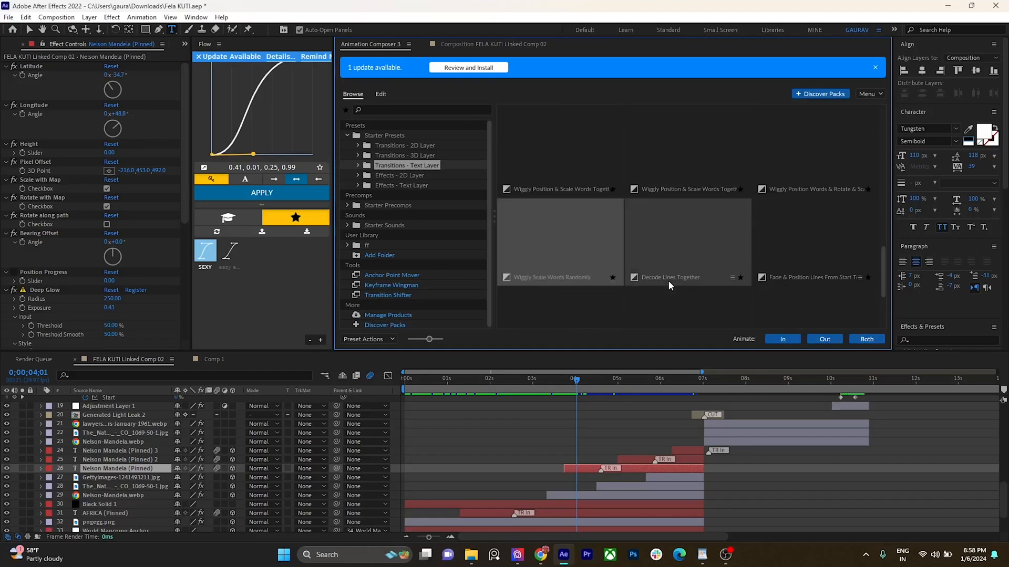
scroll(667, 279, down, 2)
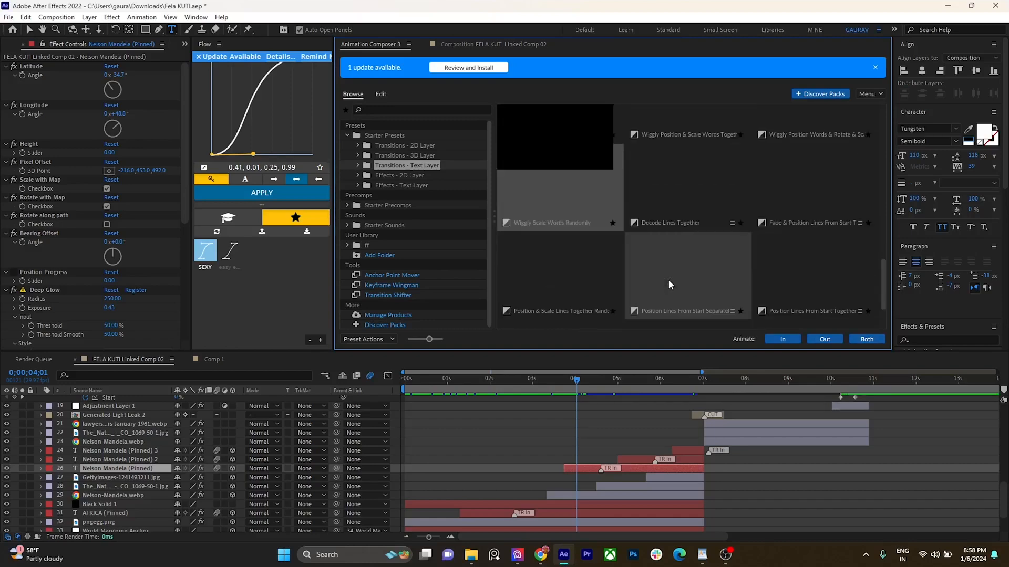
scroll(668, 279, up, 3)
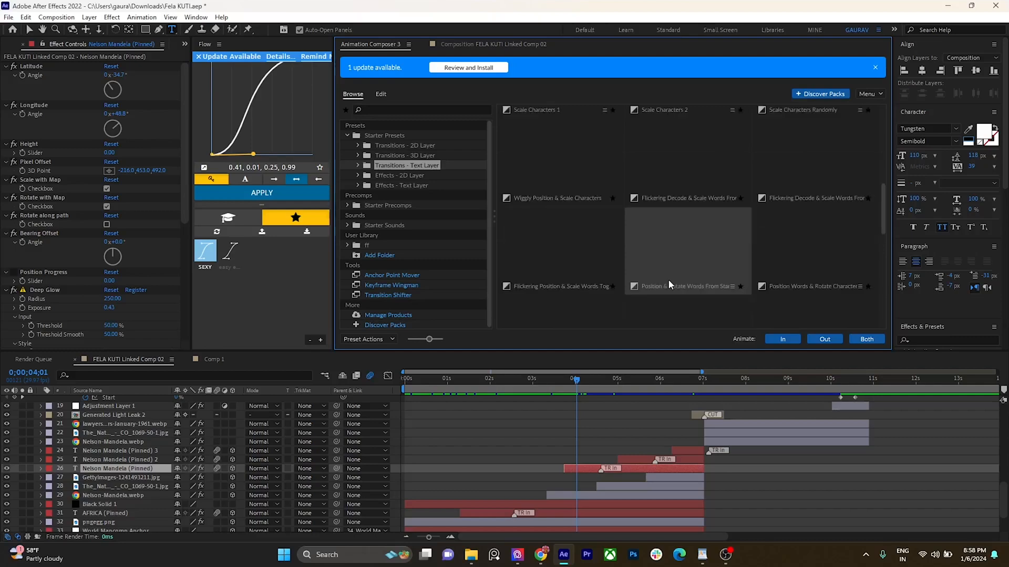
scroll(673, 112, up, 1)
mouse_move(676, 225)
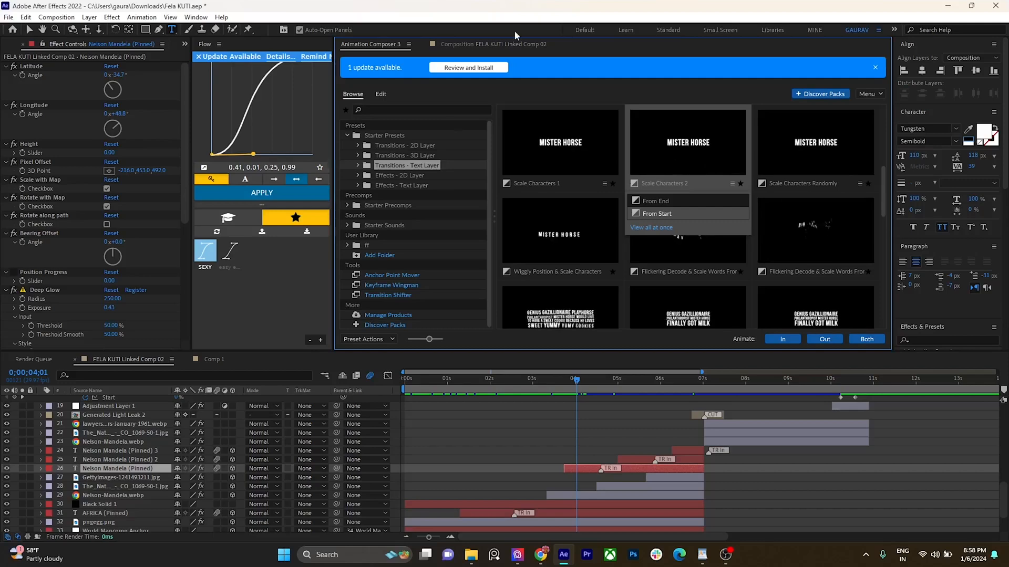
click(483, 45)
Step: Reveal the keyframed Pixel Offset of image layer 29 and scrub between its 3D Point keyframes
click(565, 496)
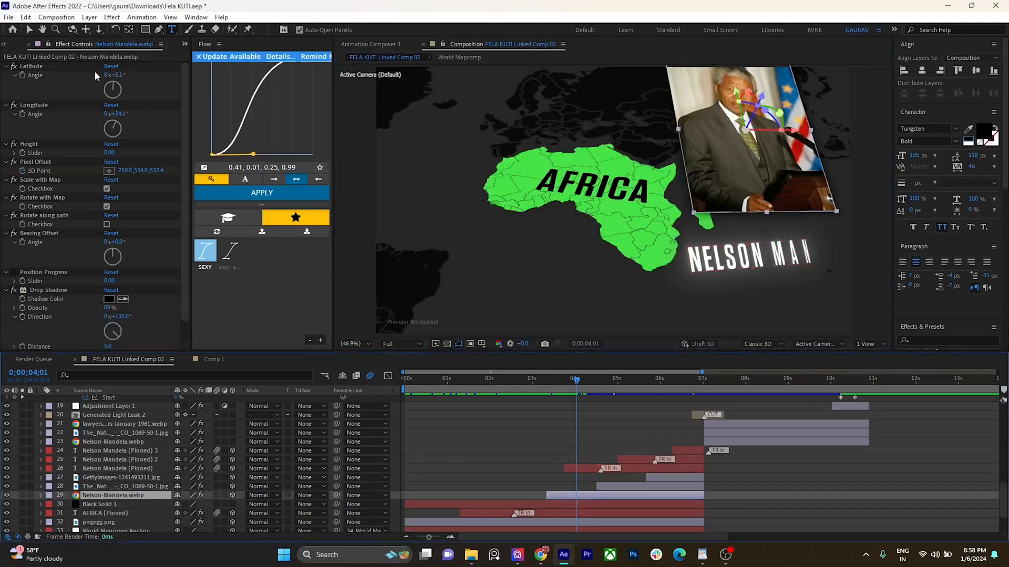
key(u)
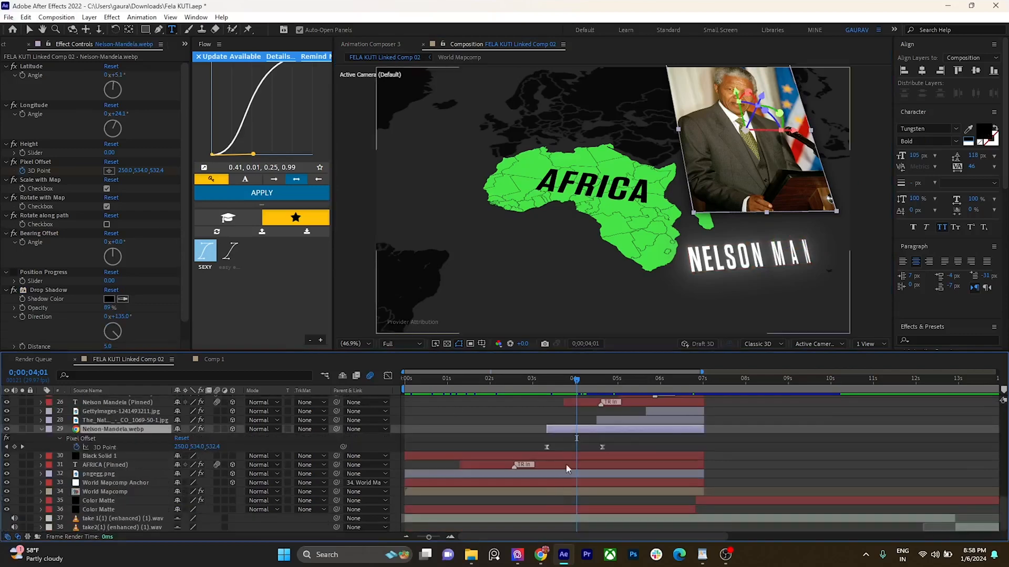
click(554, 384)
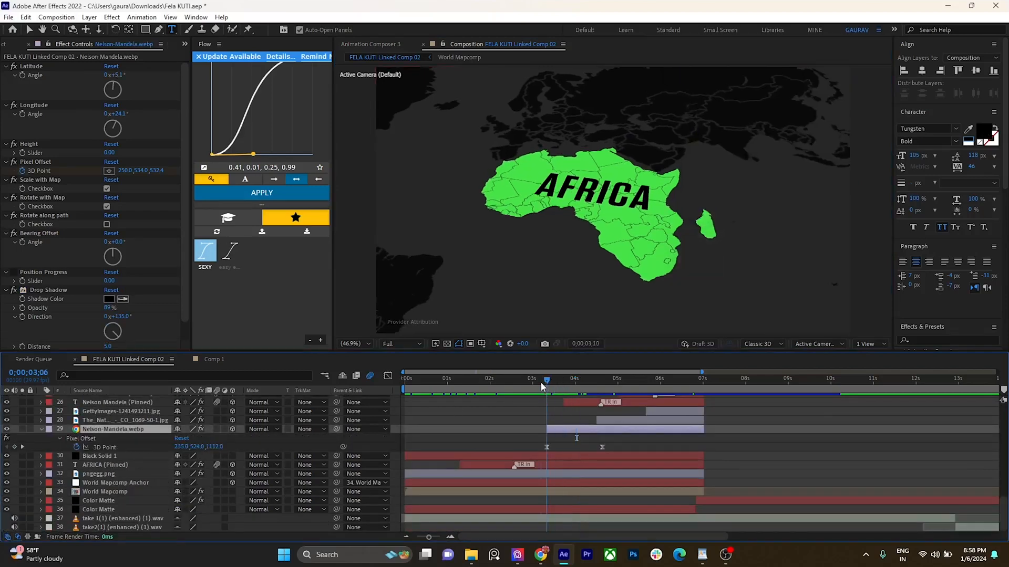
drag(558, 385, 592, 386)
Step: Select both 3D Point keyframes of layer 29, examine their speed curve in the Graph Editor, and return to the layer bars
drag(614, 444, 528, 455)
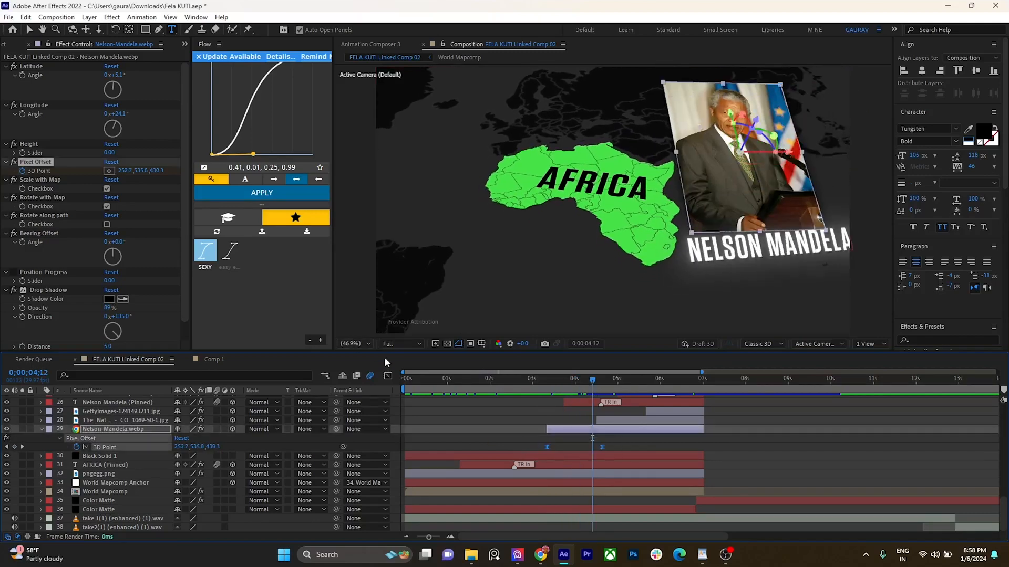
click(387, 376)
scroll(558, 492, up, 3)
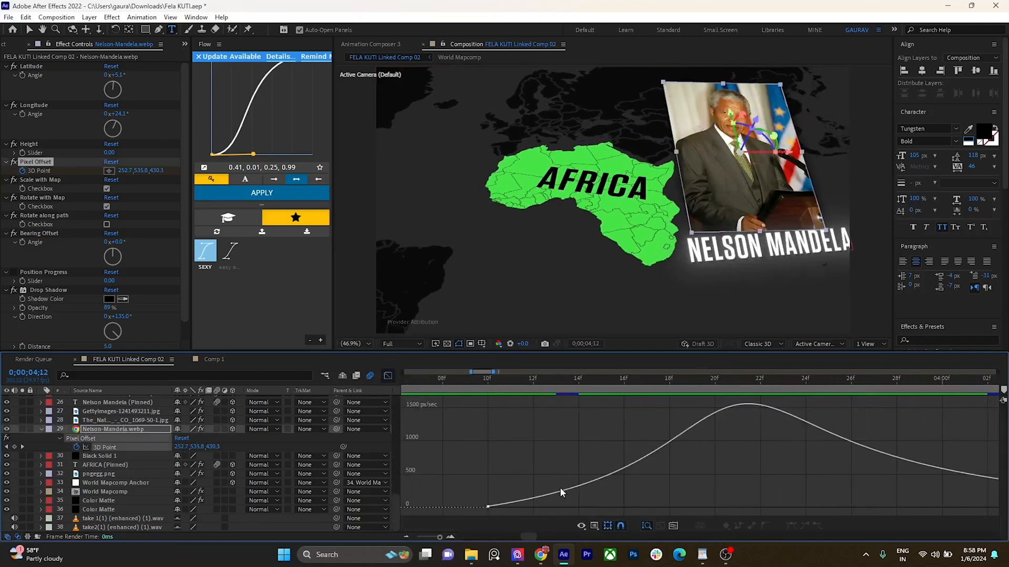
key(alt+shift)
drag(780, 488, 539, 514)
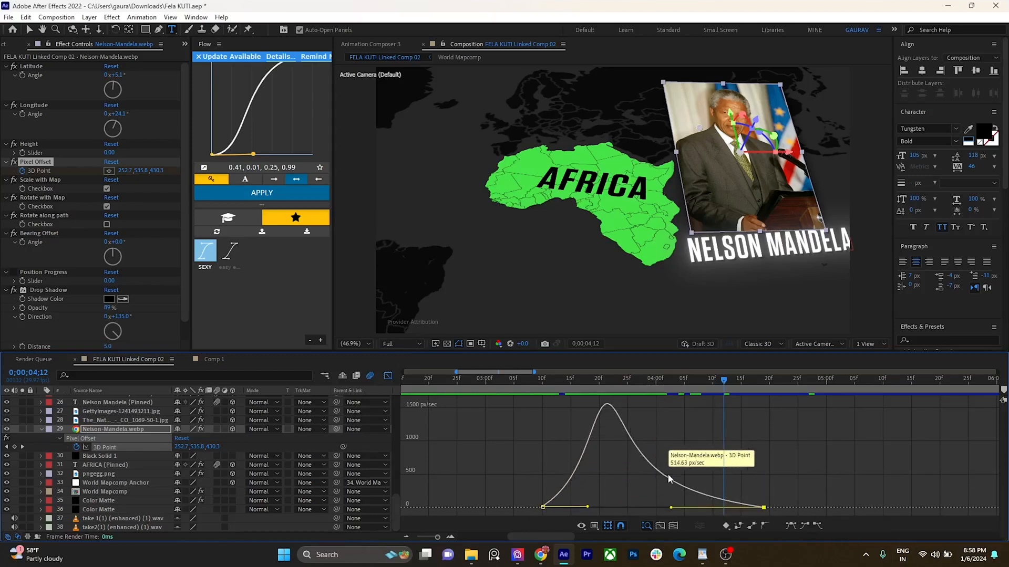
click(389, 377)
click(565, 421)
Step: Scrub to 0;00;06;22 to examine how the remaining pinned photos enter, selecting layer 29's Pixel Offset effect and image layer 28
scroll(573, 419, down, 2)
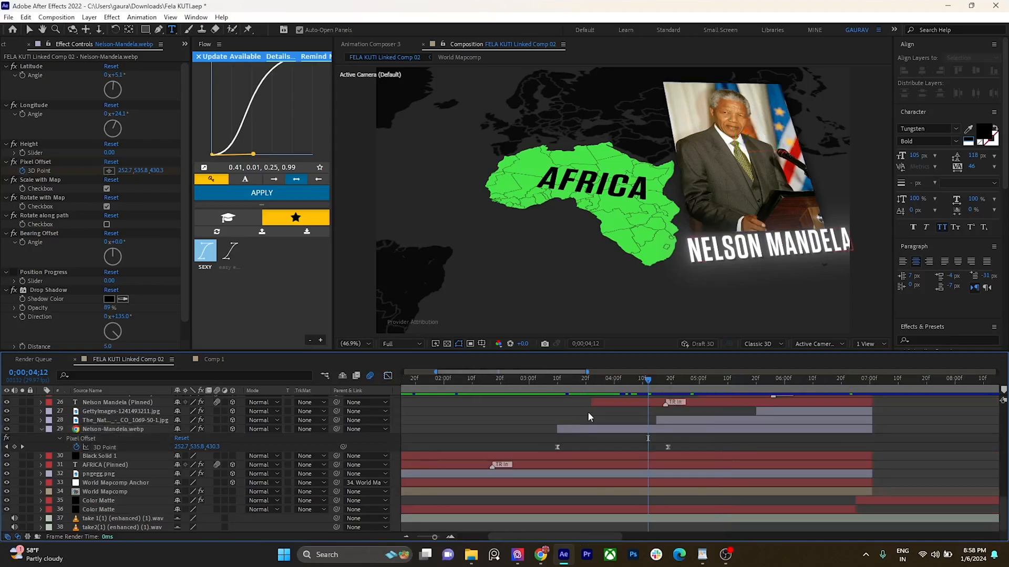
scroll(645, 401, down, 3)
drag(534, 387, 580, 389)
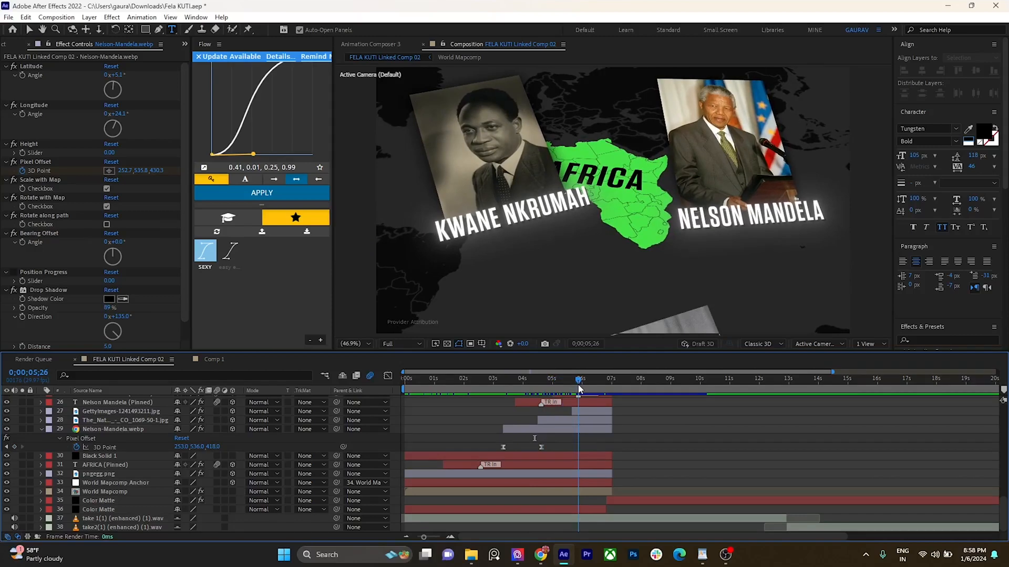
click(34, 161)
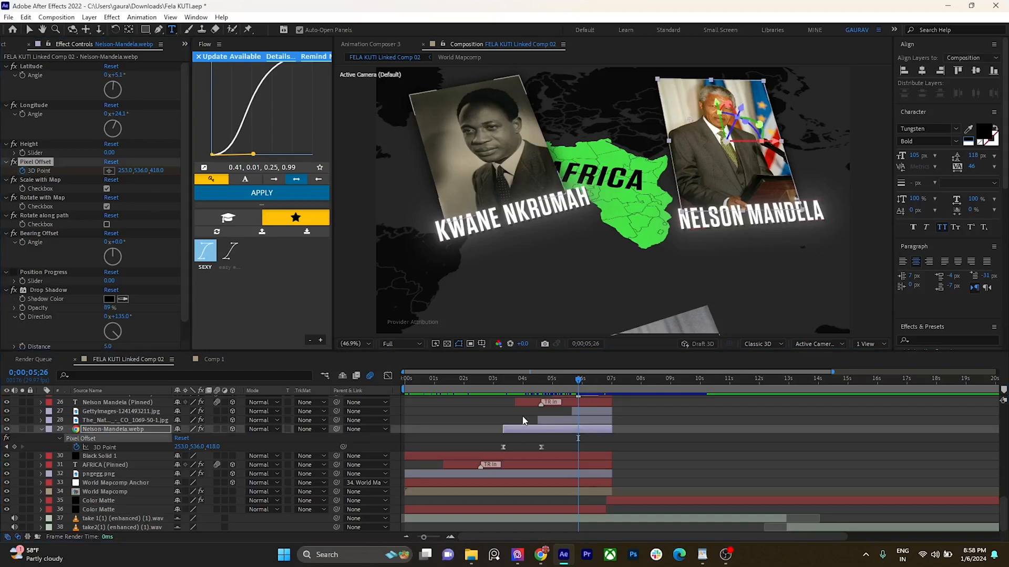
click(551, 420)
drag(577, 392, 603, 386)
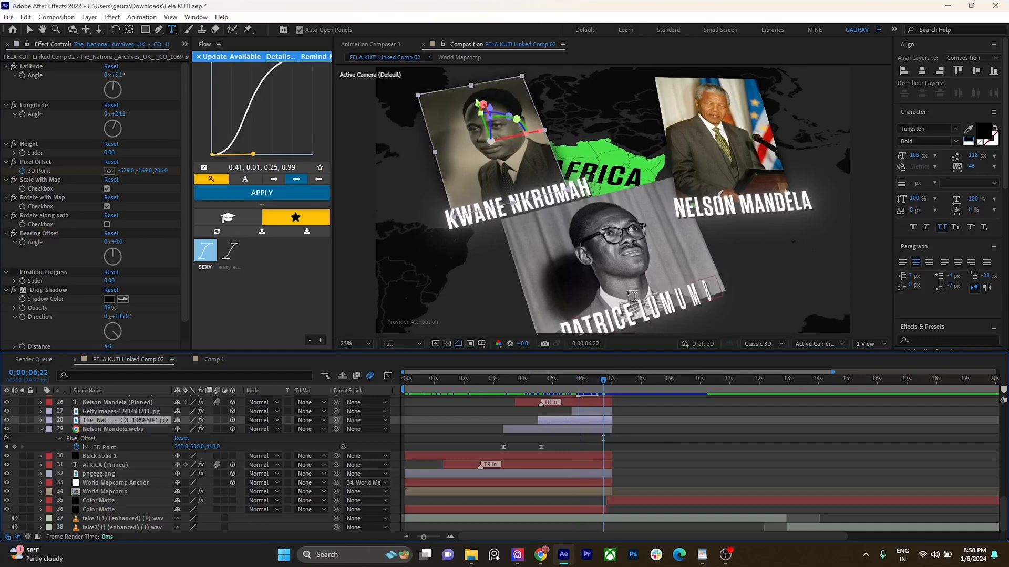
scroll(460, 167, up, 1)
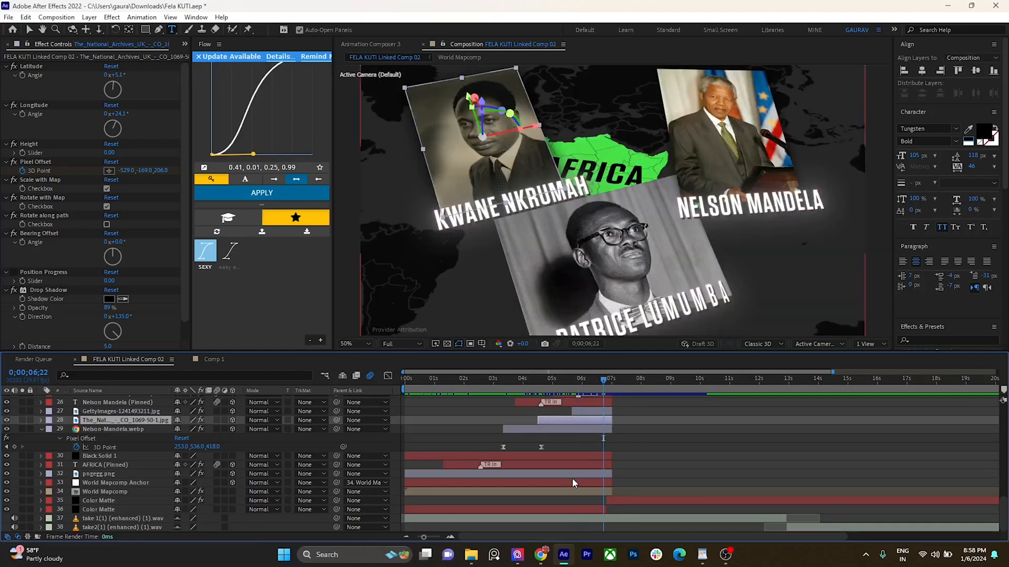
Step: Reveal the World Mapcomp layer's latitude, longitude, zoom, bearing and pitch keyframes and move the time to 0;00;06;23
click(565, 492)
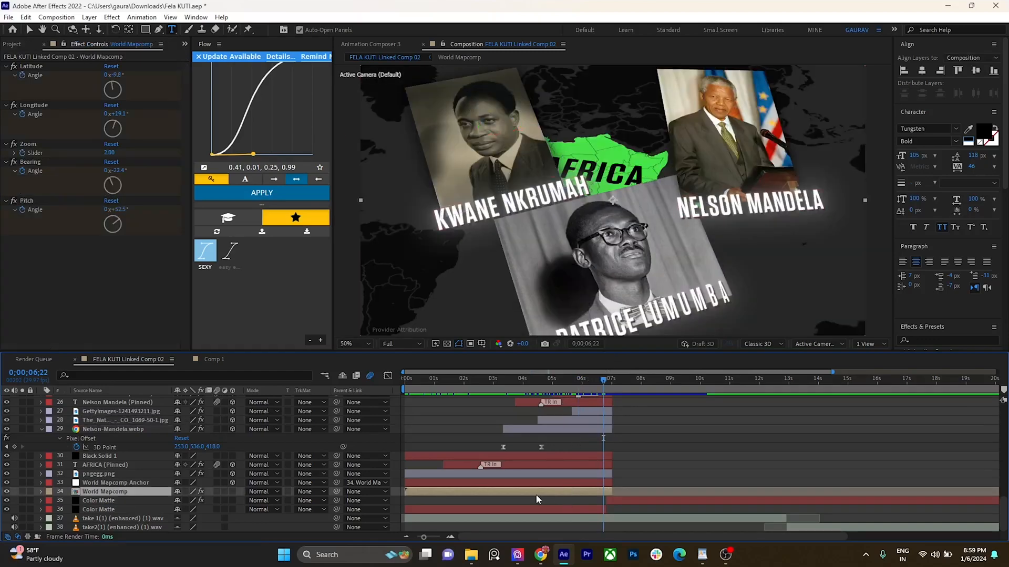
key(u)
mouse_move(593, 393)
mouse_down()
mouse_move(549, 393)
mouse_move(605, 397)
mouse_up()
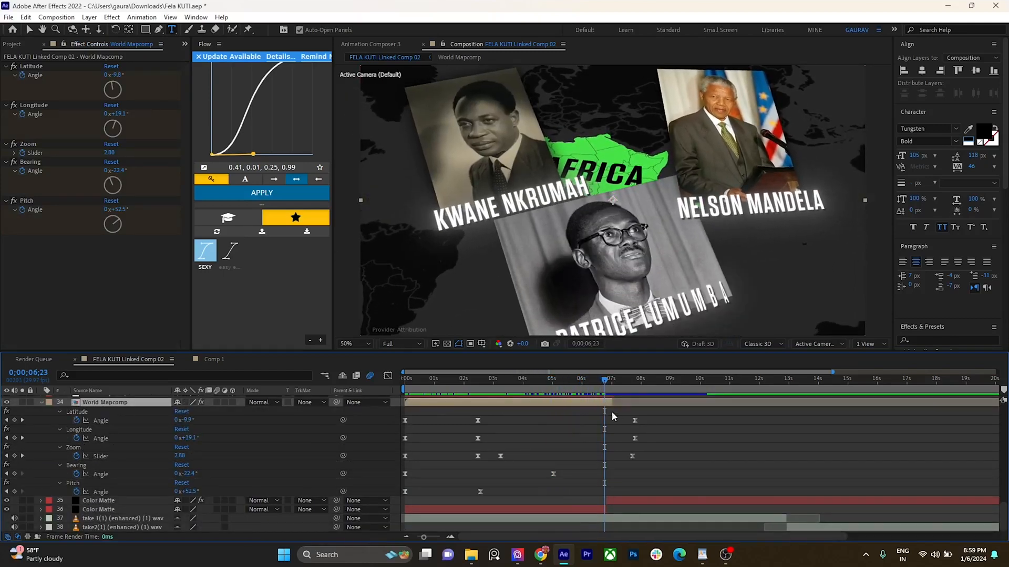
Step: Scrub past the light-leak cut to 0;00;07;21 to view the three-photo grid scene, and select image layer 23
scroll(612, 413, up, 6)
scroll(607, 408, up, 2)
scroll(607, 411, down, 1)
scroll(599, 410, down, 7)
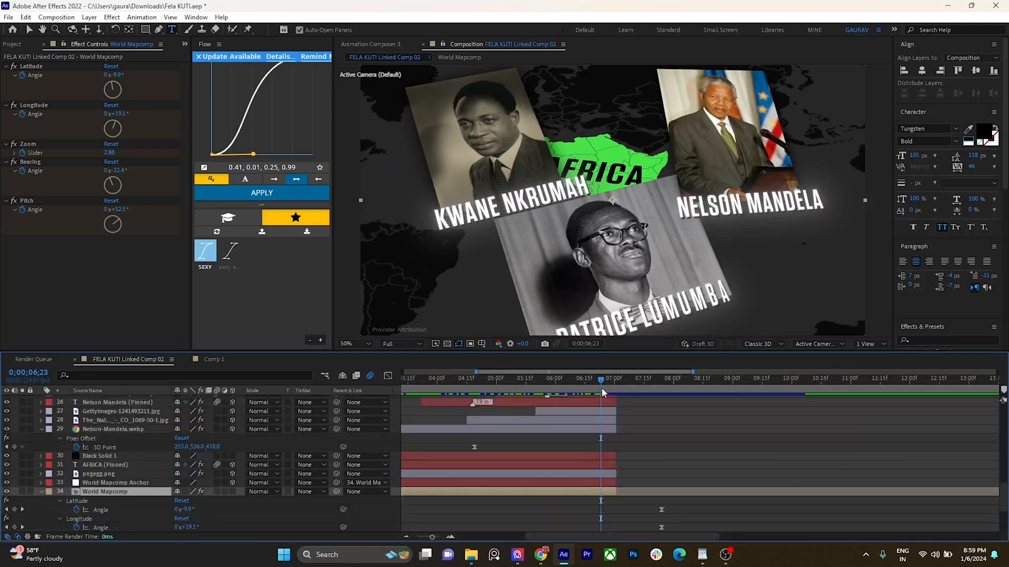
scroll(604, 394, up, 10)
scroll(605, 394, down, 3)
scroll(604, 387, down, 3)
drag(605, 380, 656, 389)
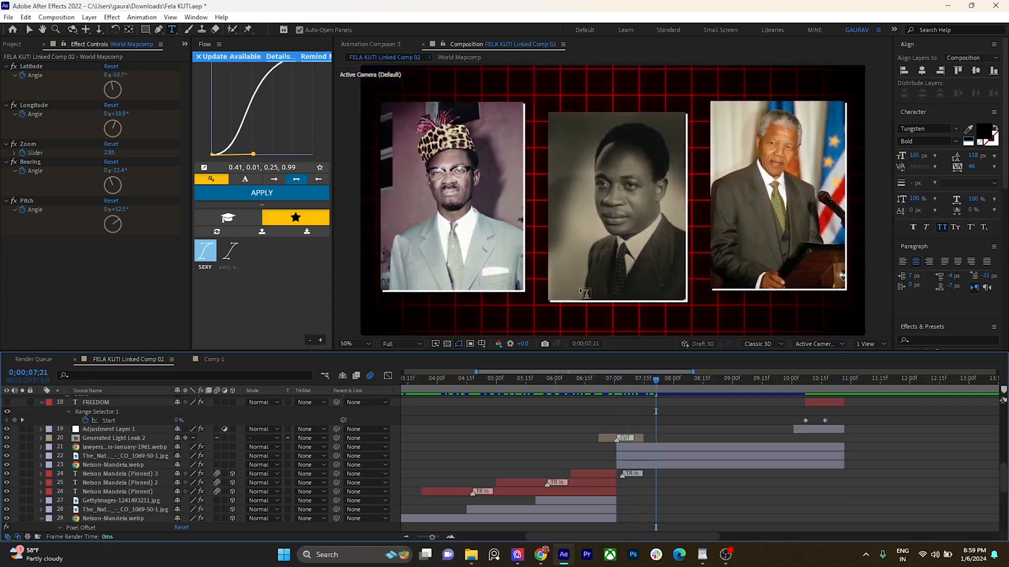
click(662, 463)
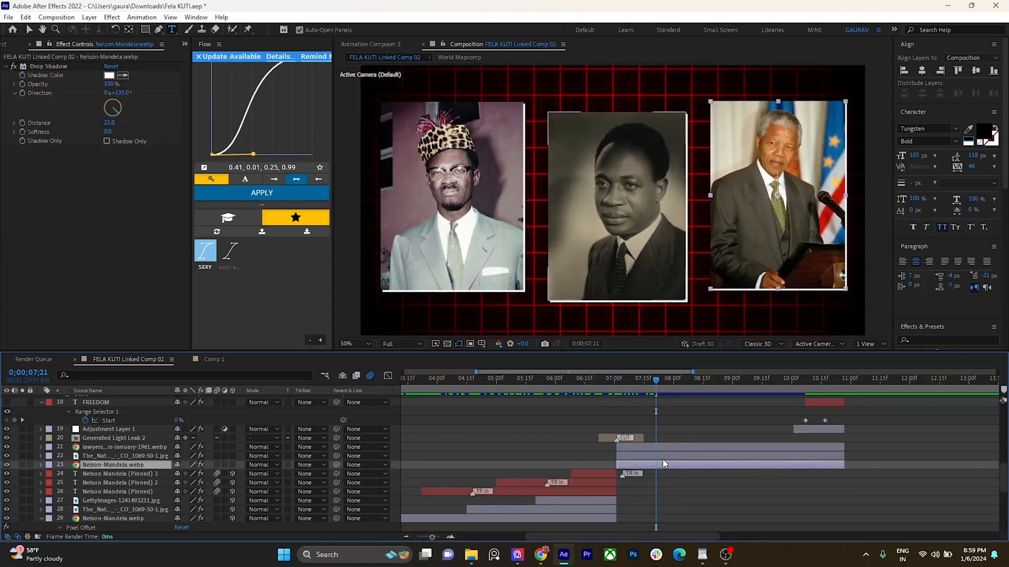
Step: Toggle the Drop Shadow effect on image layer 23 off and on to compare its white edge around the photo
click(15, 67)
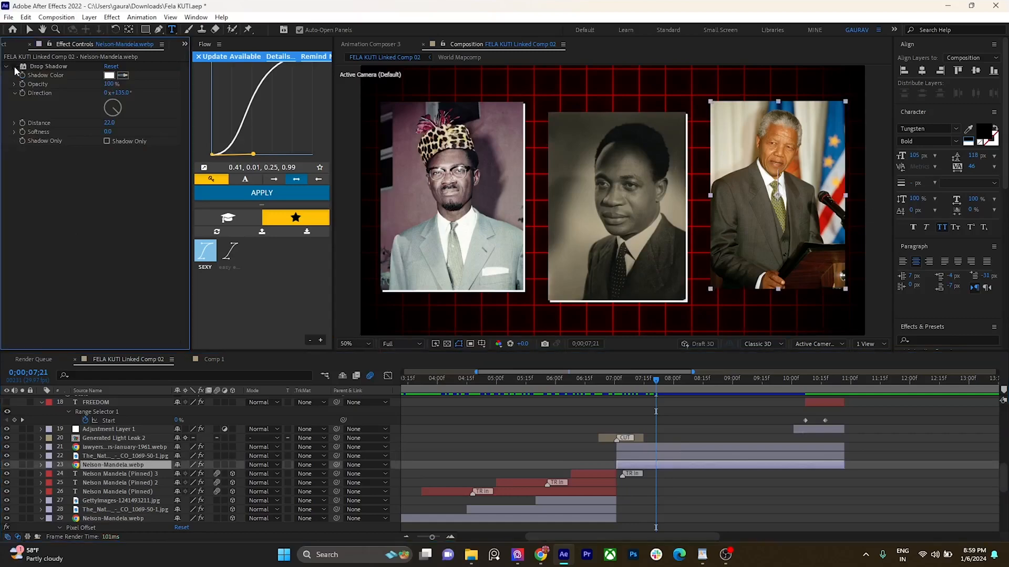
click(13, 67)
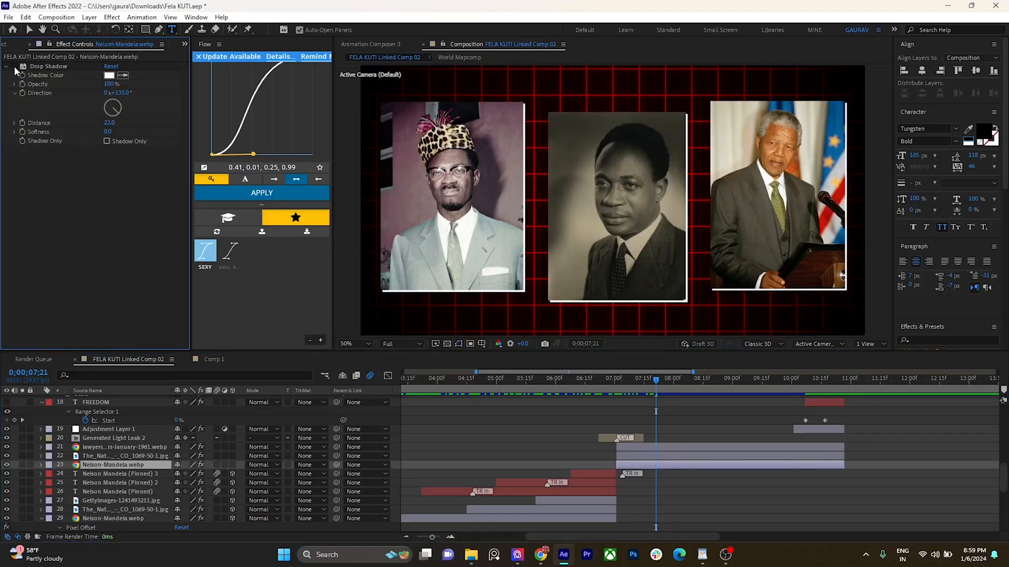
click(15, 68)
click(14, 68)
click(15, 68)
Step: Reveal the Position keyframes of photo layers 21 to 23 and scrub to 0;00;09;11 to examine the photos' drift
click(657, 458)
ctrl+click(648, 465)
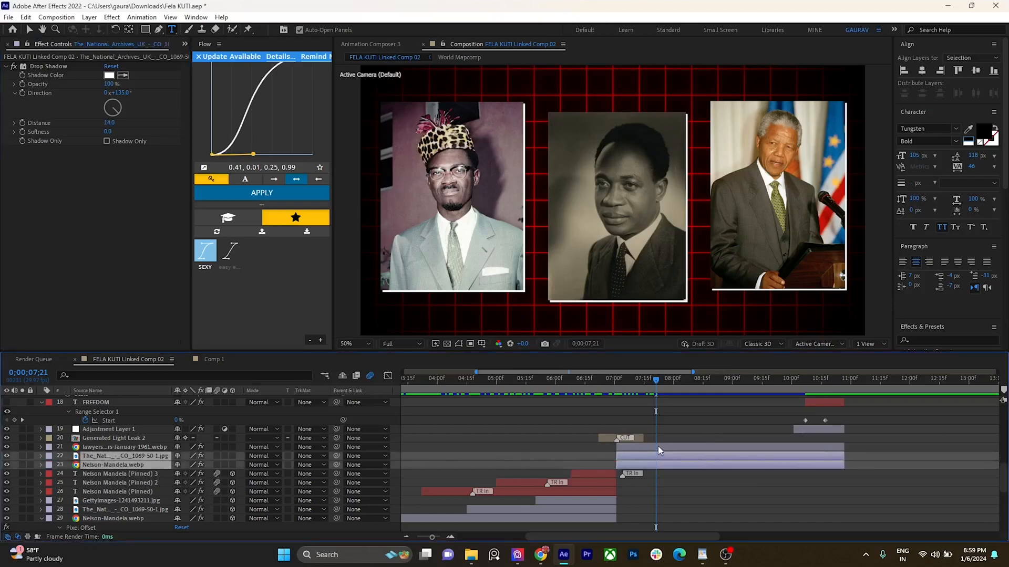
ctrl+click(658, 447)
key(i)
key(p)
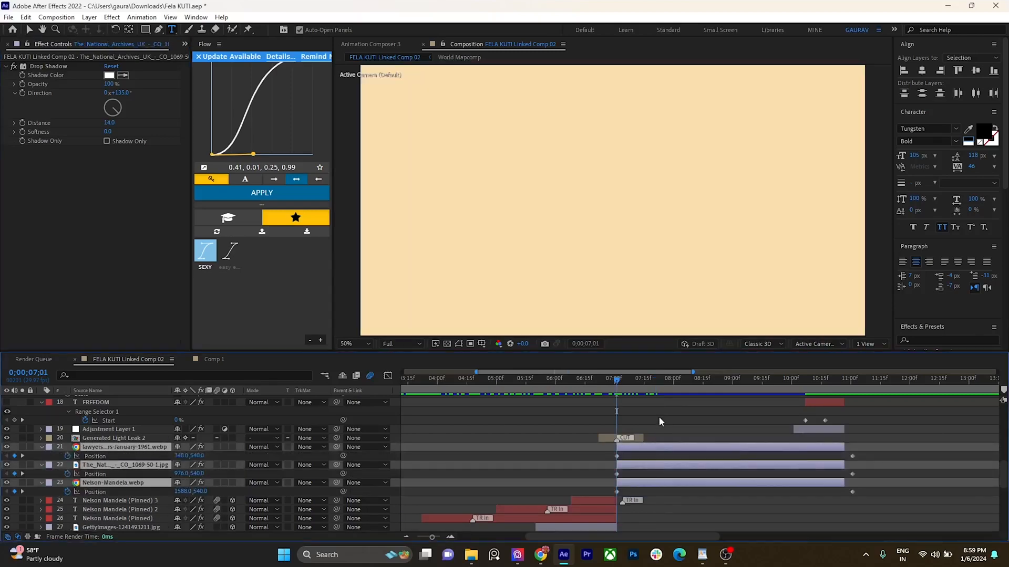
drag(619, 387, 754, 384)
scroll(683, 452, down, 6)
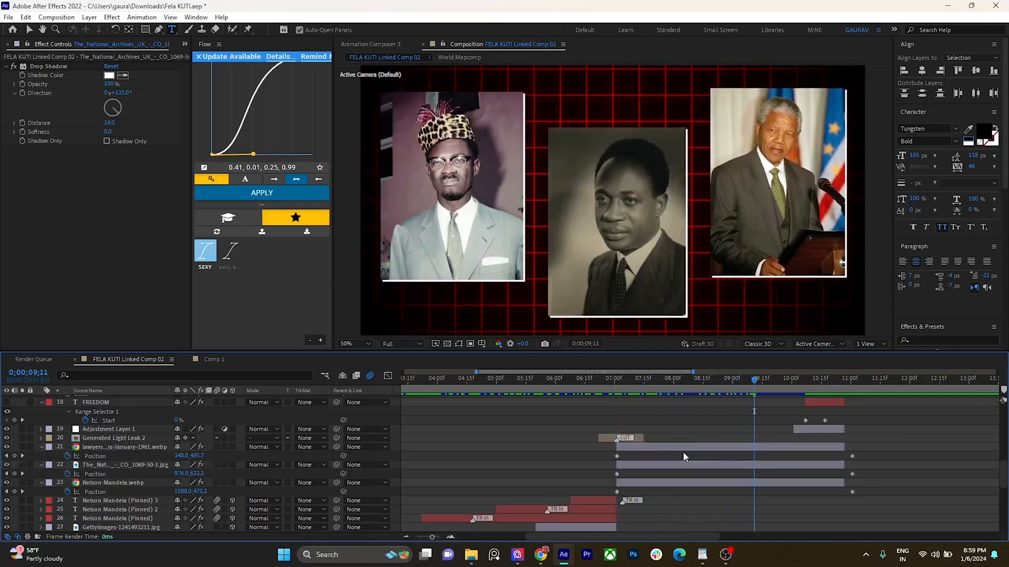
Step: Select Color Matte layer 35 and collapse its Deep Glow, CC Vignette and Grid effects
key(comma)
key(v)
scroll(652, 473, down, 1)
click(641, 502)
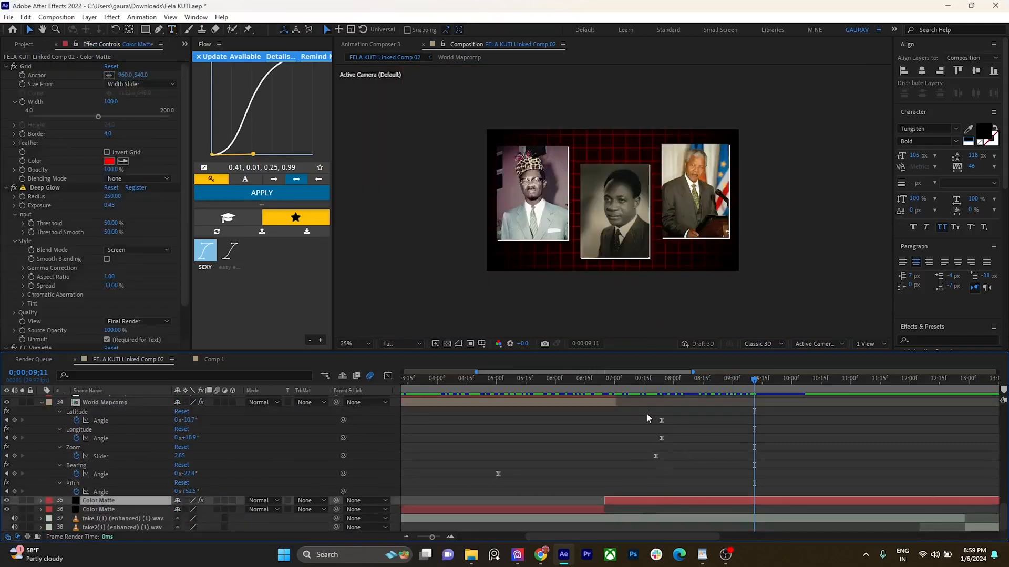
click(7, 187)
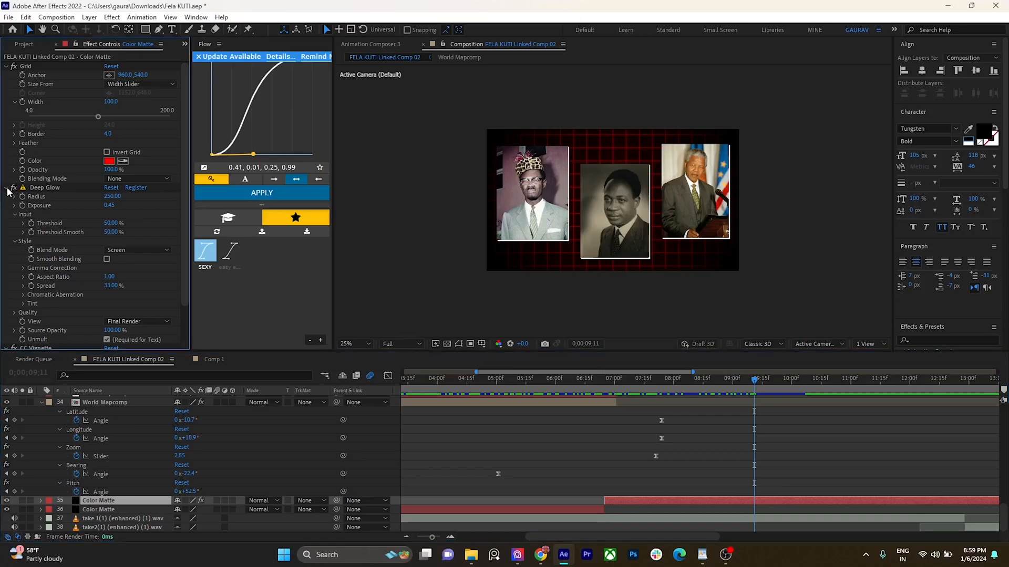
click(7, 197)
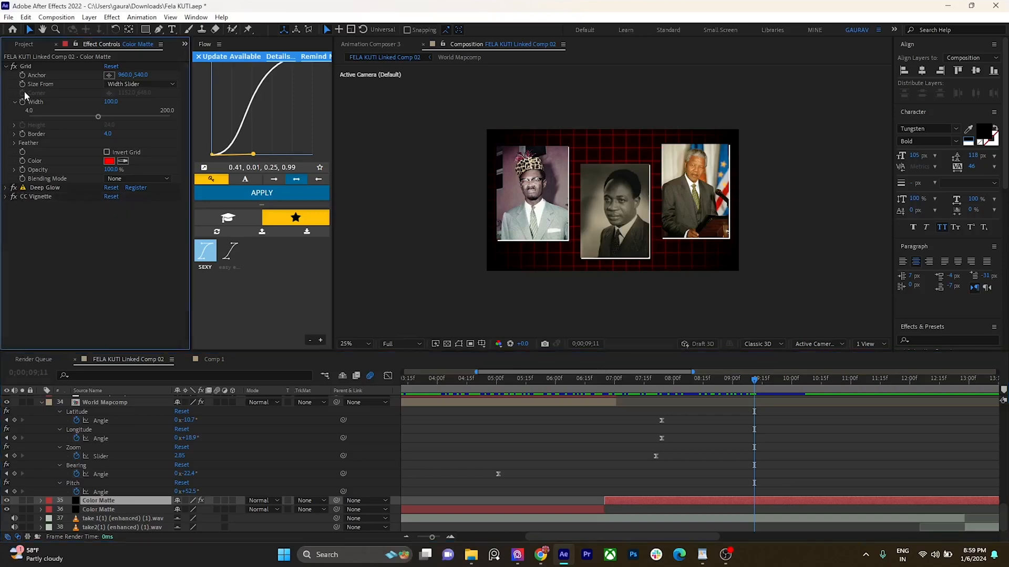
click(7, 66)
Step: Switch off all three Color Matte effects, then re-enable Grid, Deep Glow and CC Vignette one by one to examine each contribution
drag(14, 85, 14, 67)
click(27, 67)
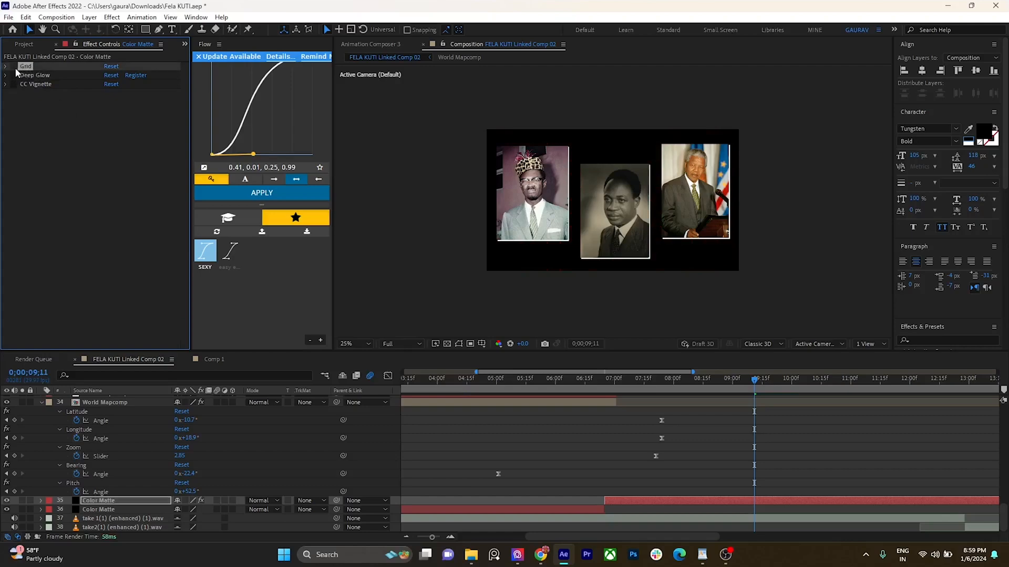
click(14, 67)
click(5, 66)
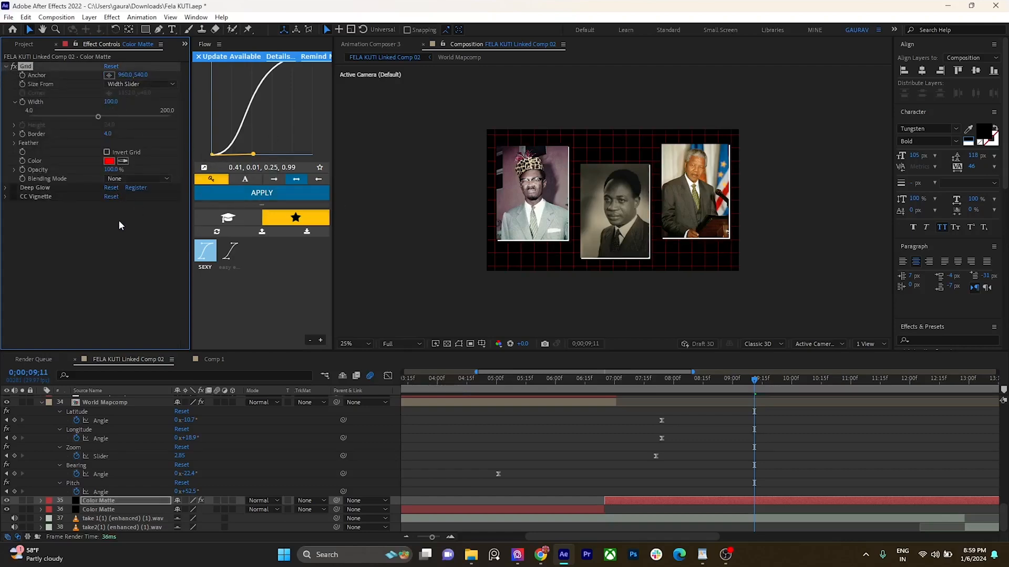
click(13, 187)
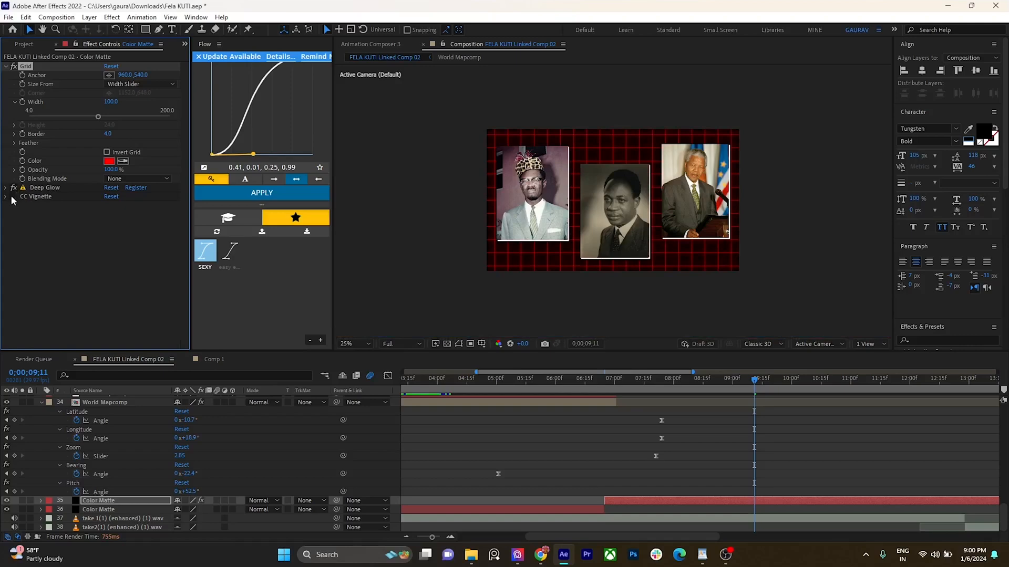
click(14, 196)
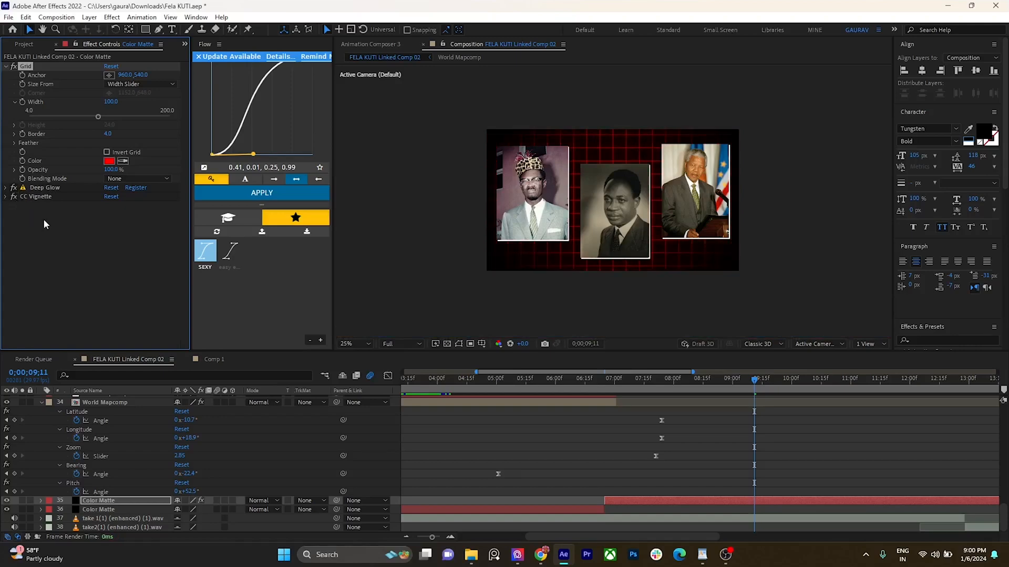
Step: Move the time to 0;00;10;19, select the FREEDOM text layer and turn on the hidden layers among 15 to 18
scroll(688, 434, up, 10)
drag(758, 391, 828, 387)
scroll(825, 407, up, 2)
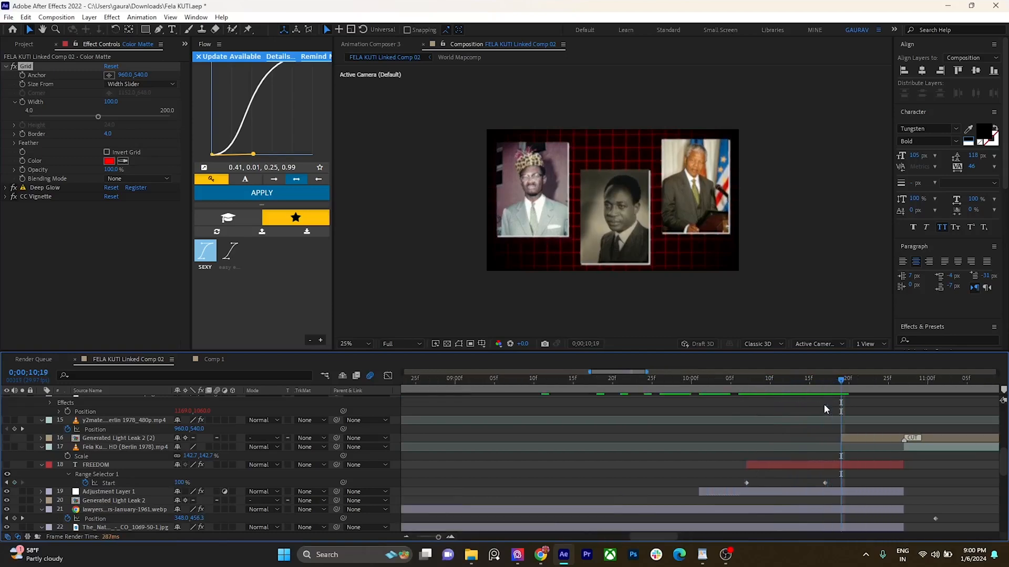
scroll(809, 407, right, 2)
scroll(793, 412, down, 2)
click(765, 466)
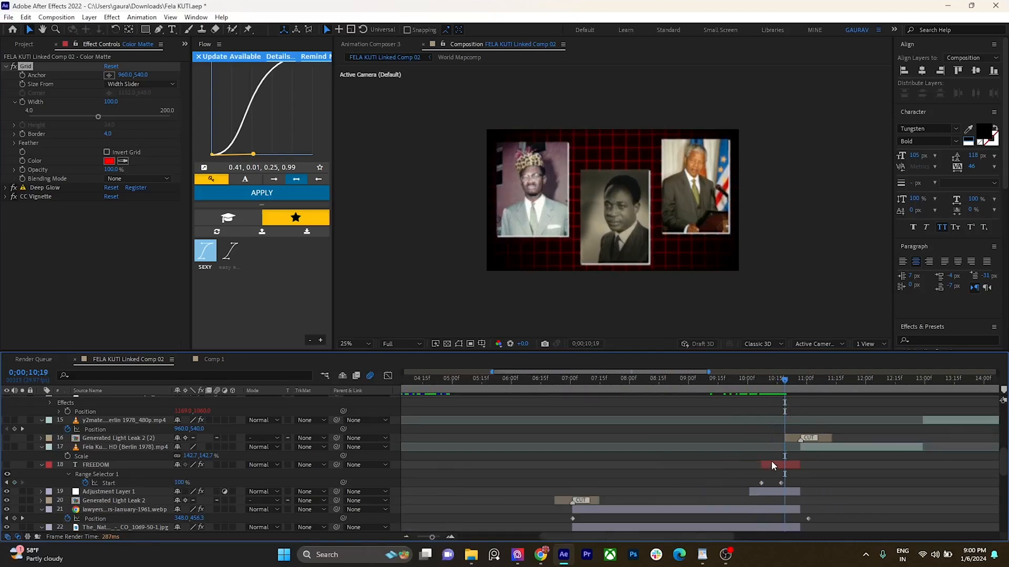
drag(7, 447, 7, 421)
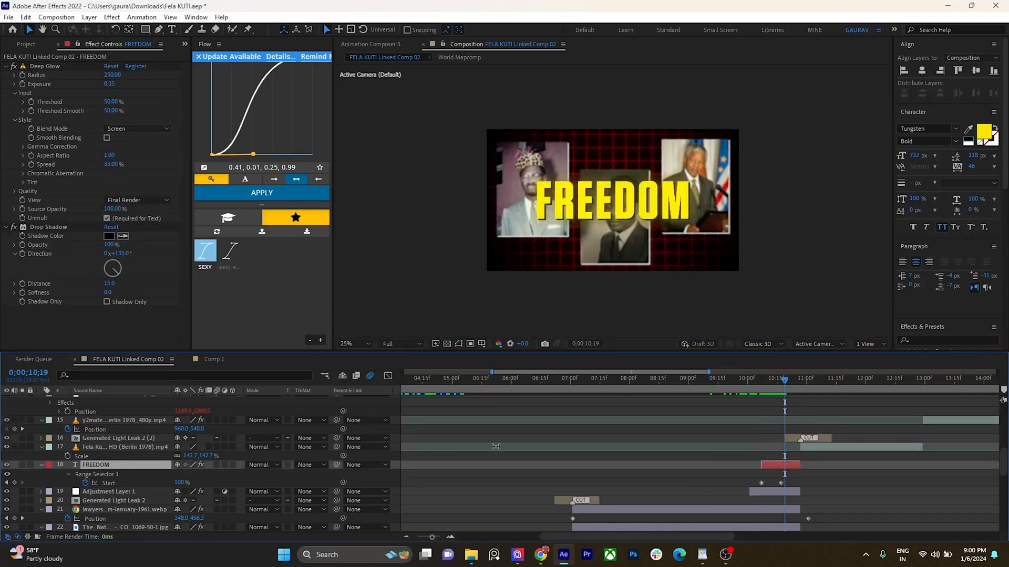
Step: Toggle Adjustment Layer 1's Gaussian Blur off and on to compare, fit the composition view, and select the FREEDOM layer to examine its effects
click(764, 492)
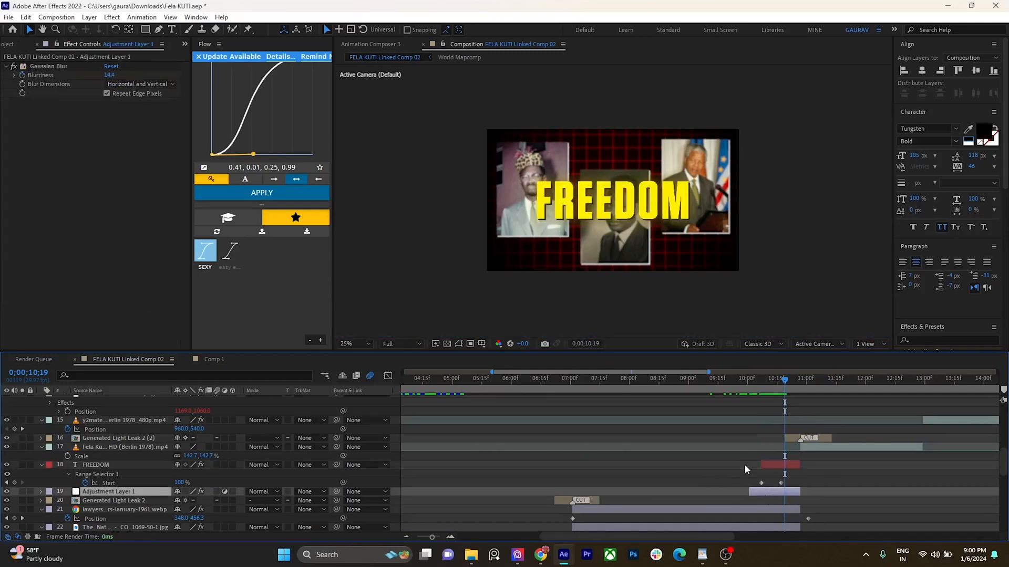
click(15, 68)
click(15, 67)
click(341, 344)
click(358, 356)
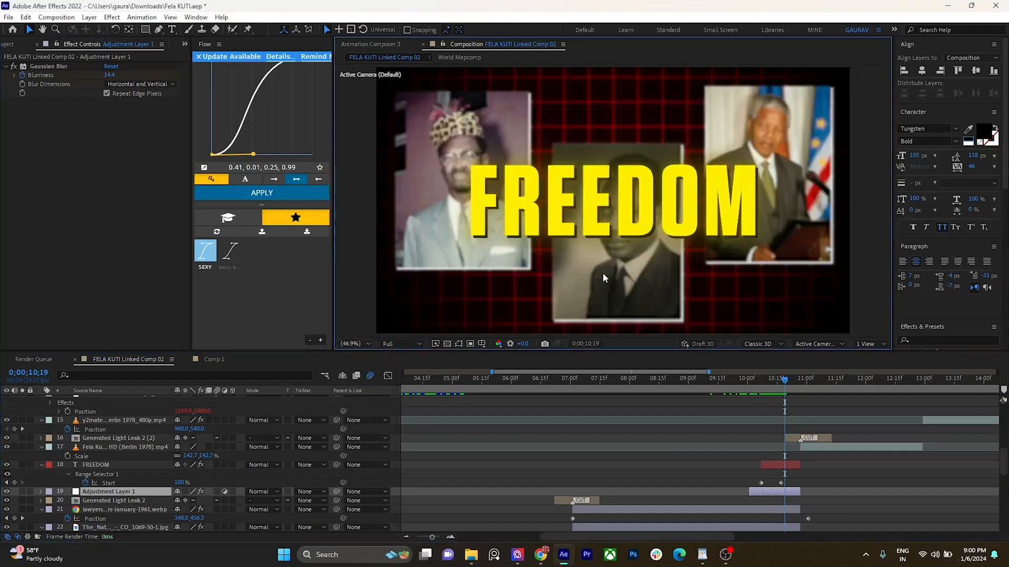
click(778, 466)
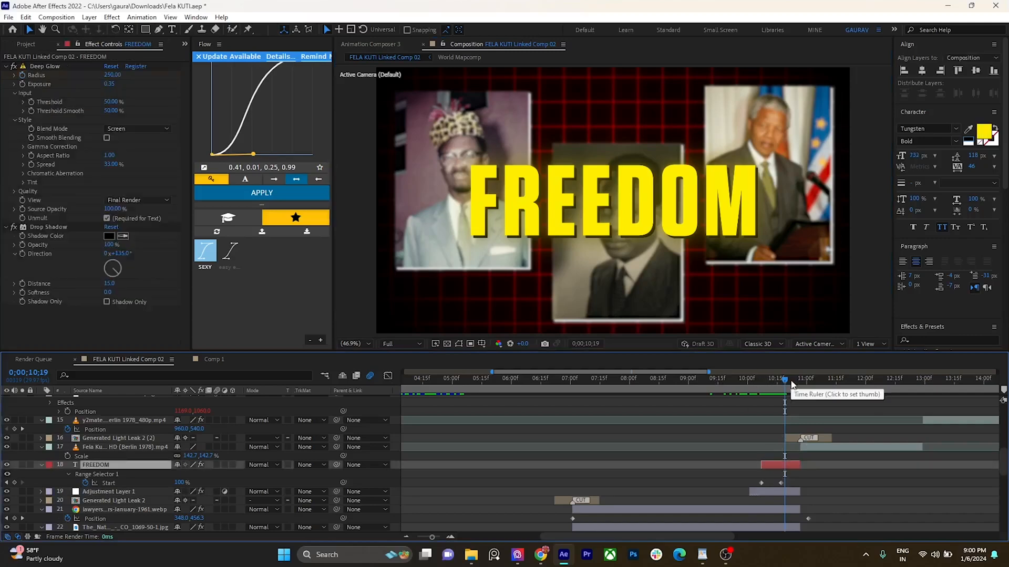
Step: Scrub to the singer clip at 0;00;11;07 and review the Grid, Deep Glow and CC Vignette effects on Color Matte layer 35
drag(792, 385, 820, 385)
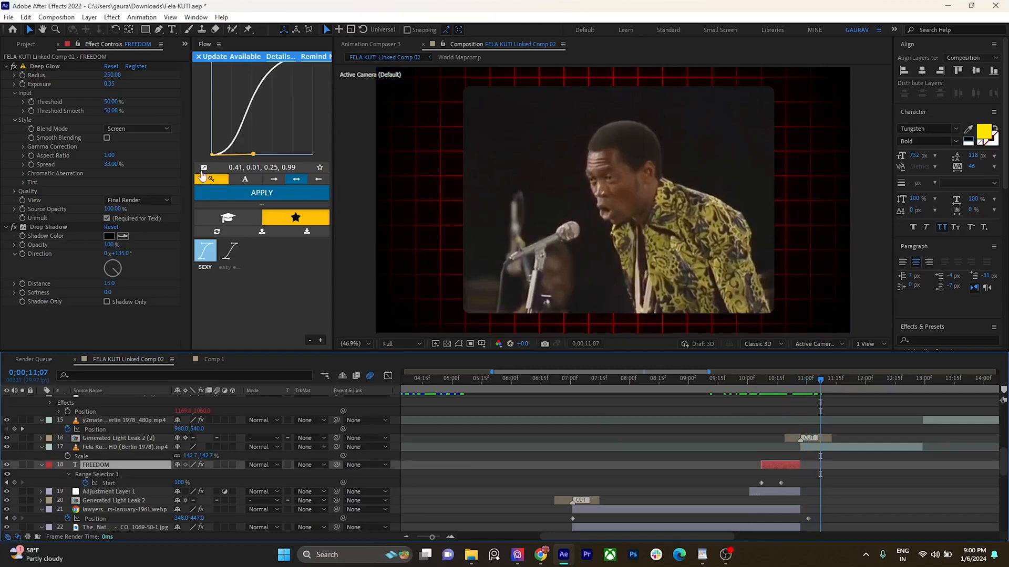
key(comma)
key(comma)
scroll(841, 426, down, 5)
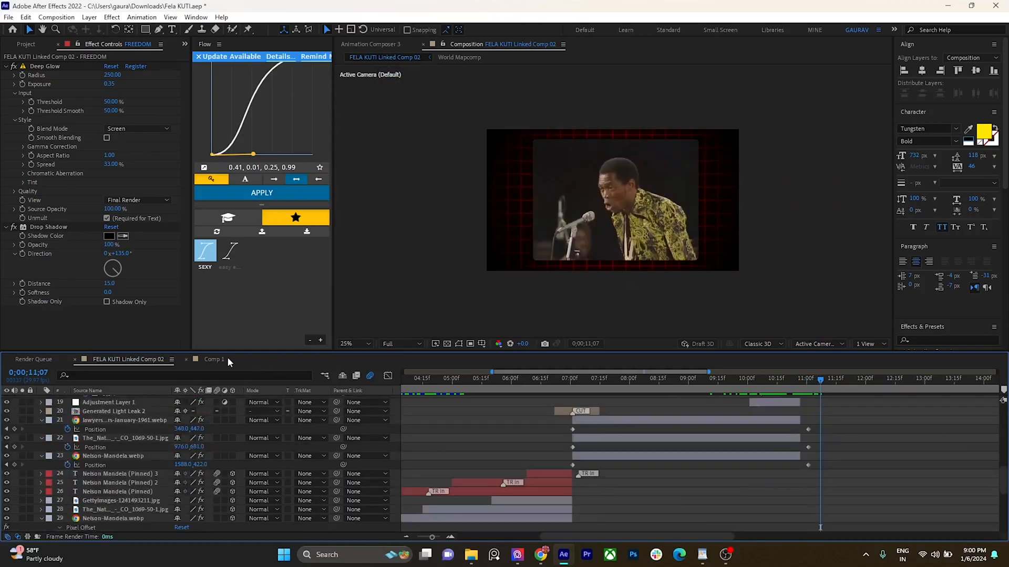
scroll(736, 463, down, 10)
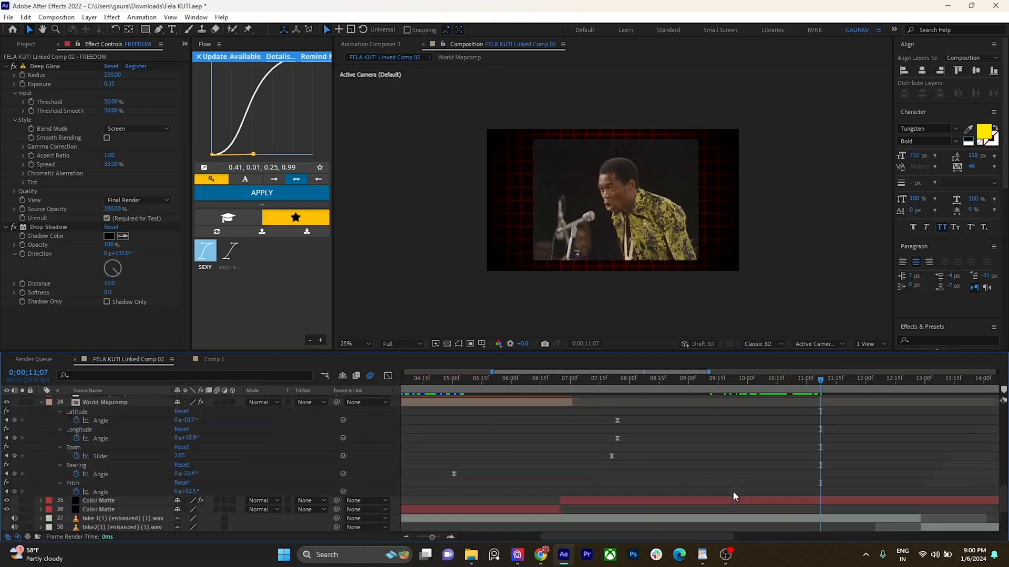
click(632, 503)
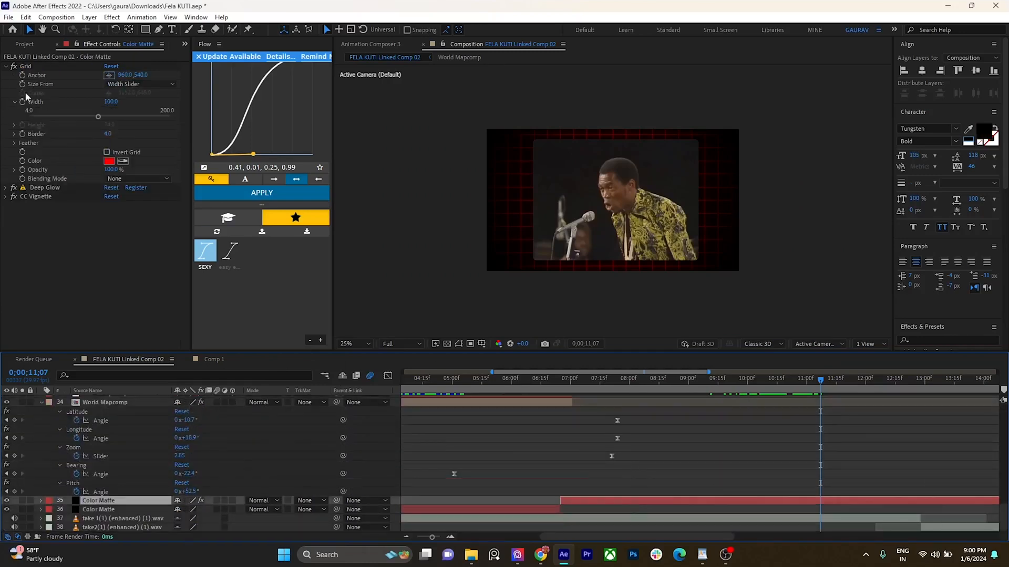
click(15, 68)
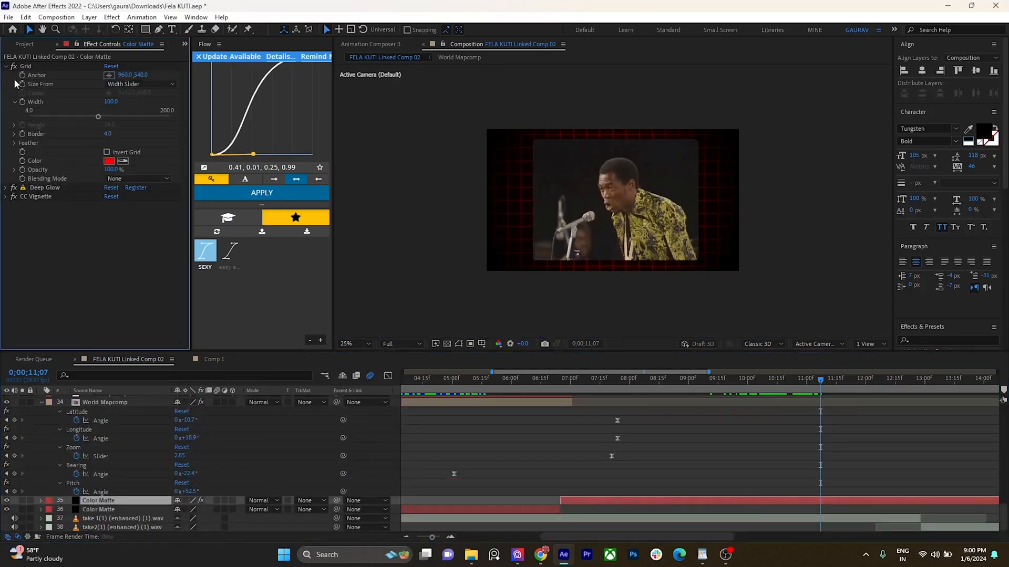
click(45, 188)
click(36, 197)
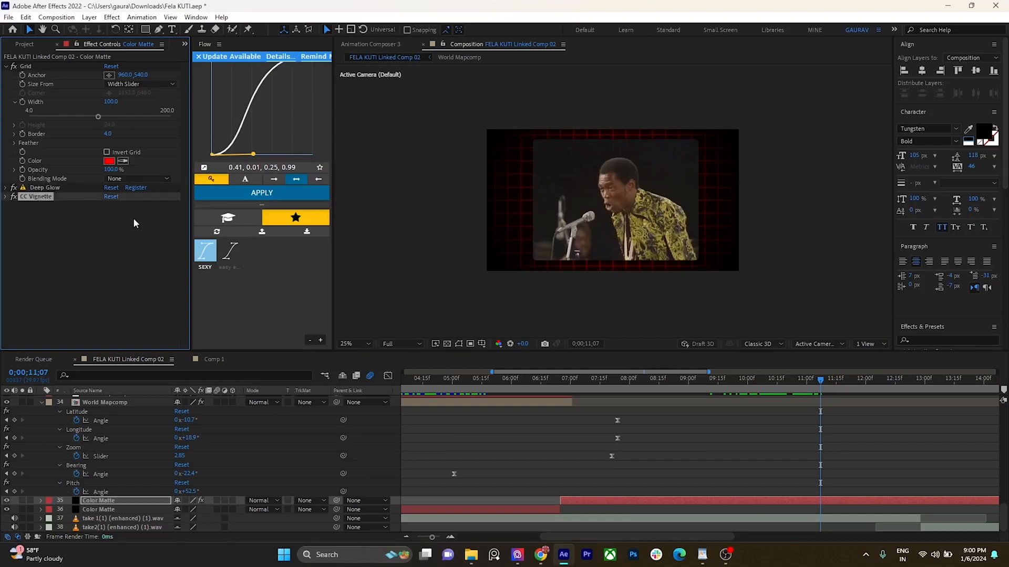
Step: Move the time to 0;00;11;18, select the Berlin 1978 video on layer 17 and reveal its mask path
scroll(825, 450, up, 10)
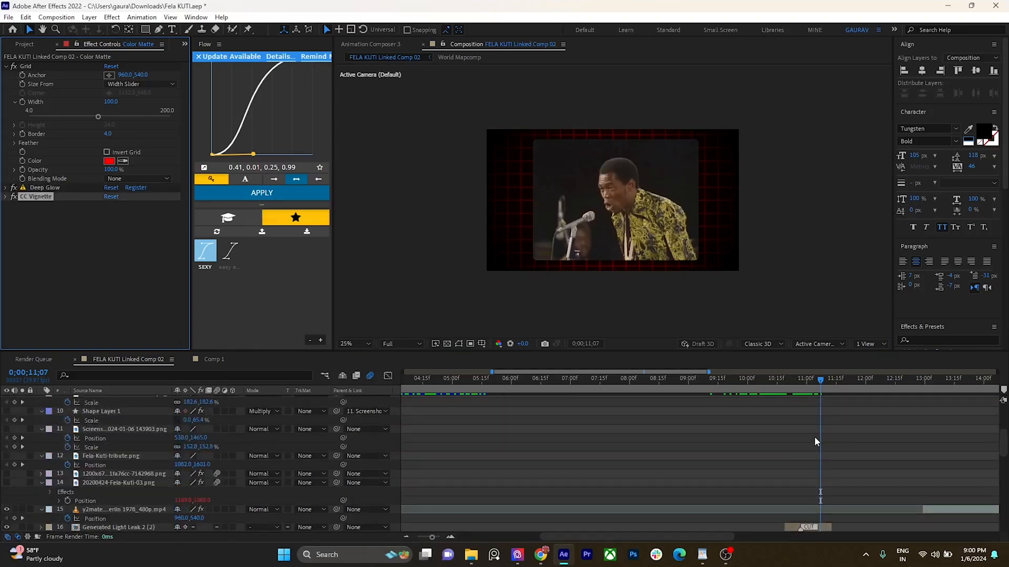
scroll(816, 439, down, 3)
scroll(845, 424, up, 3)
scroll(806, 393, down, 2)
scroll(808, 401, up, 2)
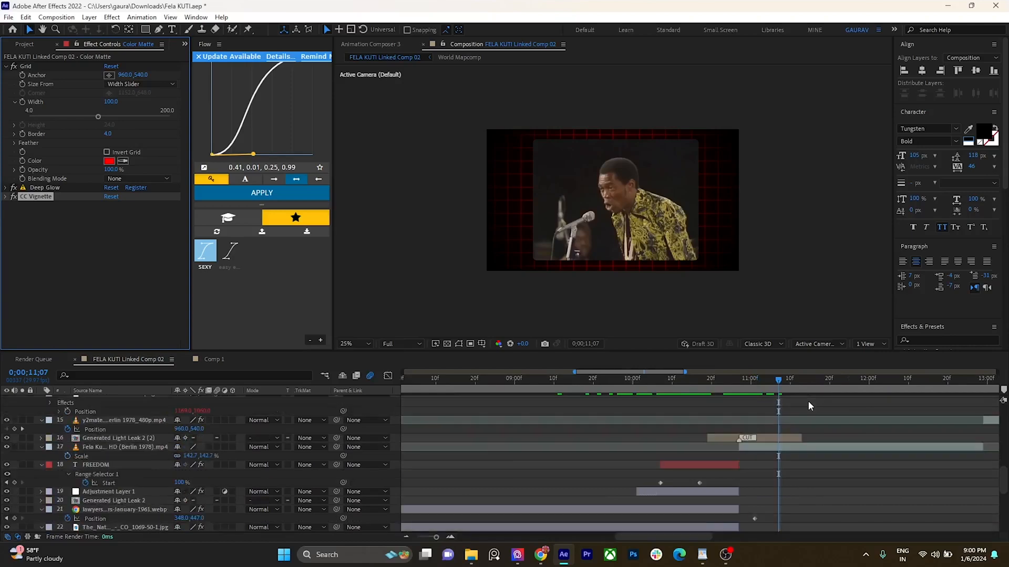
drag(797, 384, 820, 390)
scroll(809, 451, down, 6)
scroll(803, 432, up, 6)
scroll(798, 478, down, 3)
click(793, 450)
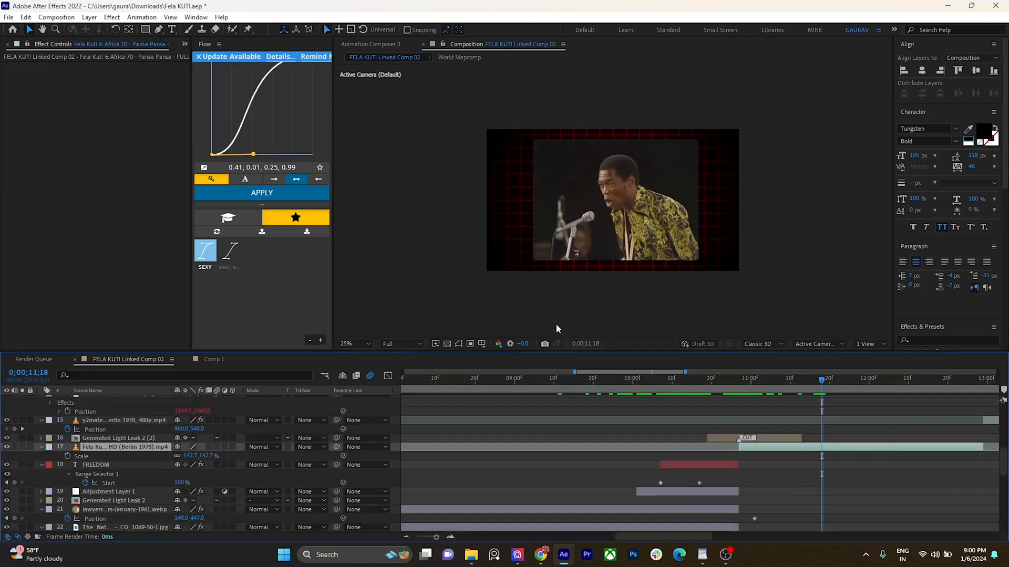
key(ctrl+shift+n)
key(m)
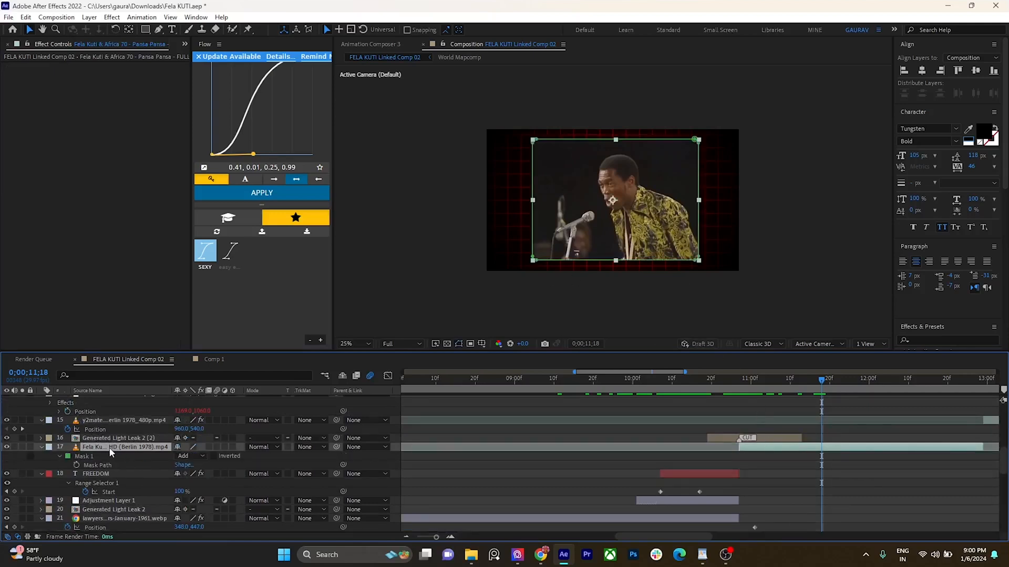
Step: Deselect layer 17, examine the clip's rounded mask corner at 100% magnification, and fit the whole composition in the viewer
click(530, 458)
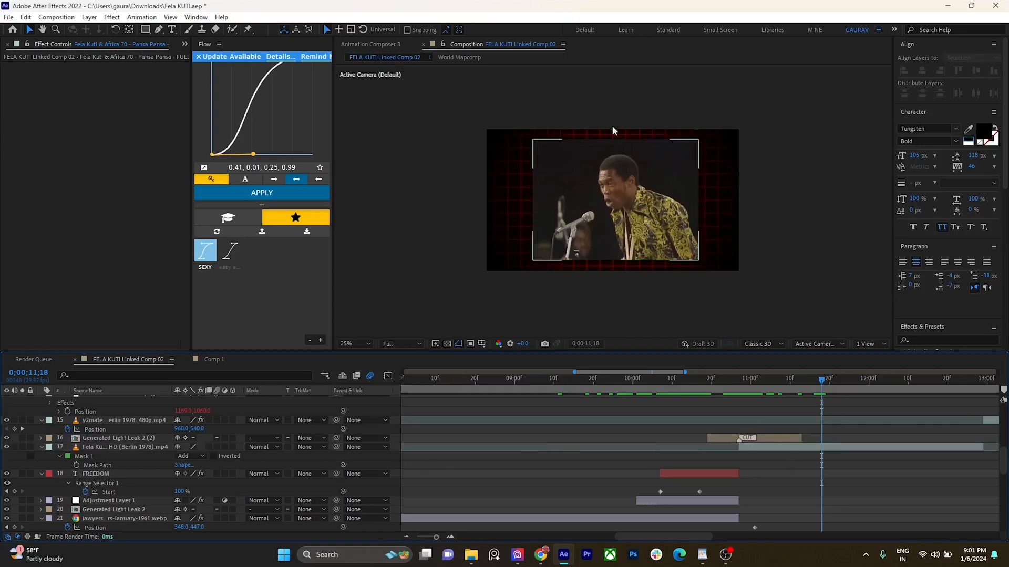
scroll(535, 166, up, 2)
drag(475, 129, 610, 304)
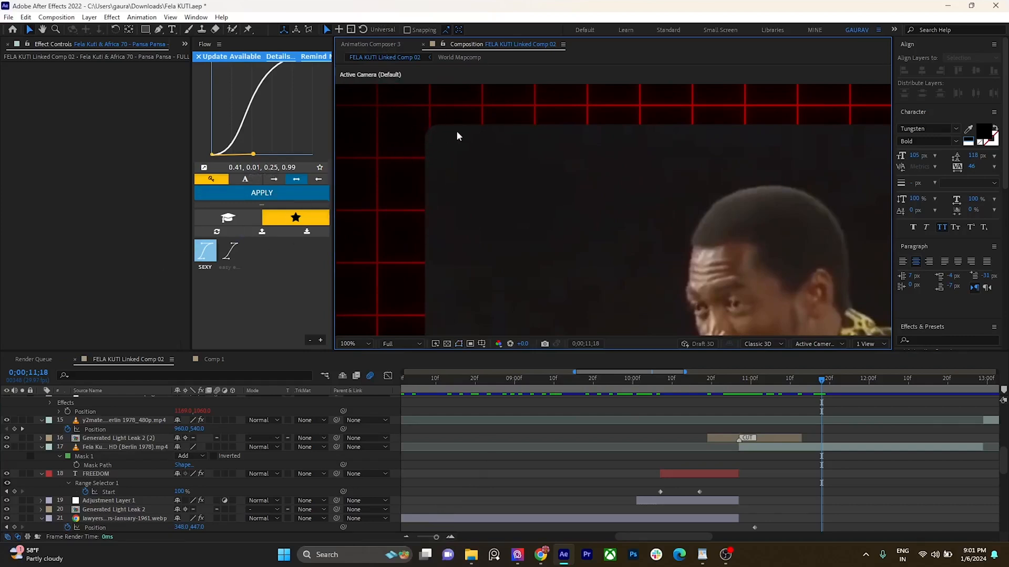
key(comma)
key(comma)
click(354, 344)
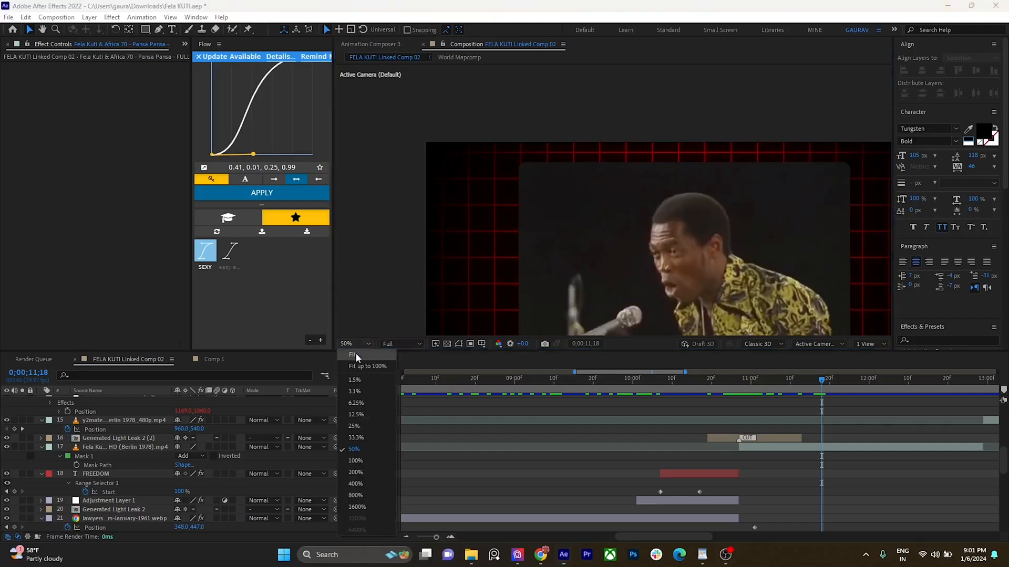
click(351, 368)
Step: Scrub to 0;00;15;16 to view the second concert clip on layer 15 and its Position keyframes
scroll(823, 392, down, 4)
drag(813, 384, 922, 383)
scroll(913, 426, right, 5)
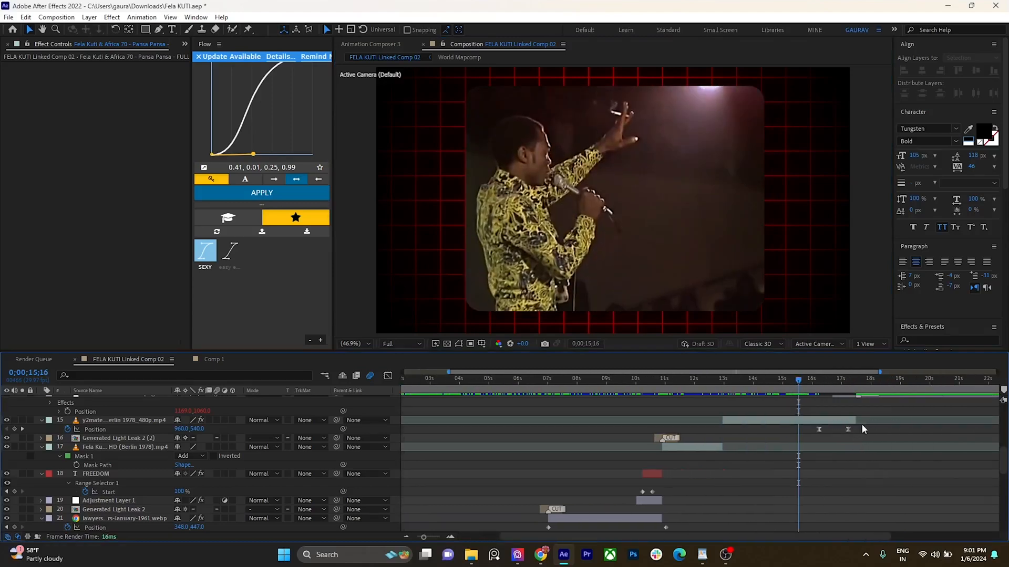
Step: Move the time to 0;00;16;26 and turn on the visibility of all hidden layers above layer 15
scroll(861, 424, up, 4)
drag(811, 390, 839, 389)
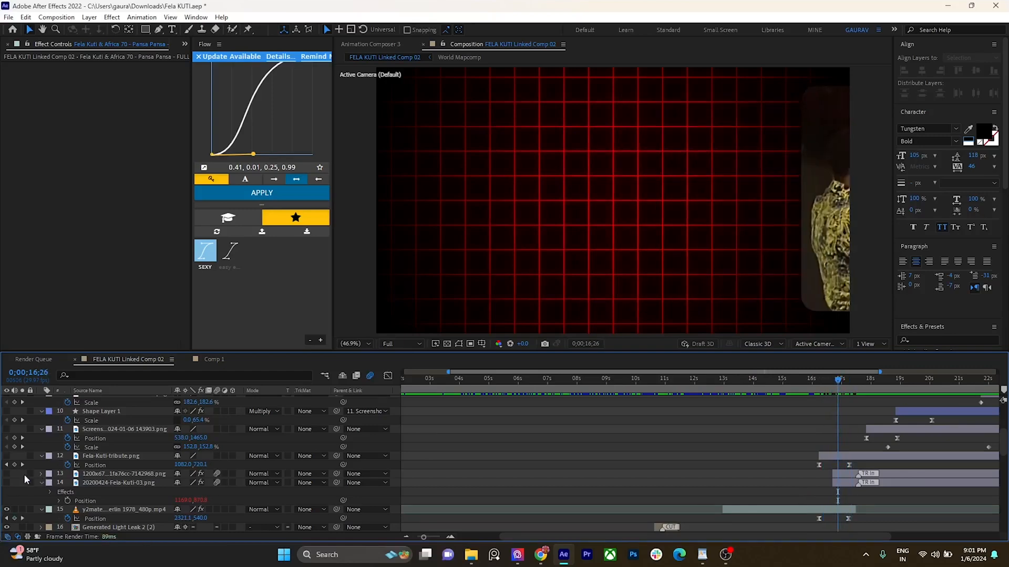
scroll(9, 400, up, 3)
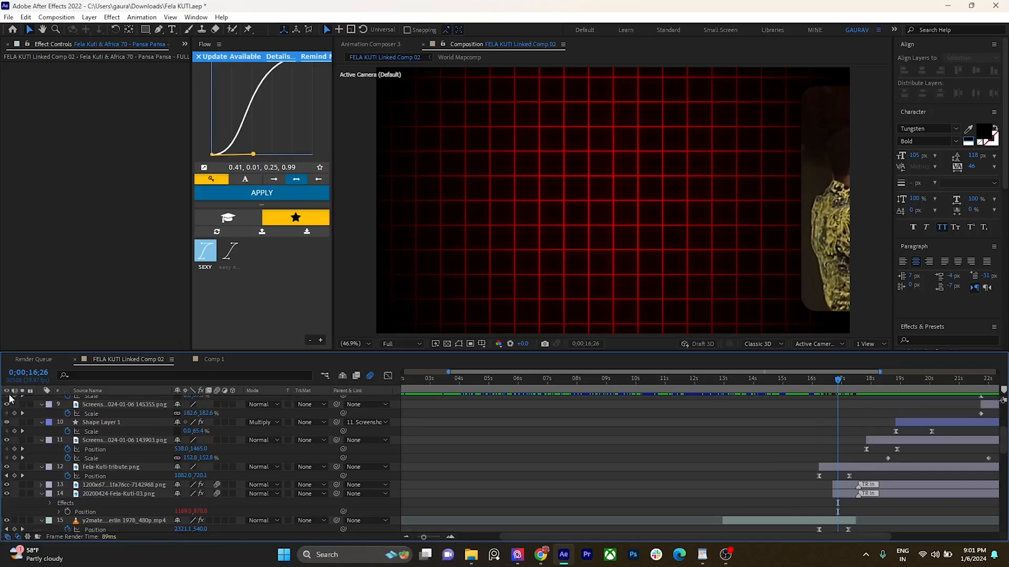
scroll(9, 399, up, 1)
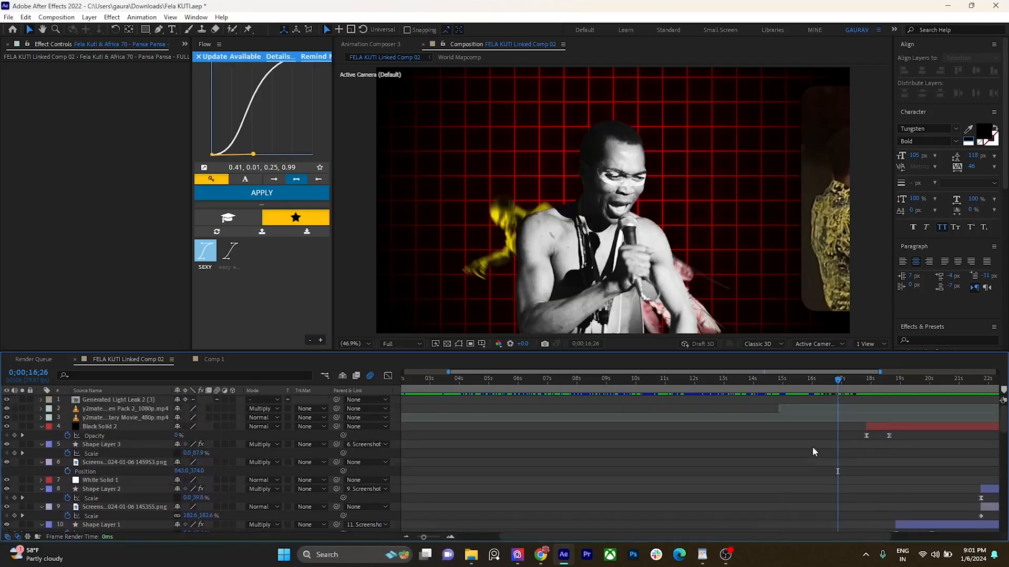
Step: Scrub from 0;00;16;15 to 0;00;16;27 to view the singer cutout rising, and select its layer 12, Fela-Kuti-tribute.png
scroll(813, 452, down, 5)
alt+scroll(824, 441, up, 2)
click(784, 383)
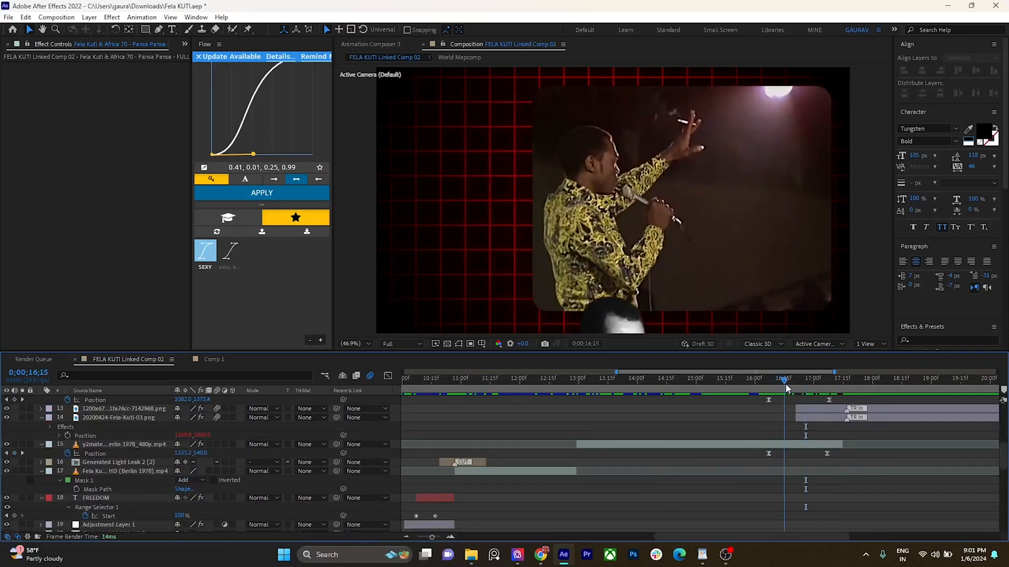
drag(787, 388, 793, 388)
scroll(565, 272, down, 2)
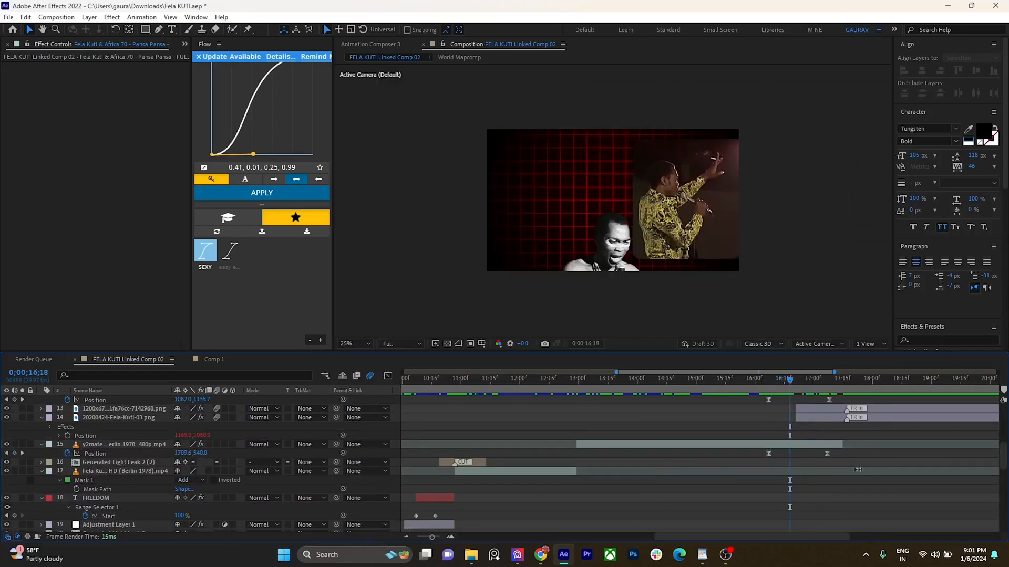
scroll(779, 417, up, 4)
click(795, 481)
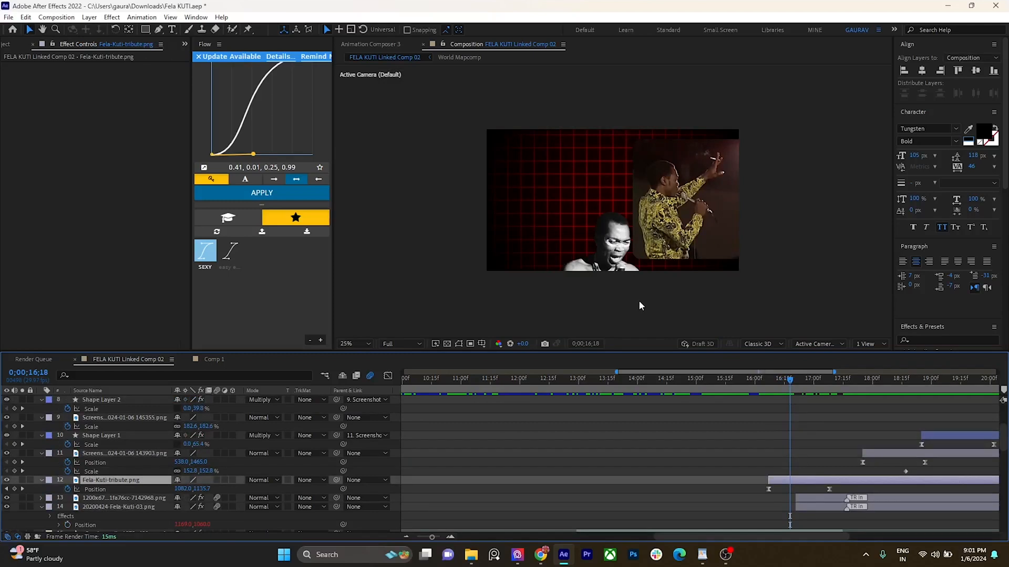
drag(792, 386, 804, 443)
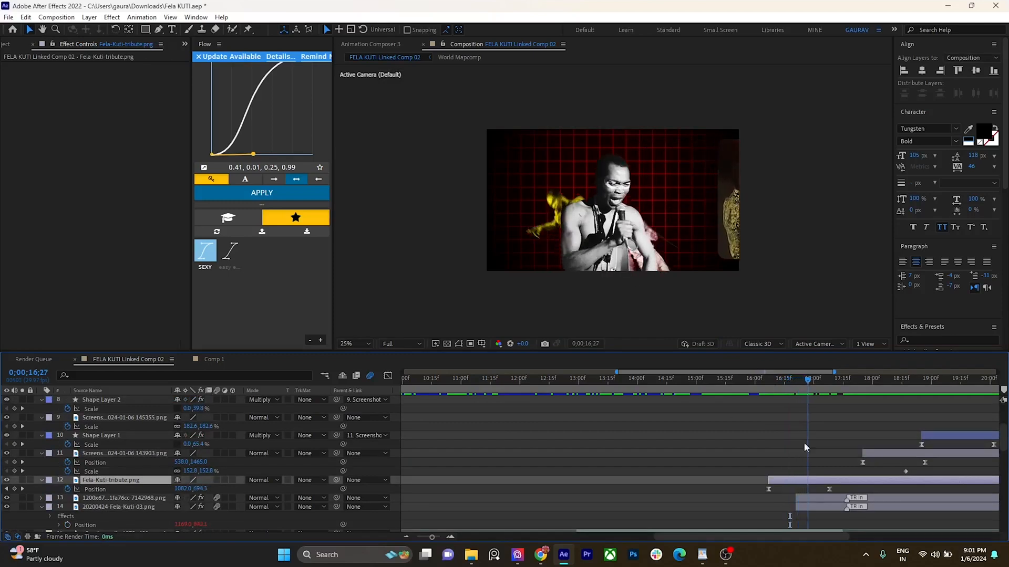
Step: Select the two side cutouts on layers 13 and 14 to inspect their Tint and AC IN effects, and deselect them
click(812, 507)
ctrl+click(814, 498)
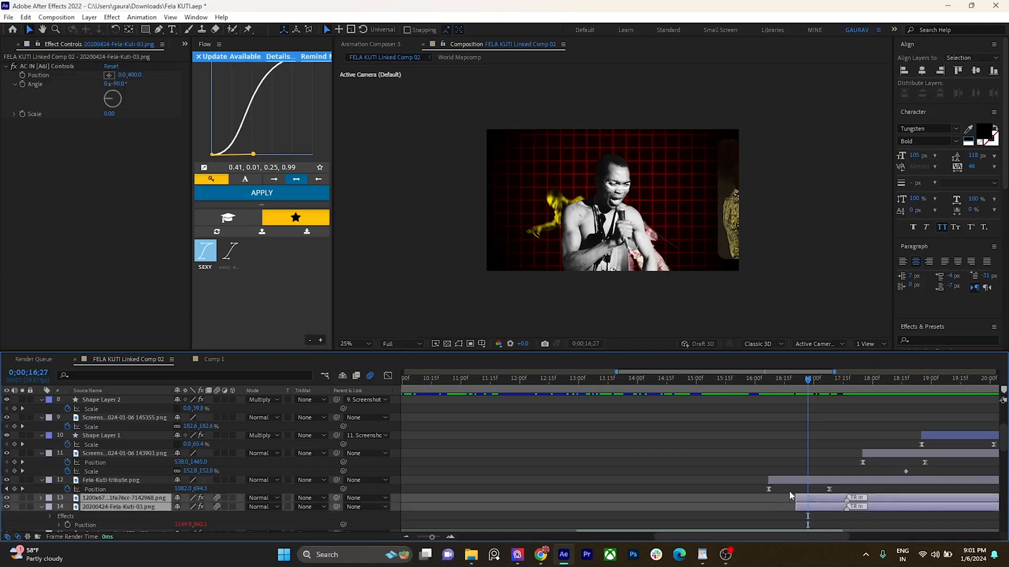
click(778, 496)
click(805, 496)
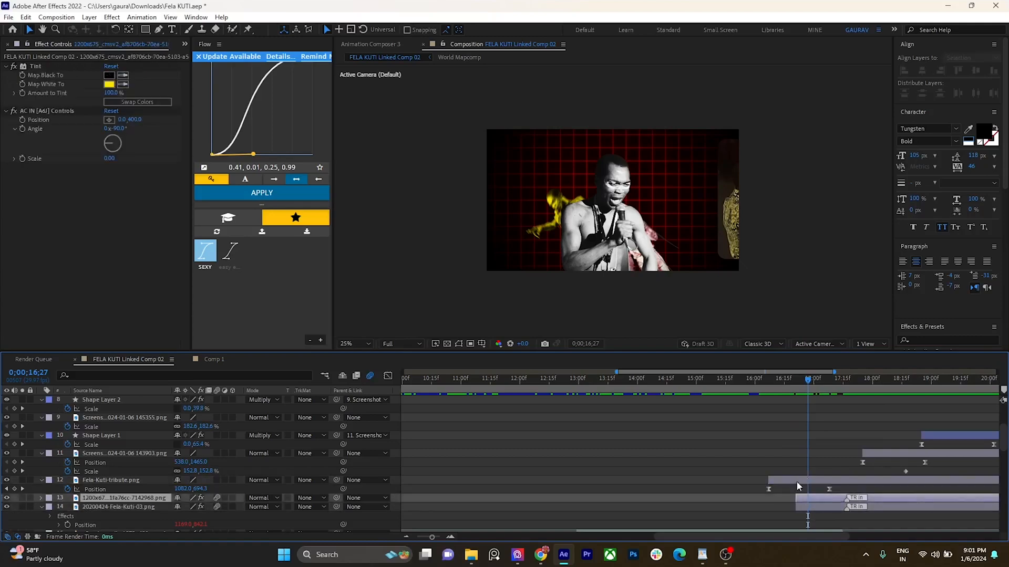
click(822, 508)
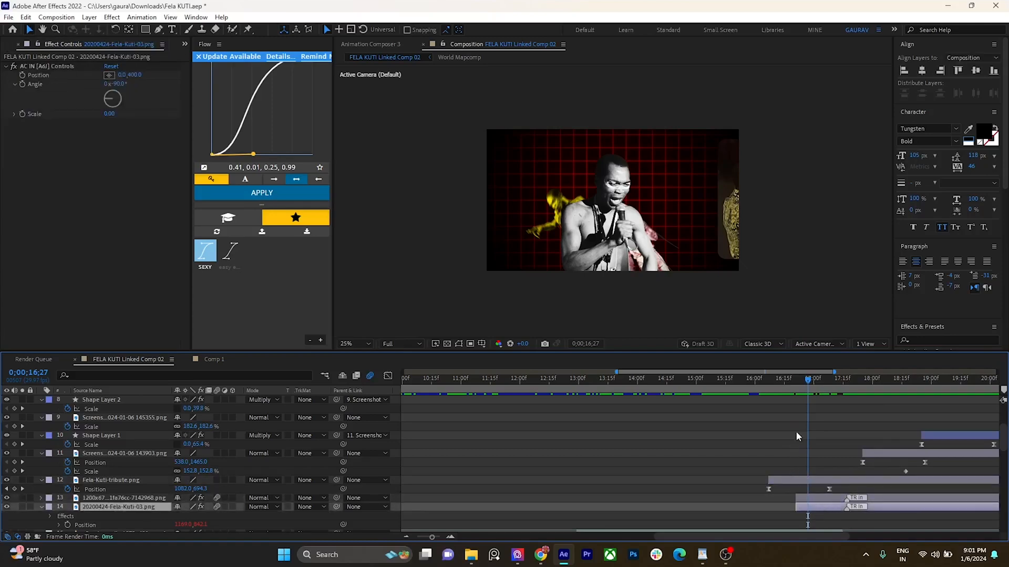
click(817, 424)
Step: Scrub through 0;00;17;16 to 0;00;17;25 to view the side cutouts' entrance animation
click(819, 384)
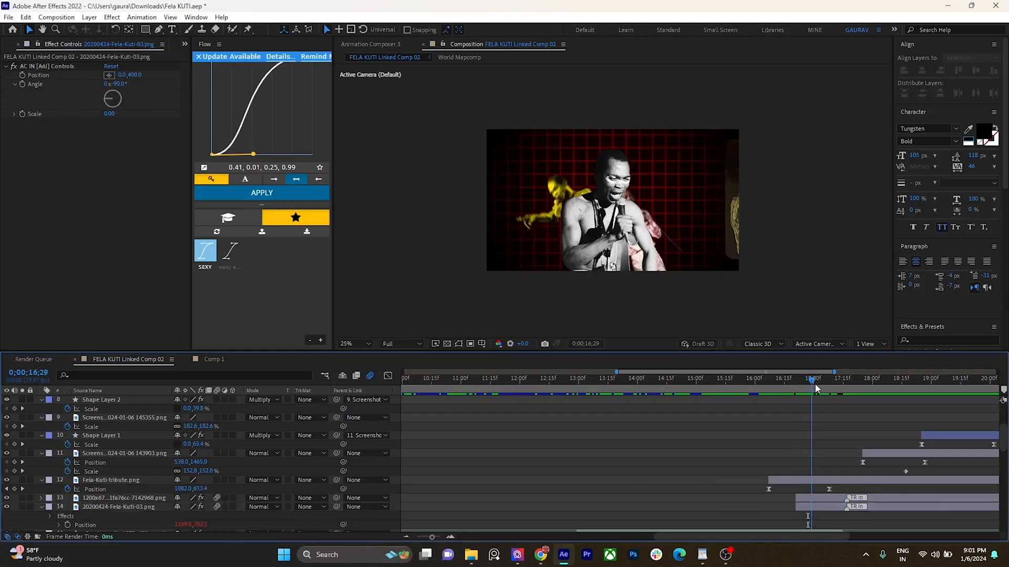
drag(825, 389, 846, 393)
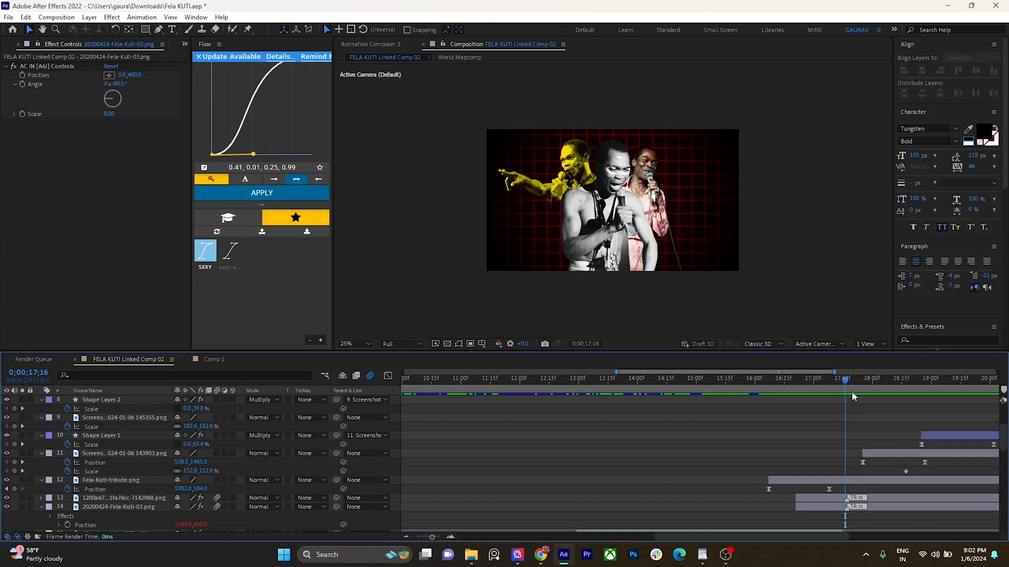
drag(845, 379, 863, 393)
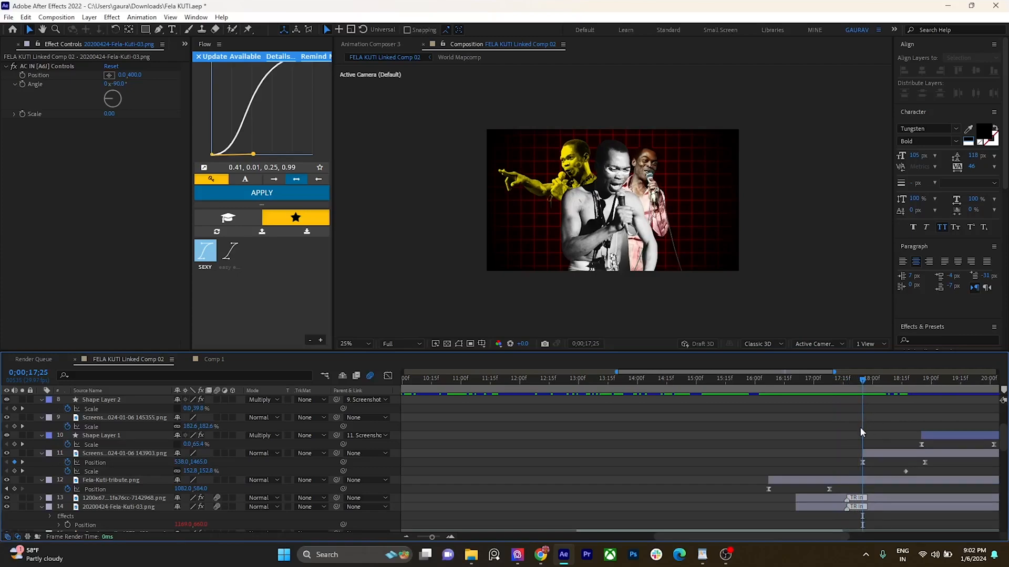
Step: Move the time to 0;00;18;18 to view the article scene and select its screenshot on layer 11
scroll(868, 409, down, 2)
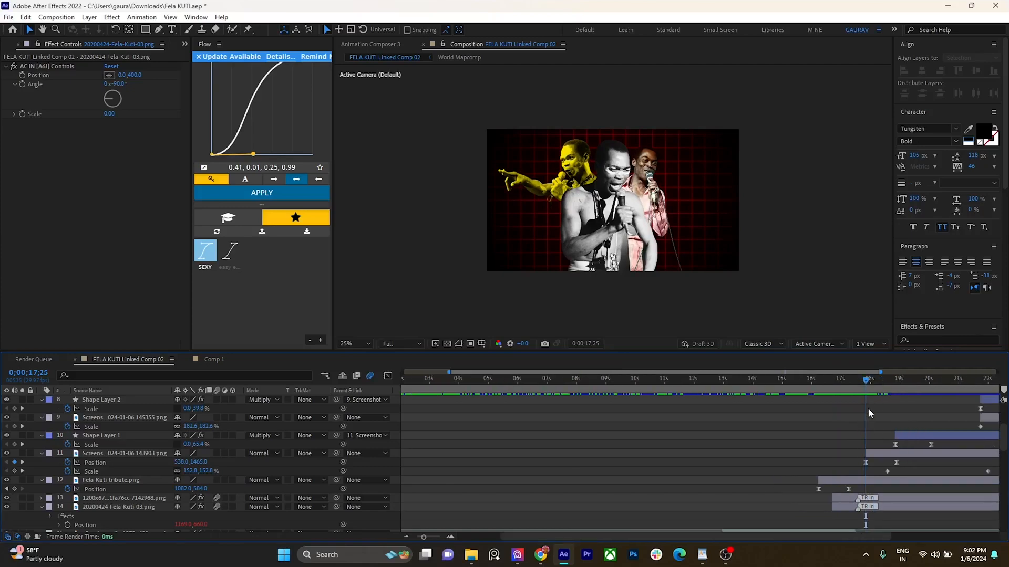
mouse_move(869, 389)
mouse_down()
mouse_move(896, 387)
mouse_move(886, 384)
mouse_up()
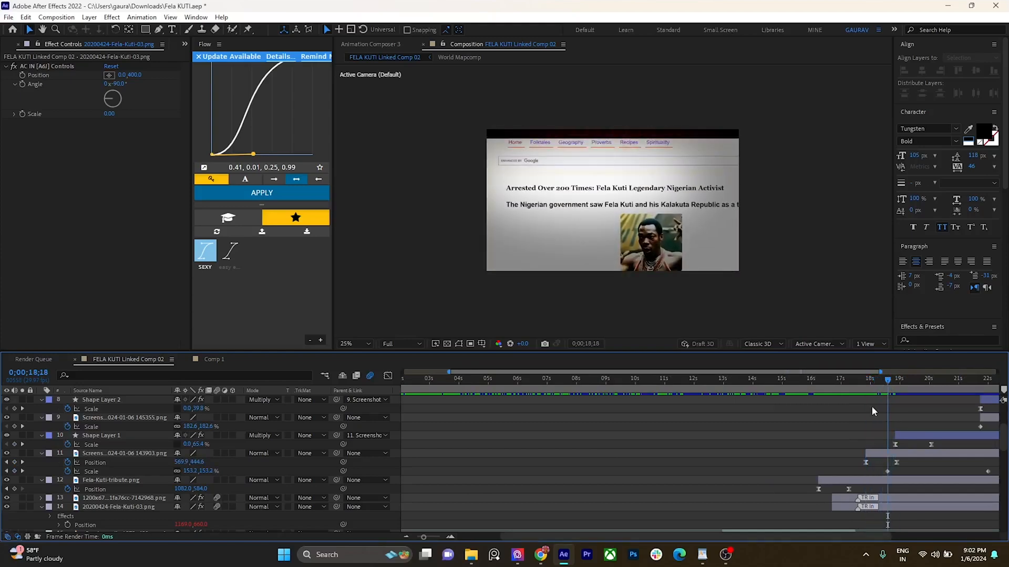
scroll(879, 414, up, 3)
scroll(878, 414, down, 1)
scroll(818, 447, down, 3)
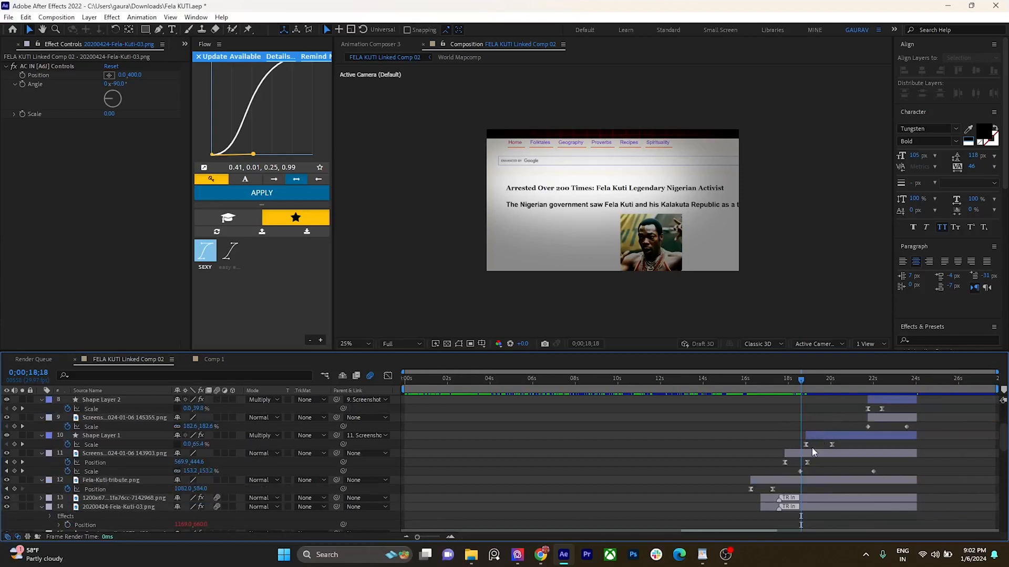
click(811, 454)
scroll(814, 451, up, 3)
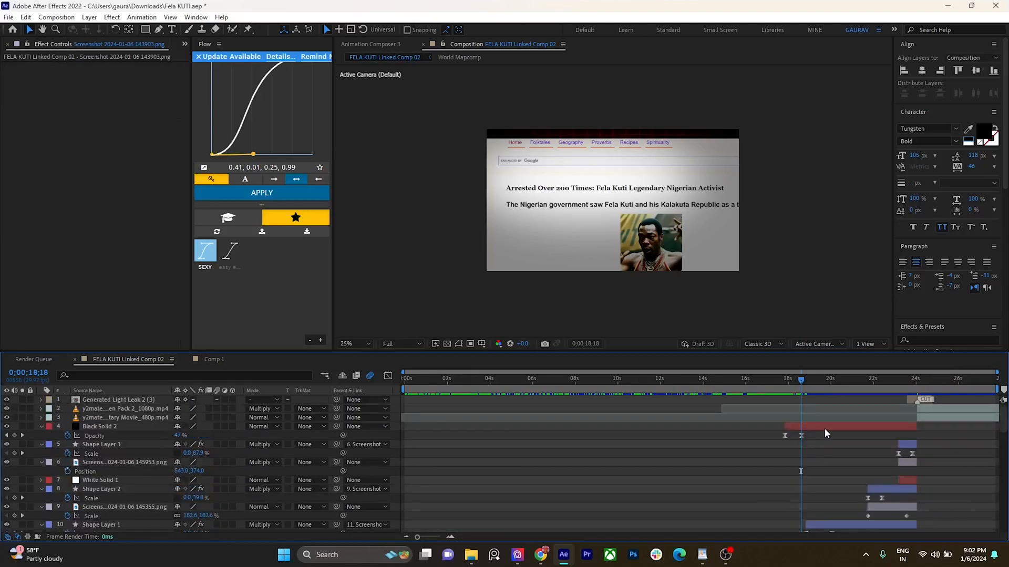
Step: Select Black Solid 2 on layer 4 and switch its visibility off and on to examine its effect
click(824, 428)
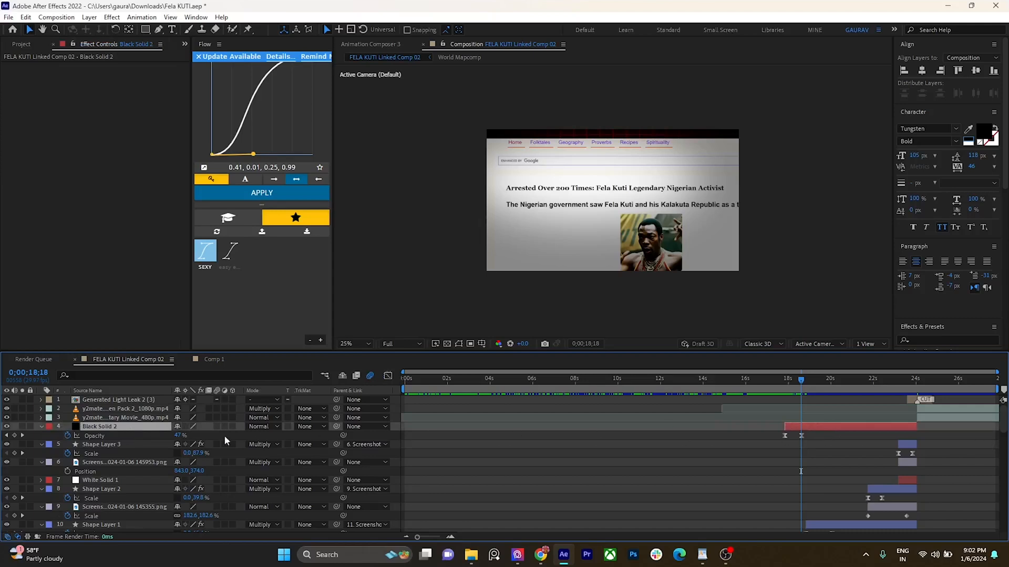
click(6, 426)
click(6, 427)
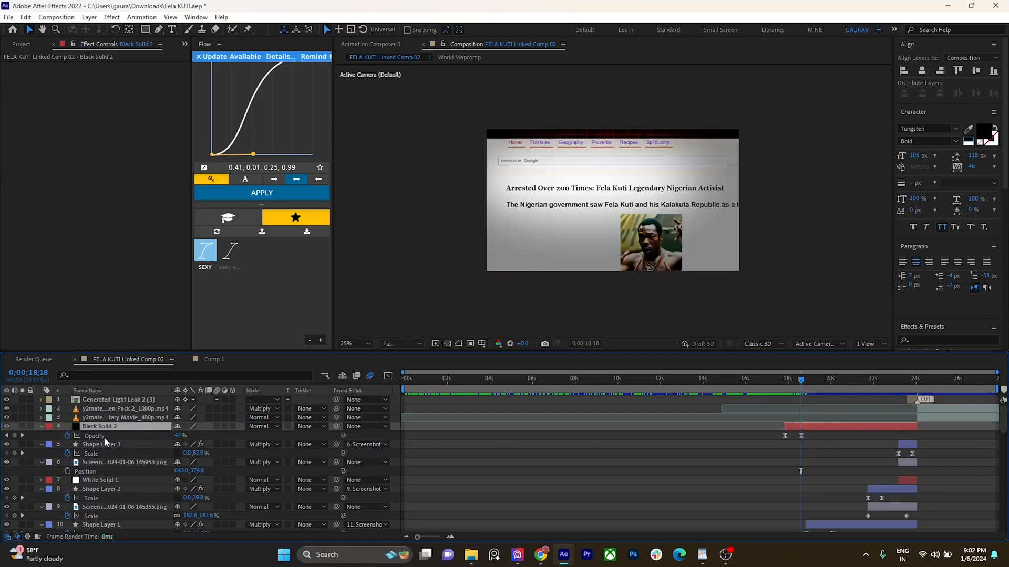
click(223, 427)
click(223, 427)
Step: Move the time to 0;00;19;05, compare the article with Black Solid 2 hidden and shown, and deselect the layer
drag(790, 389, 813, 389)
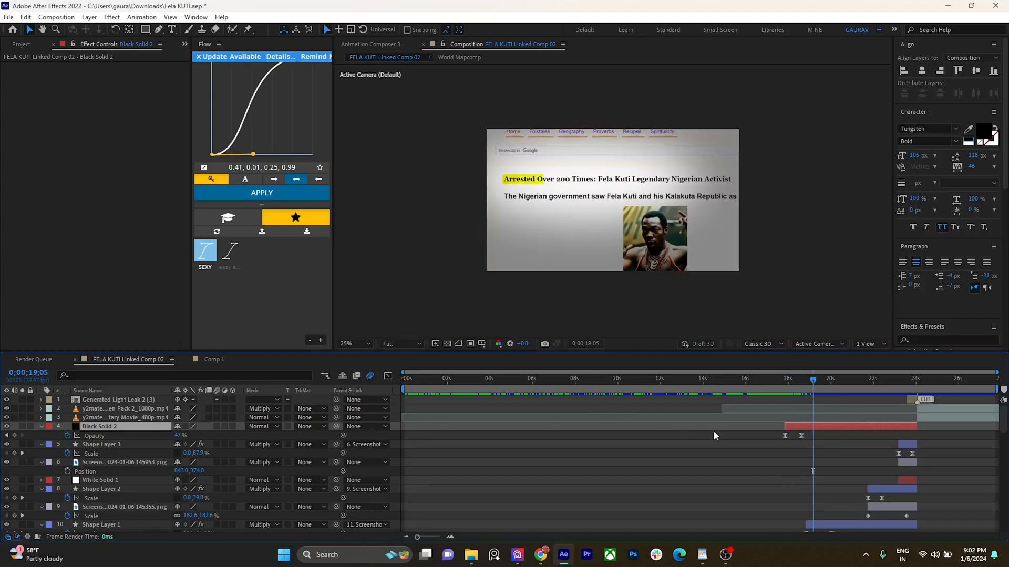
click(6, 426)
click(7, 427)
click(7, 426)
click(7, 427)
click(6, 427)
click(6, 426)
click(802, 442)
Step: Reveal the mask of Black Solid 2 and set its mask mode to None
click(88, 426)
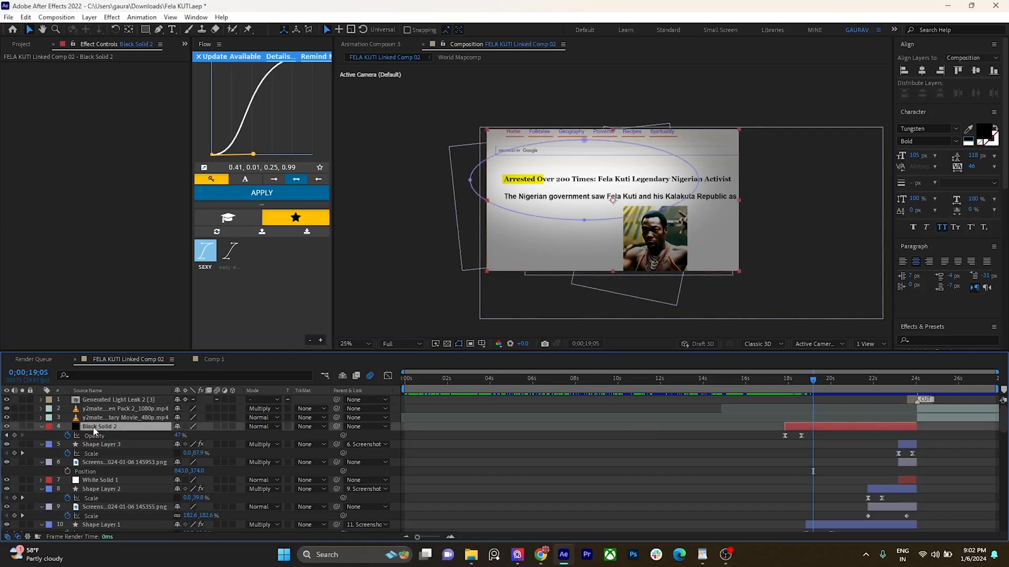
key(m)
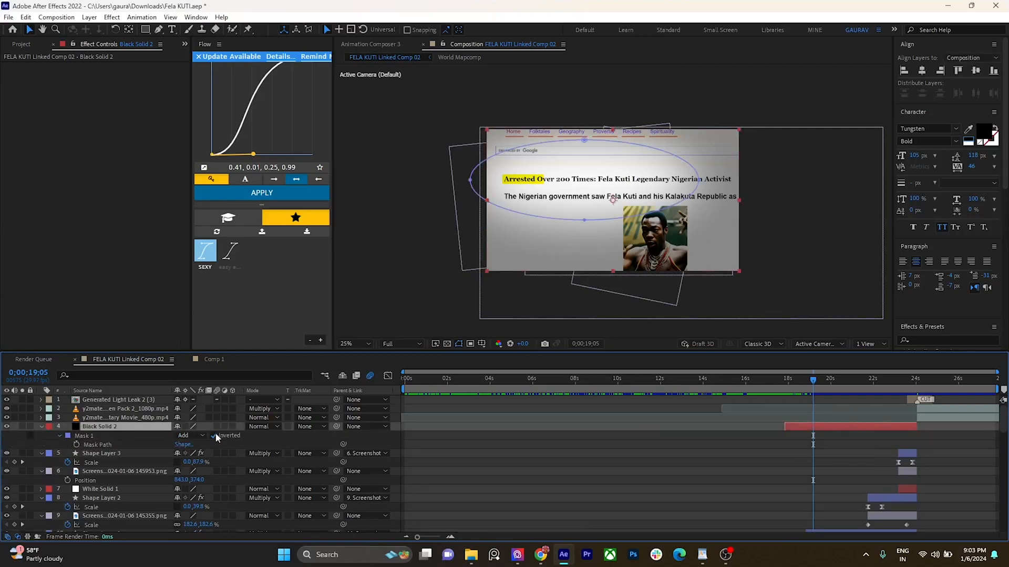
click(185, 436)
click(216, 446)
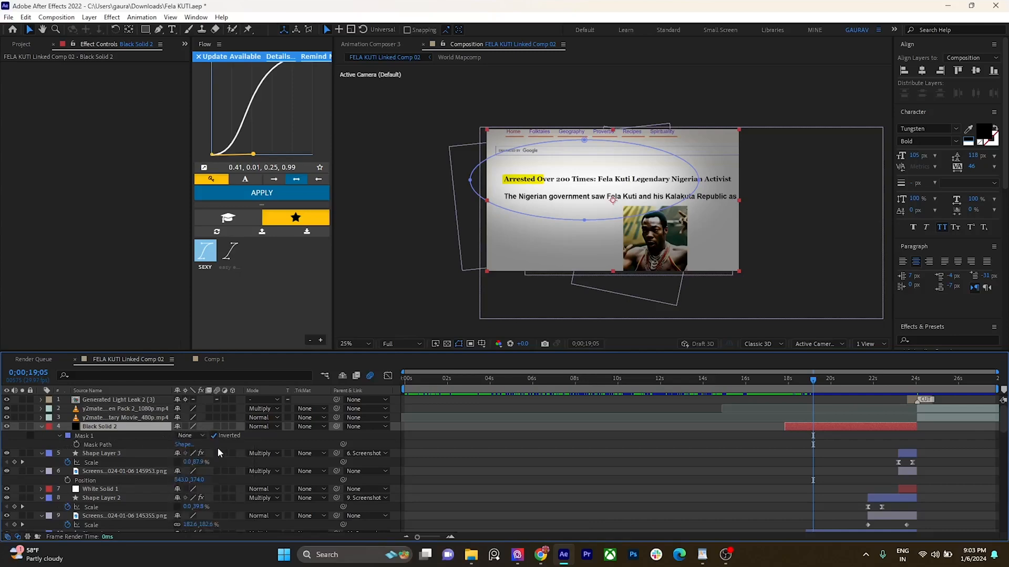
Step: Compare the article with the unmasked Black Solid 2 hidden and shown, and set its mask mode back to Add
click(7, 427)
click(7, 427)
click(7, 426)
click(7, 427)
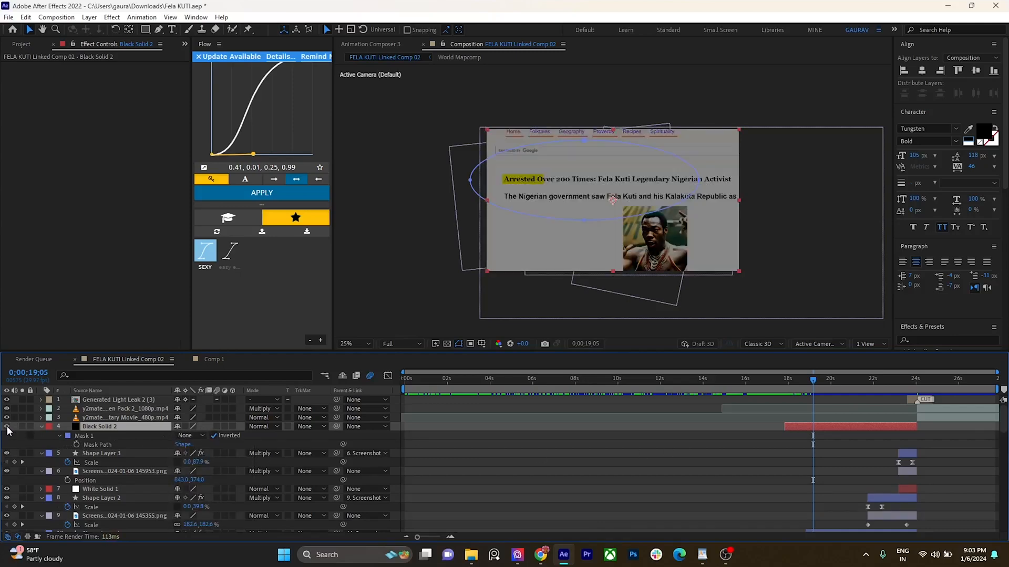
click(7, 426)
click(7, 427)
click(201, 436)
click(216, 458)
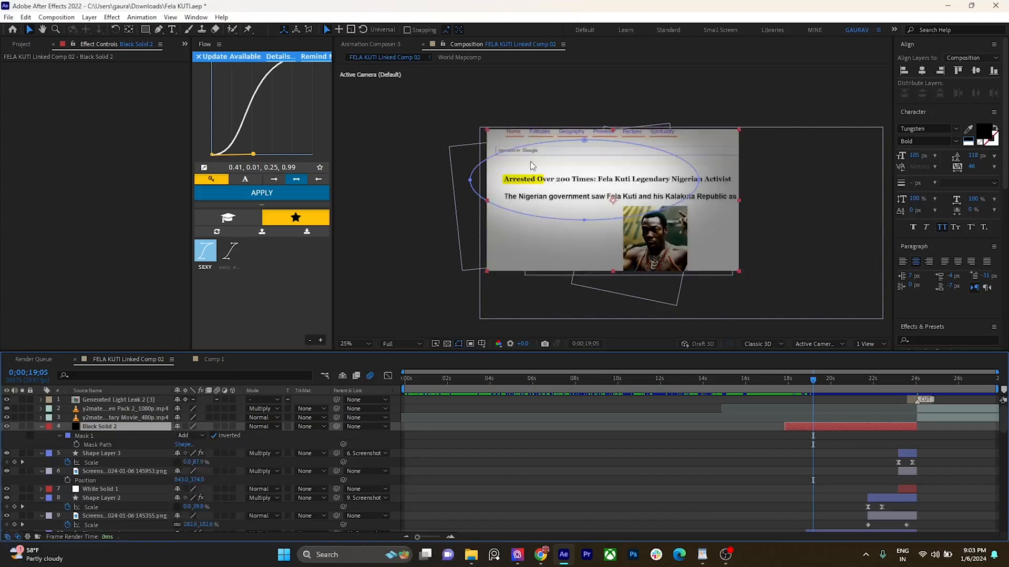
Step: View the composition at 50% and select the yellow headline highlight, Shape Layer 1, to inspect its Roughen Edges effect
key(period)
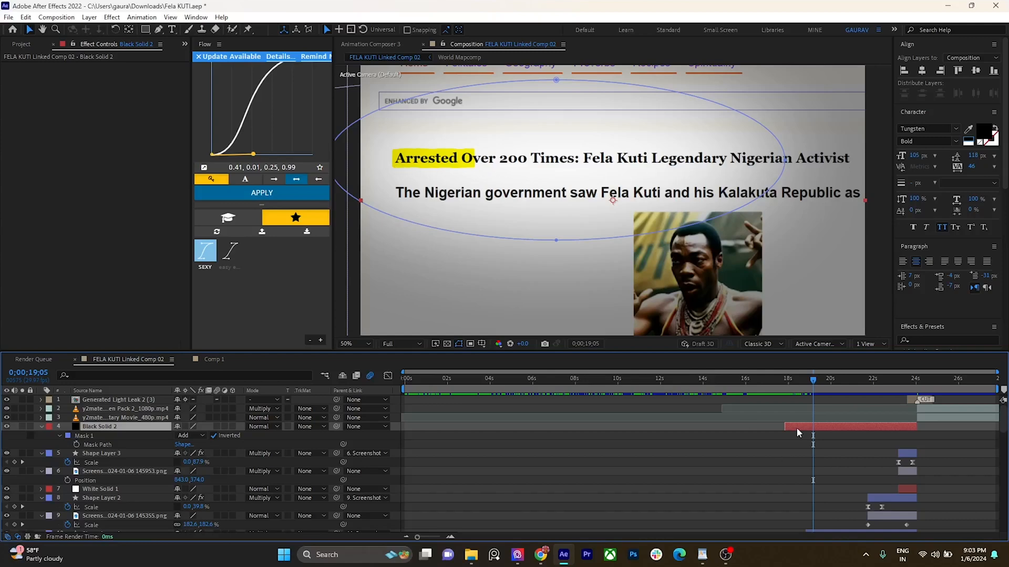
scroll(797, 430, down, 4)
click(818, 444)
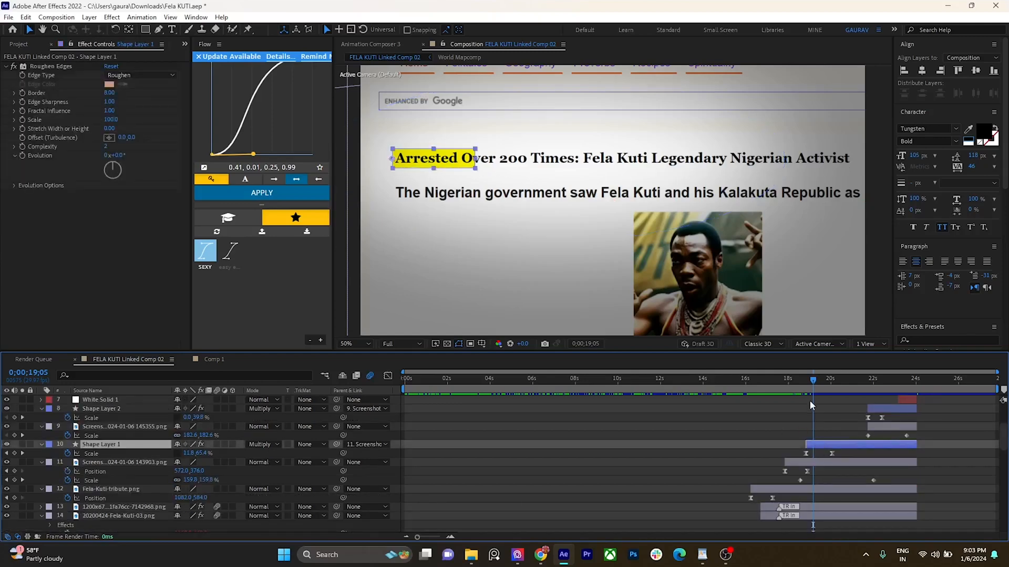
Step: Move the time to 0;00;18;20, examine the Scale keyframes of the article screenshot on layer 11, and deselect the layer
mouse_move(814, 387)
mouse_down()
mouse_move(838, 386)
mouse_move(784, 388)
mouse_move(875, 385)
mouse_move(785, 388)
mouse_move(801, 388)
mouse_up()
click(802, 463)
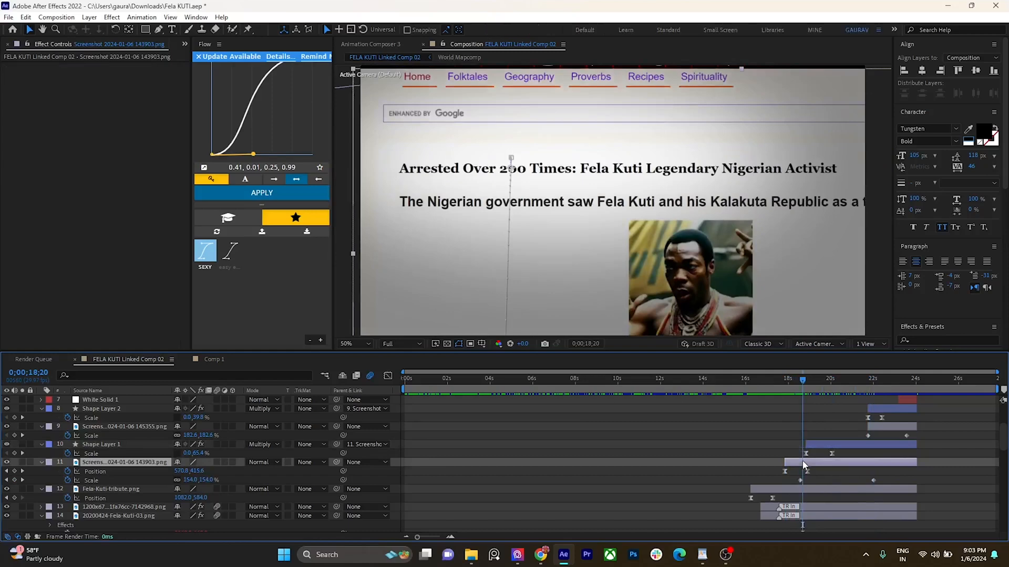
key(u)
key(u)
drag(793, 480, 903, 483)
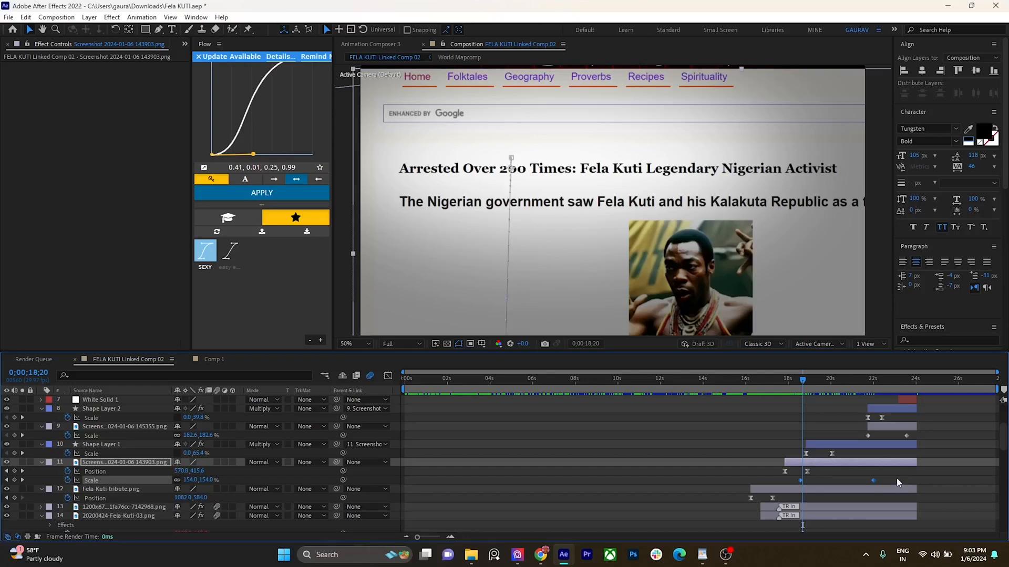
click(798, 418)
Step: At 0;00;20;00, draw a filled rectangle on a new shape layer over most of the article's second text line
drag(822, 380, 831, 385)
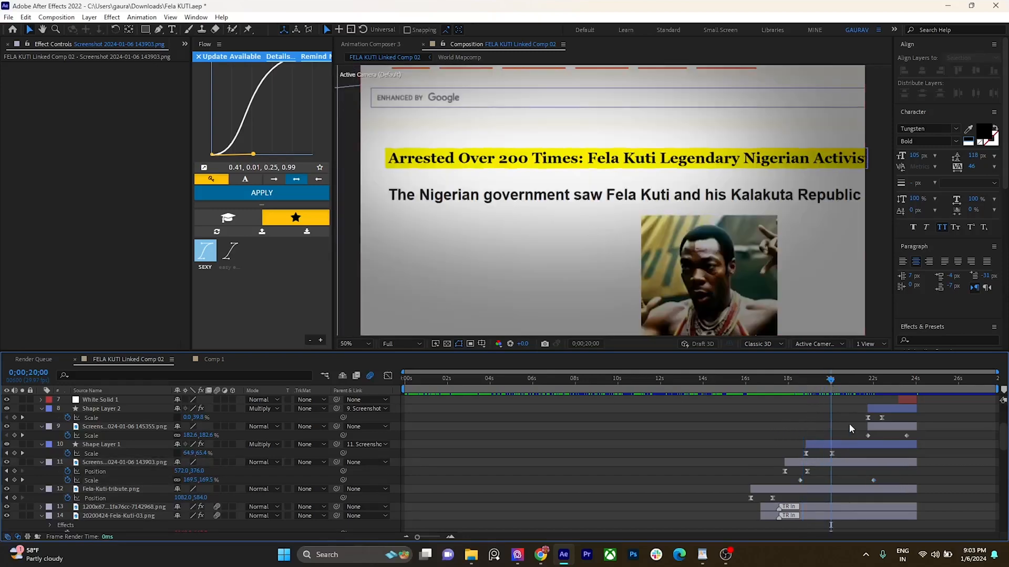
click(843, 443)
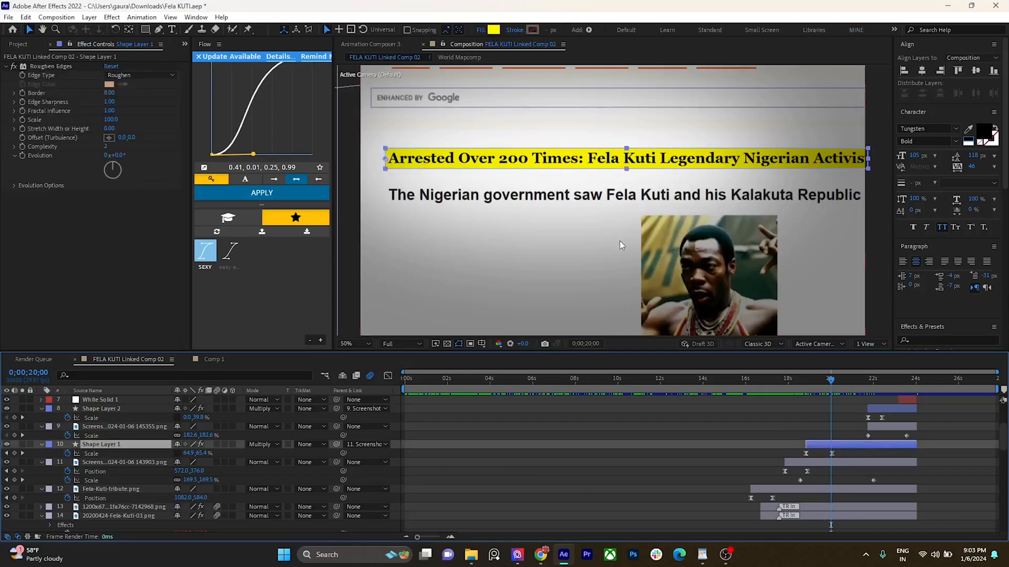
click(147, 30)
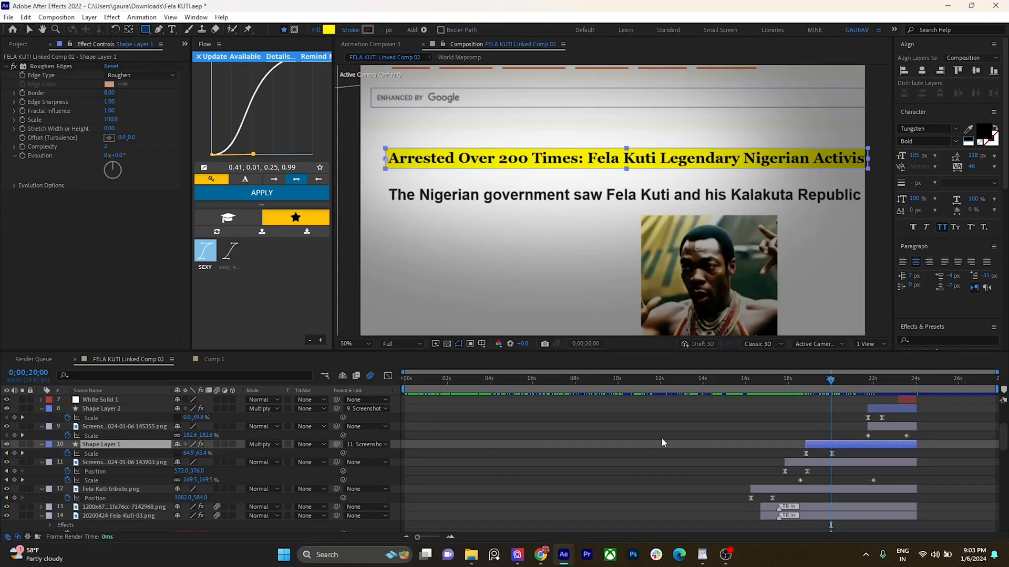
click(814, 420)
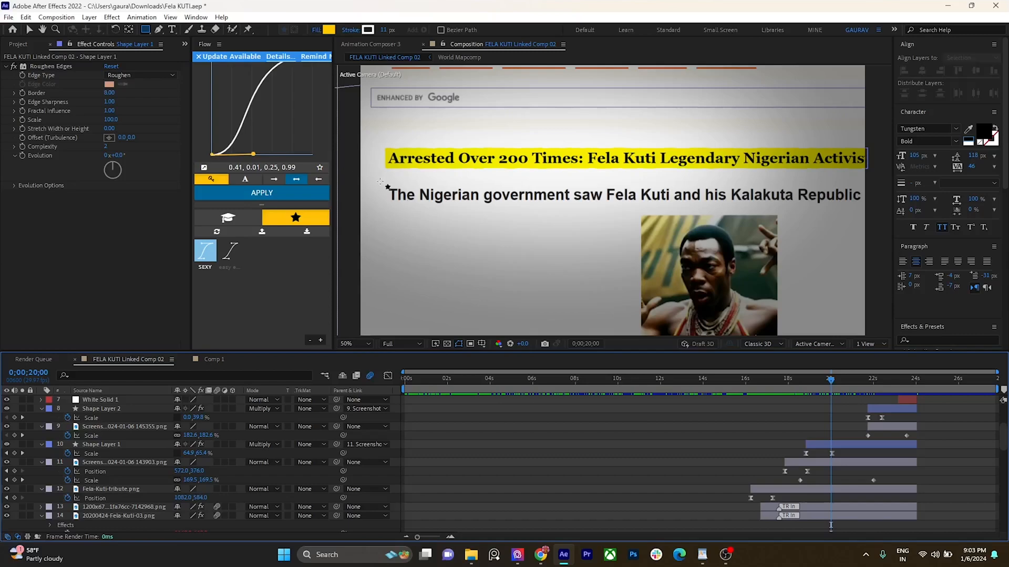
drag(386, 184, 795, 202)
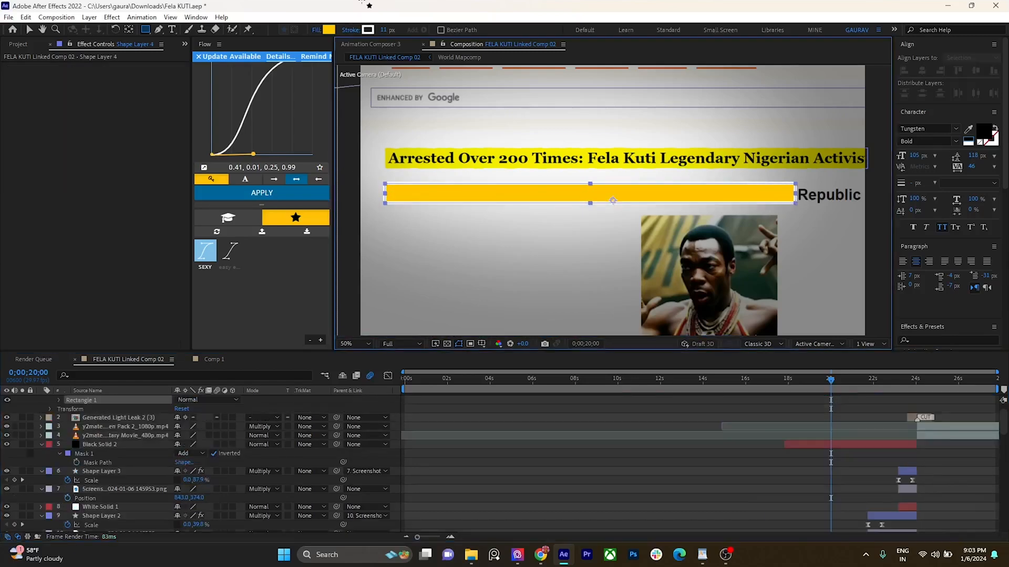
Step: Set the new rectangle's stroke to None
click(344, 30)
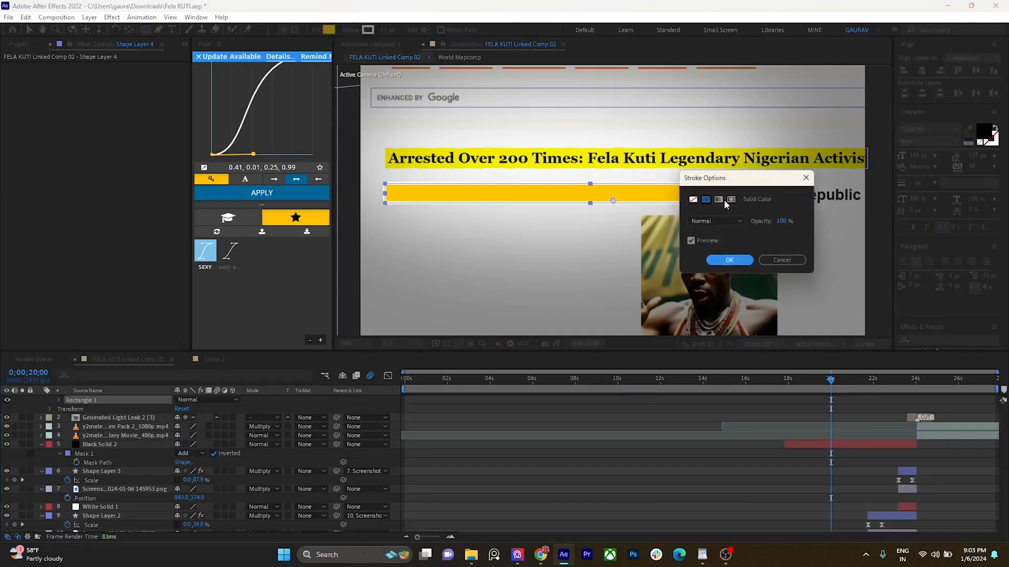
click(693, 200)
click(729, 260)
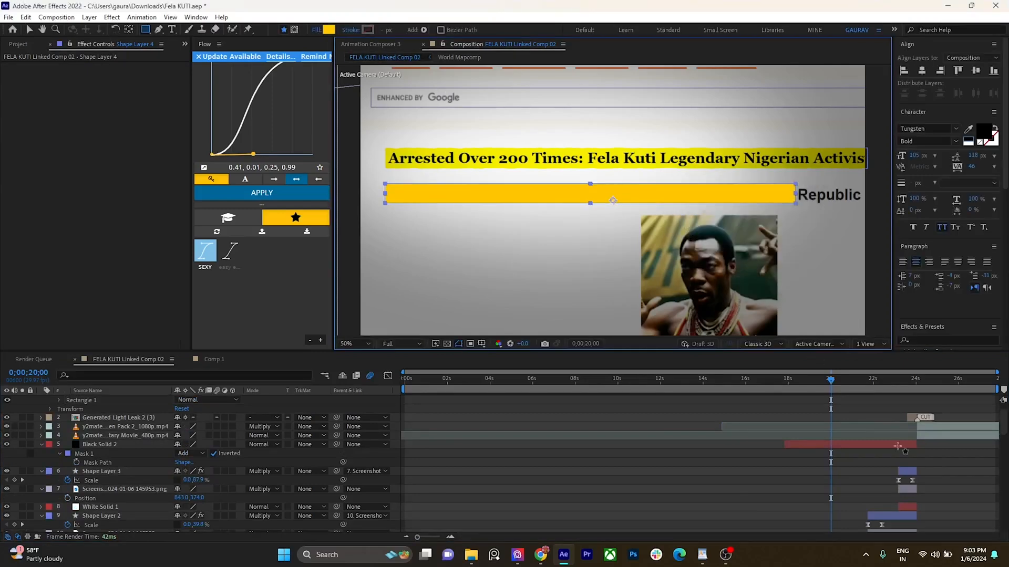
Step: Set the blending mode of Shape Layer 4 to Multiply
scroll(819, 473, up, 2)
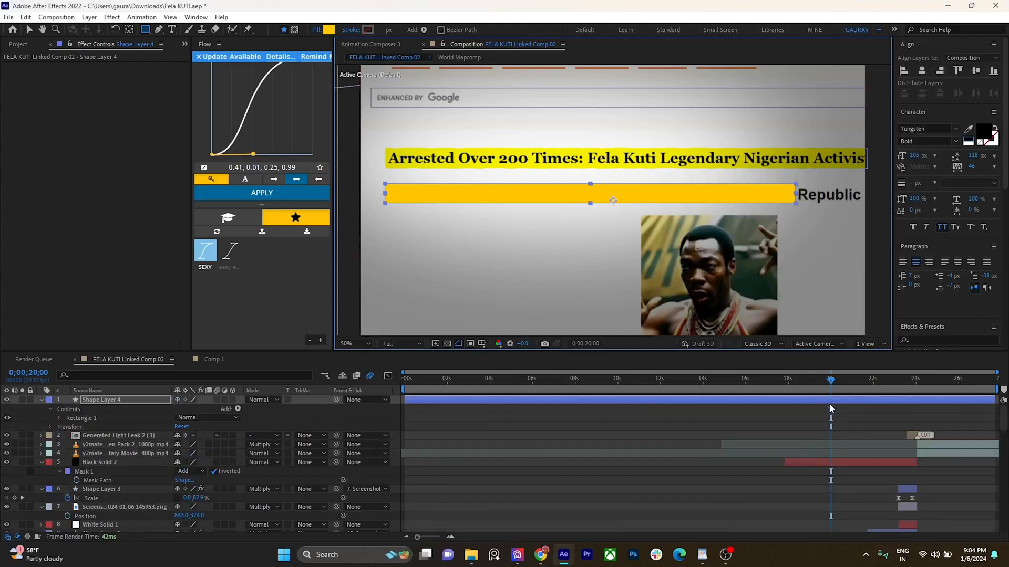
click(258, 400)
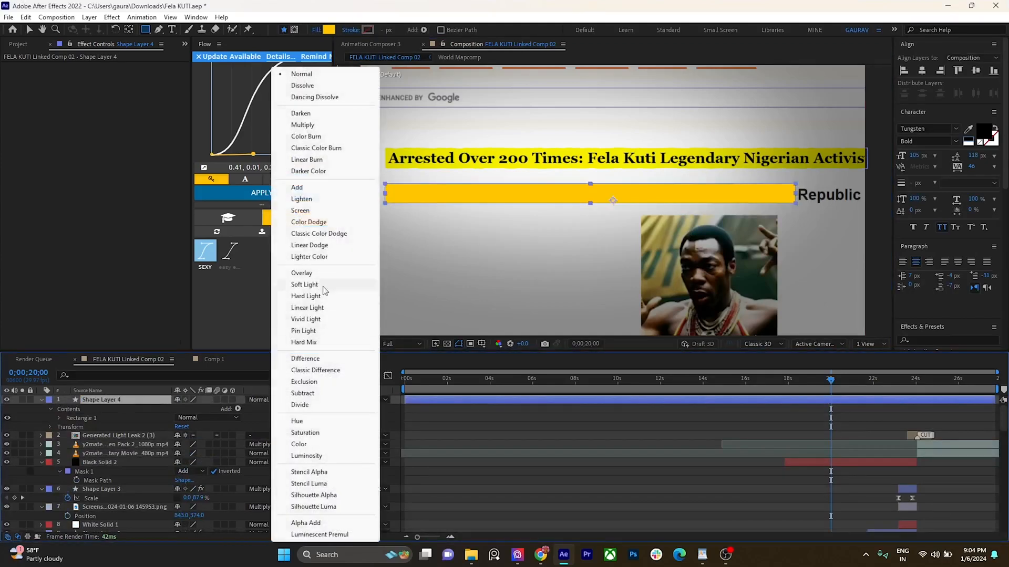
click(314, 125)
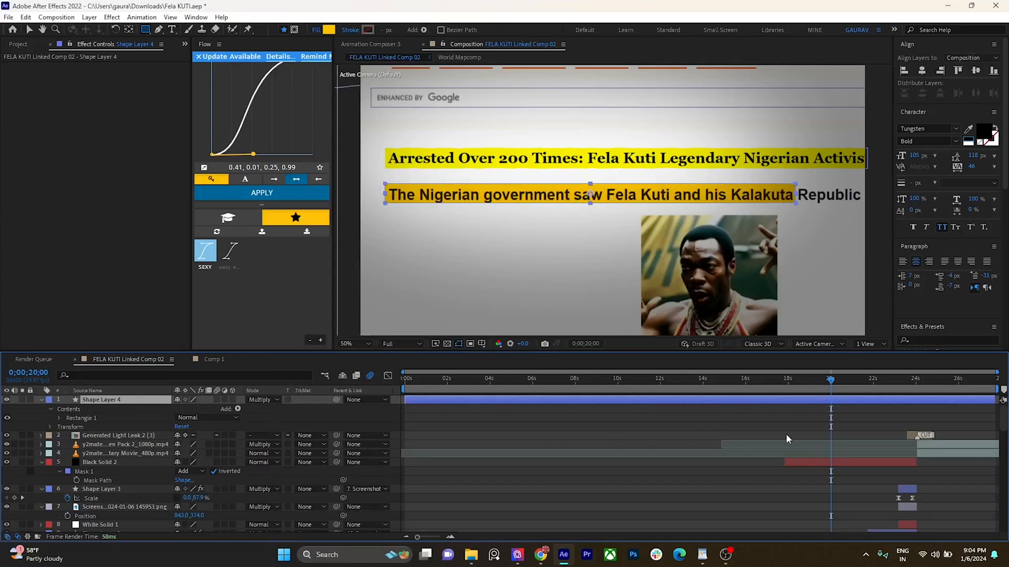
key(Return)
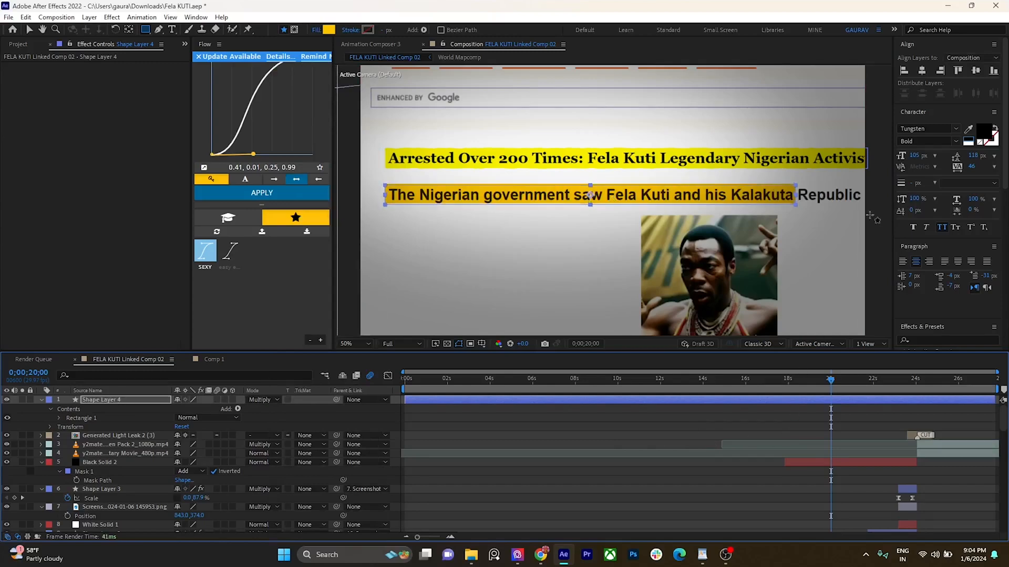
Step: Change the fill colour of the Shape Layer 4 rectangle to yellow FFEA00 and deselect the layer
click(328, 30)
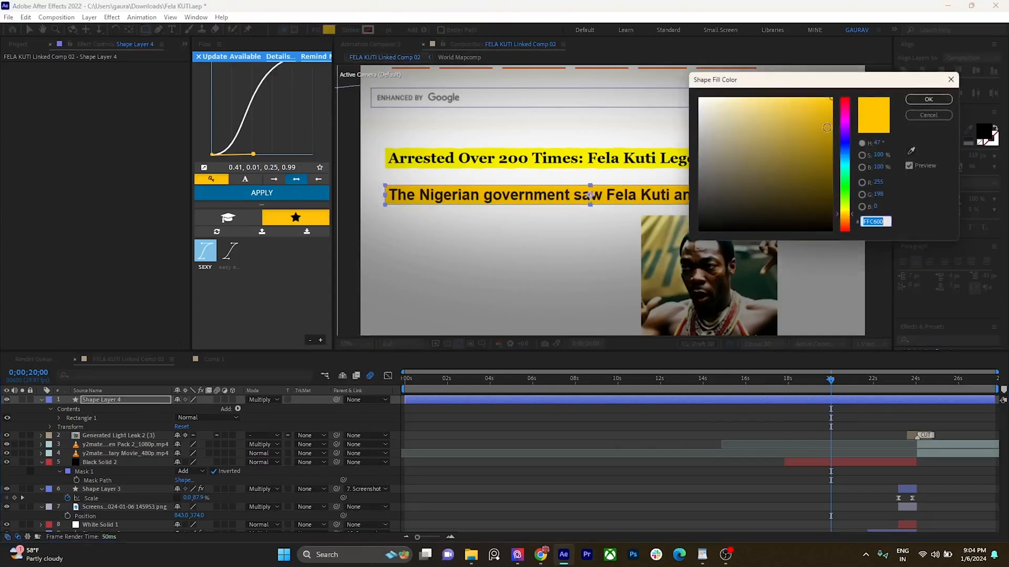
drag(877, 143, 890, 144)
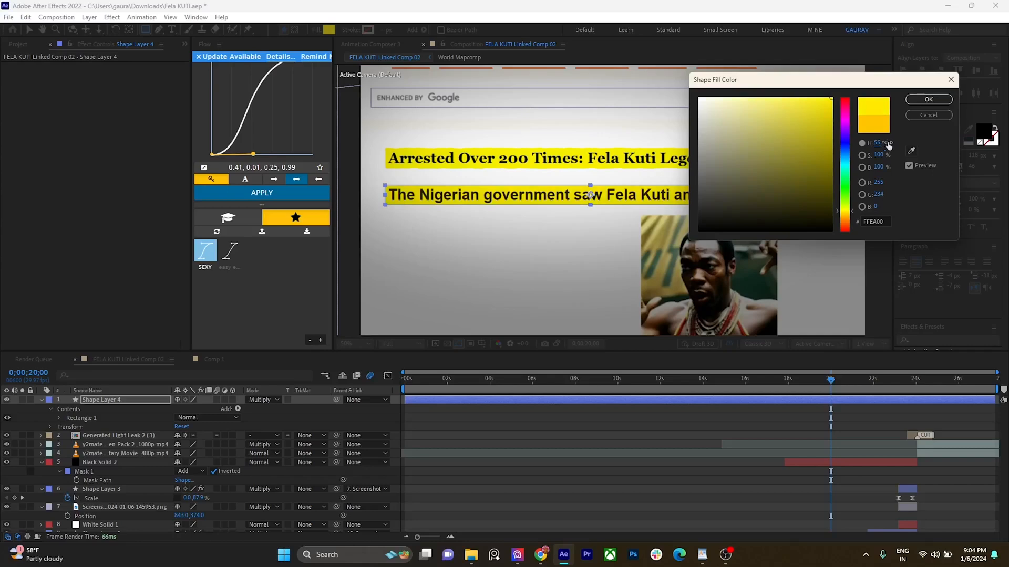
click(925, 100)
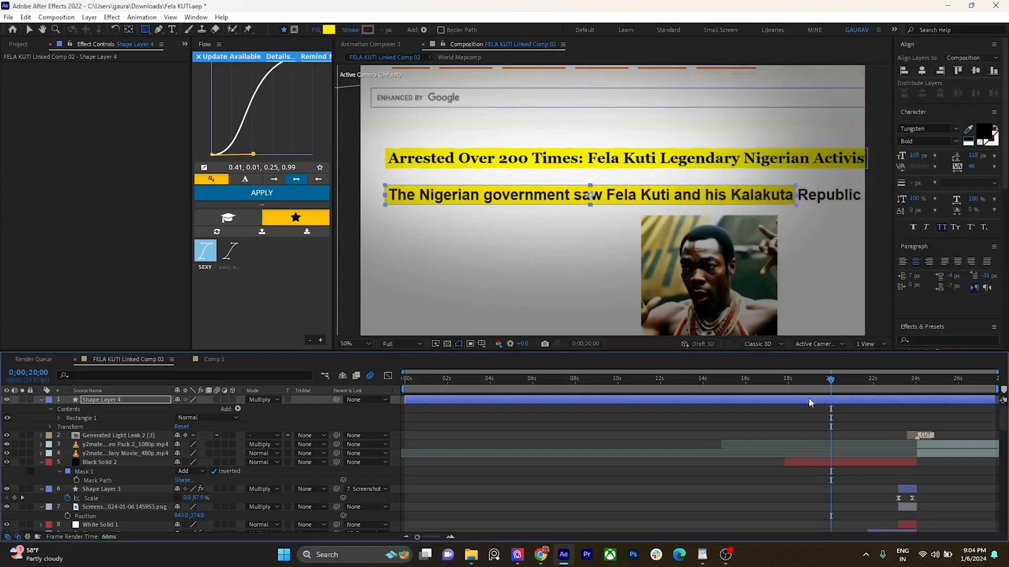
click(798, 428)
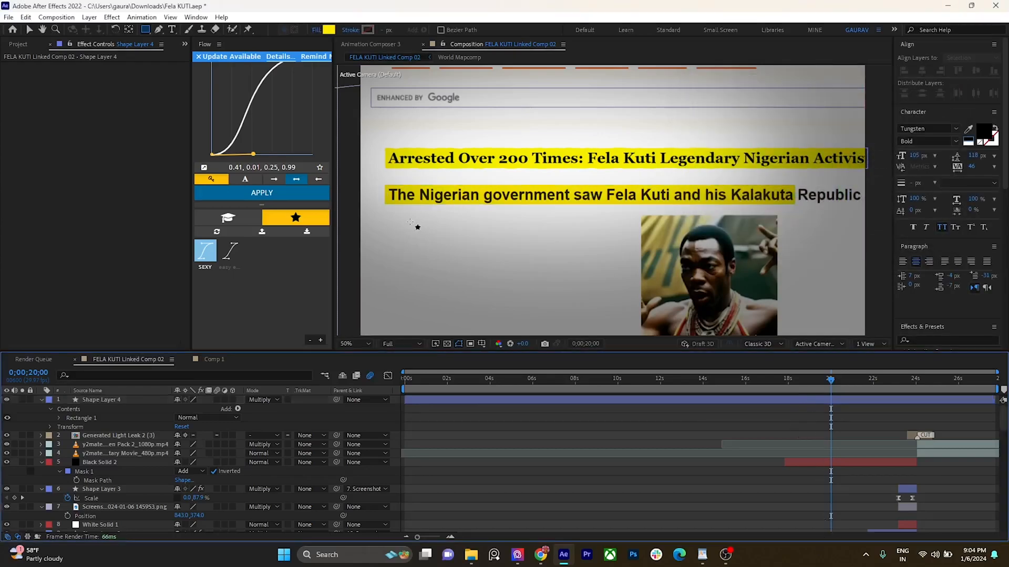
Step: Inspect the new highlight's straight edges up close and apply the Roughen Edges effect to Shape Layer 4
scroll(388, 199, up, 4)
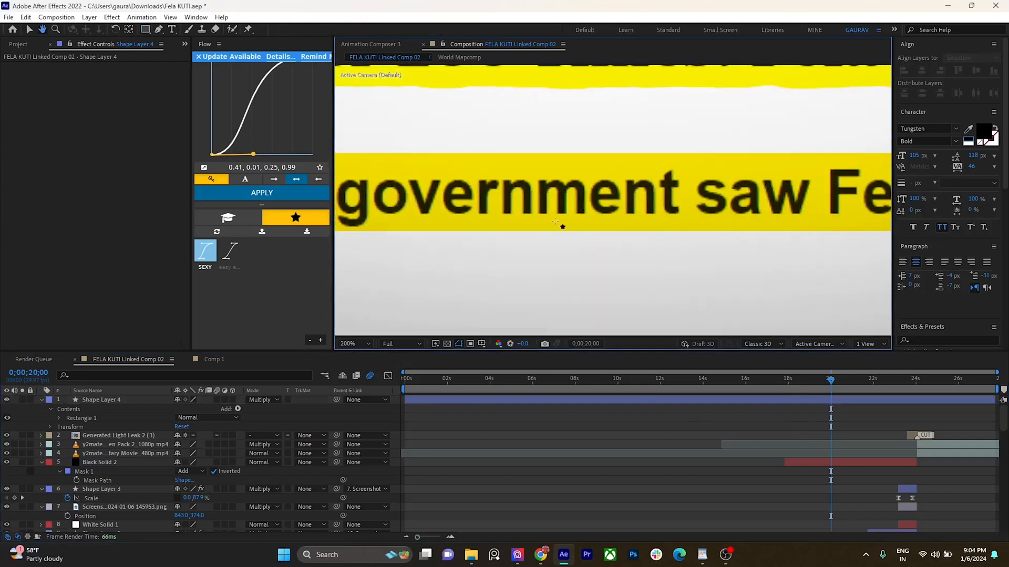
scroll(614, 207, down, 2)
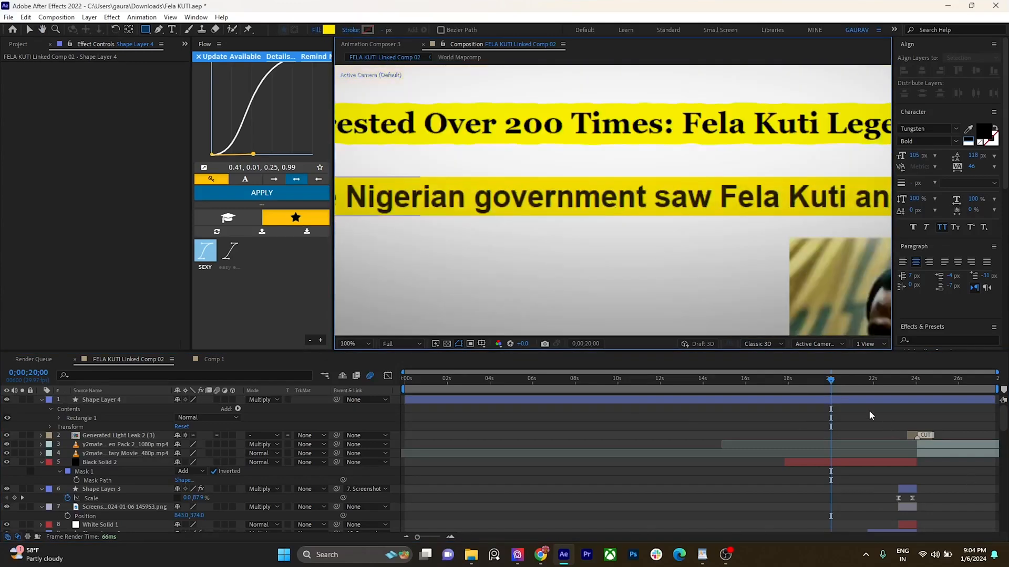
click(838, 398)
click(351, 343)
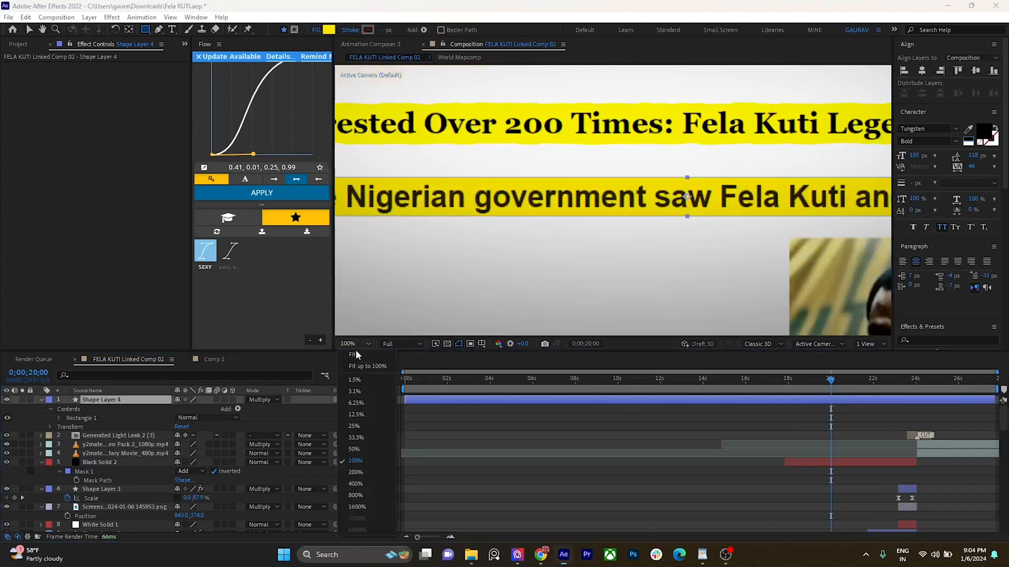
click(355, 357)
key(ctrl+space)
text(rou)
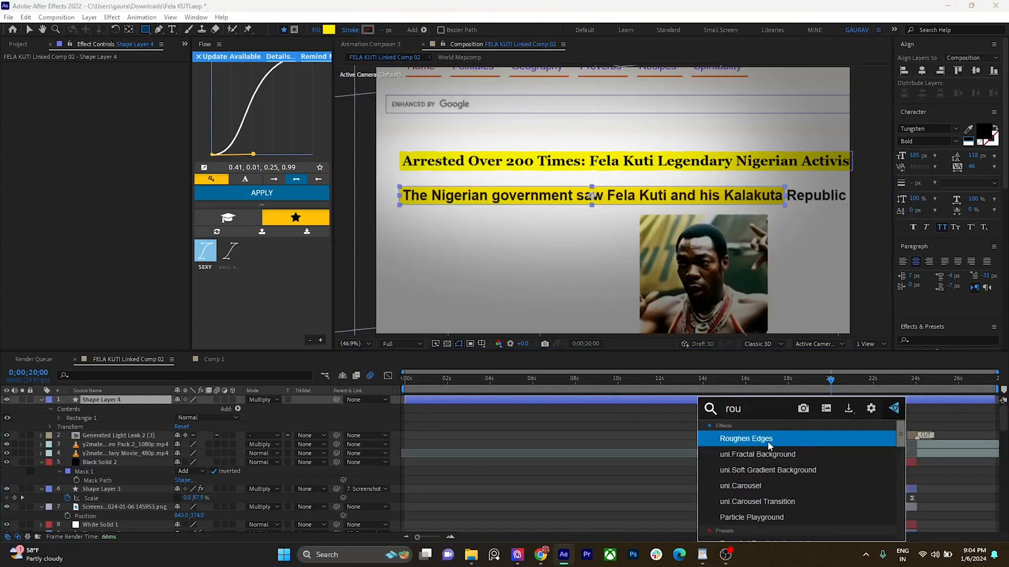
click(768, 445)
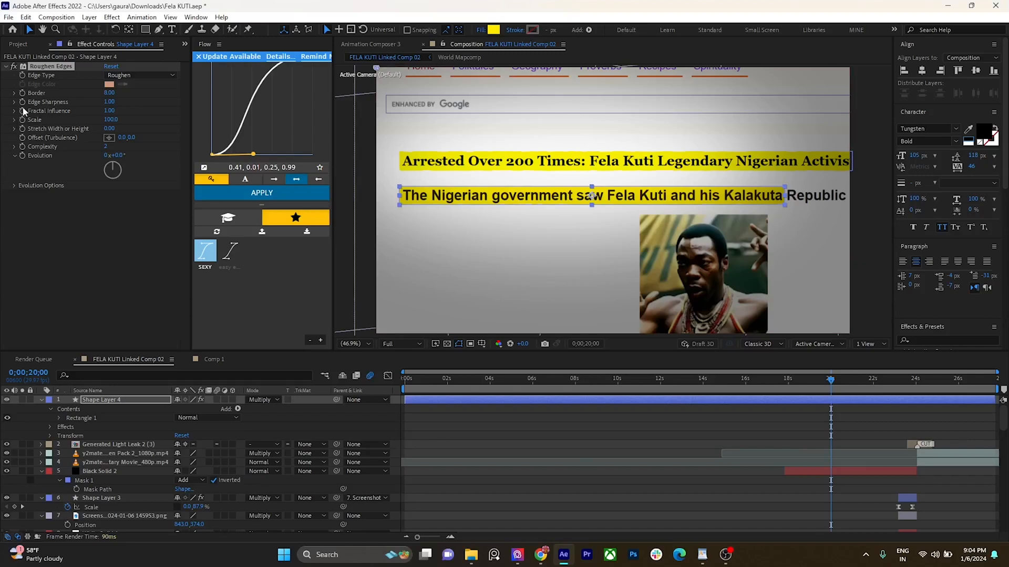
Step: Compare the second-line highlight's edges with Roughen Edges off and on, and examine them up close along the whole line
click(13, 67)
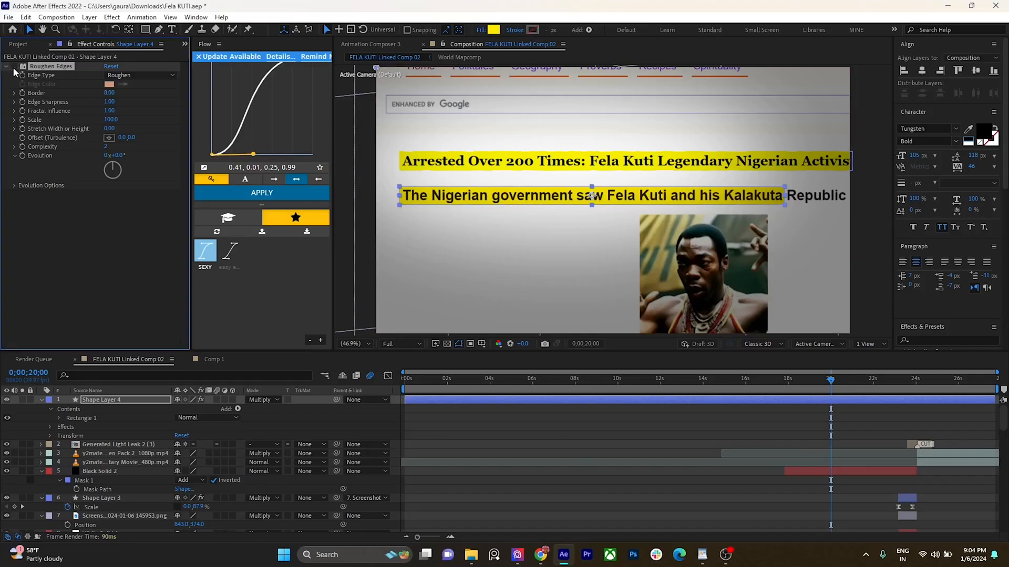
key(ctrl+shift+h)
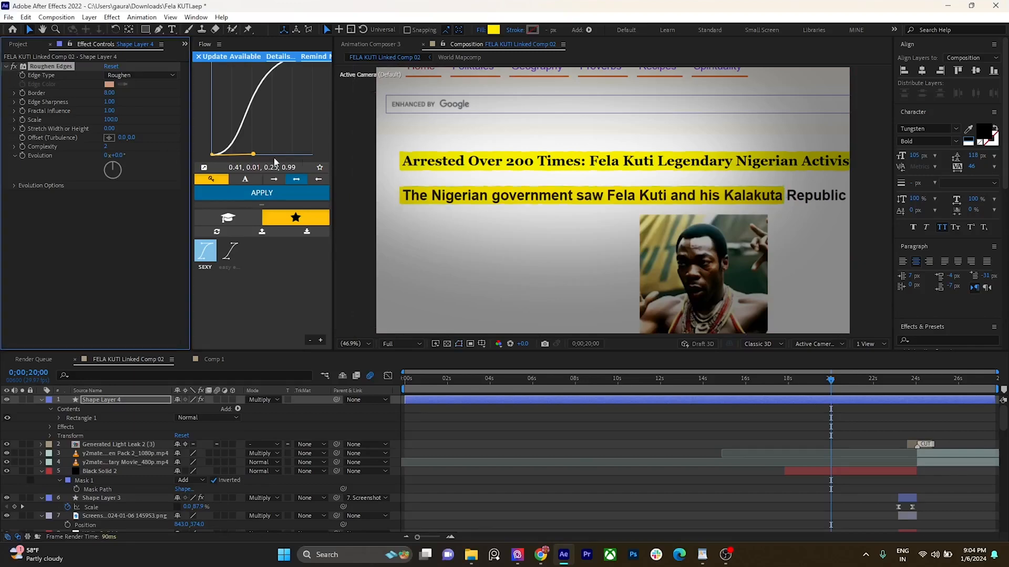
scroll(394, 216, up, 2)
drag(396, 202, 712, 208)
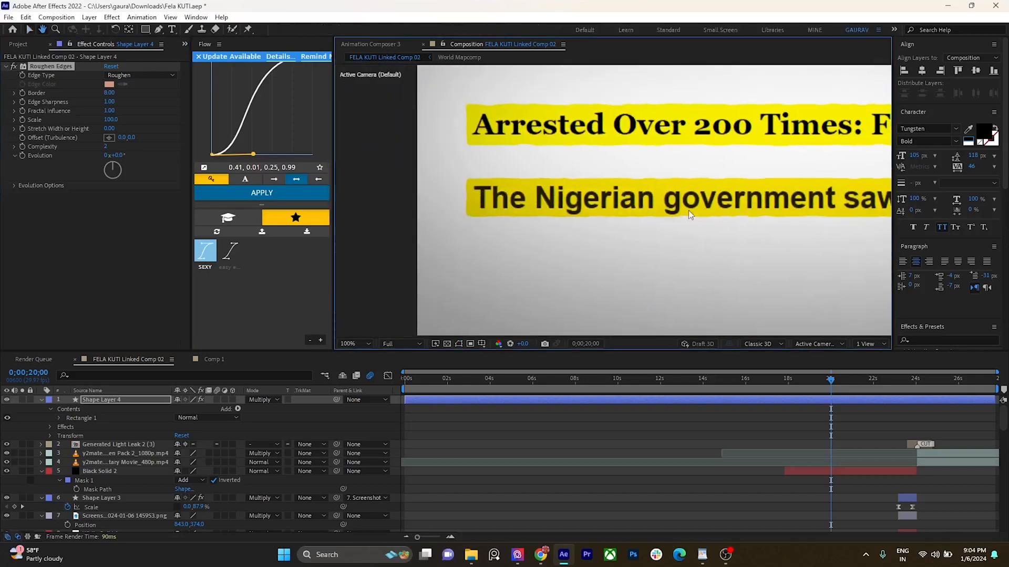
scroll(613, 198, up, 1)
drag(513, 165, 632, 179)
click(14, 69)
click(14, 68)
click(13, 68)
click(14, 69)
scroll(528, 238, down, 4)
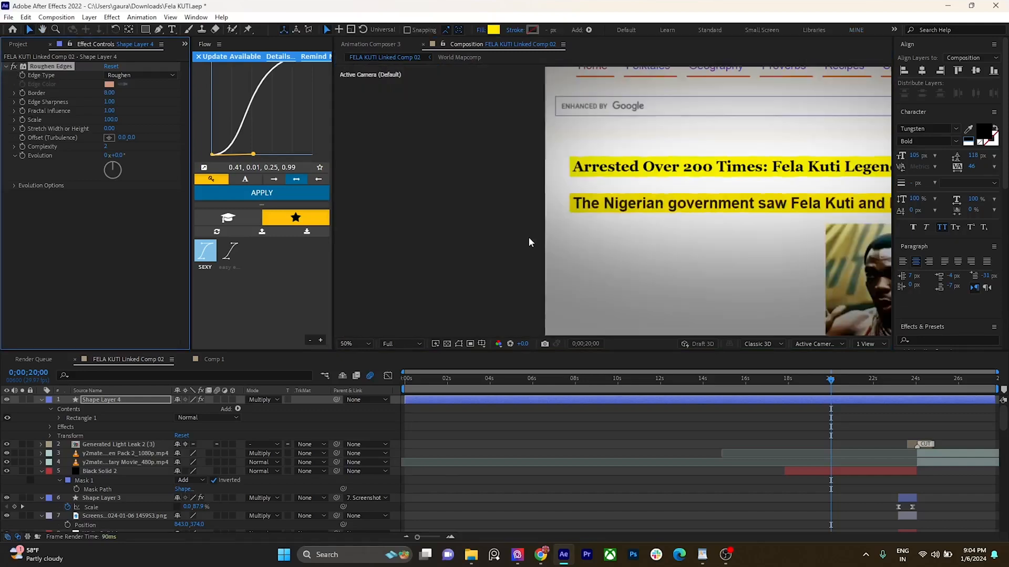
drag(727, 225, 528, 231)
scroll(787, 209, up, 2)
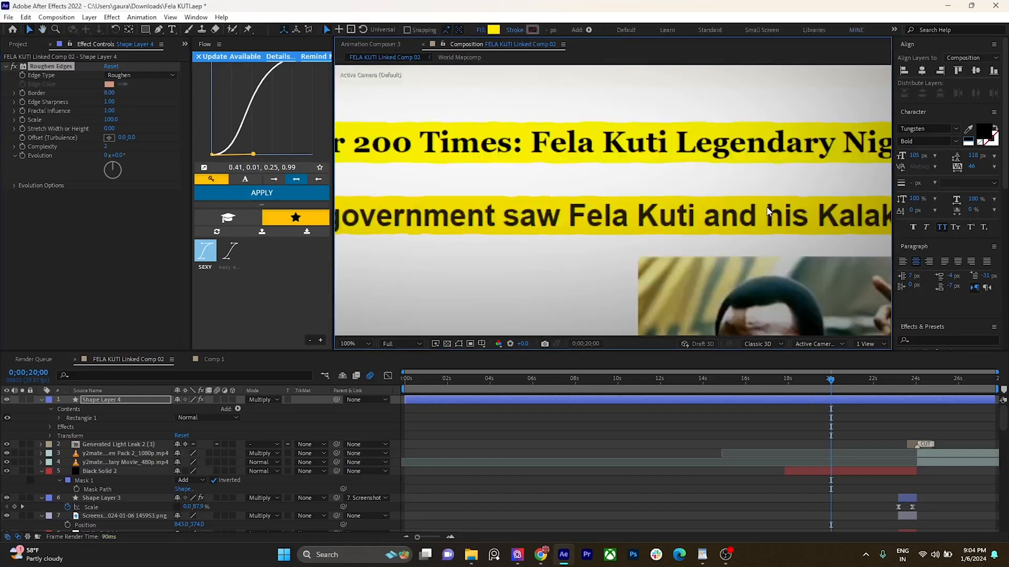
key(v)
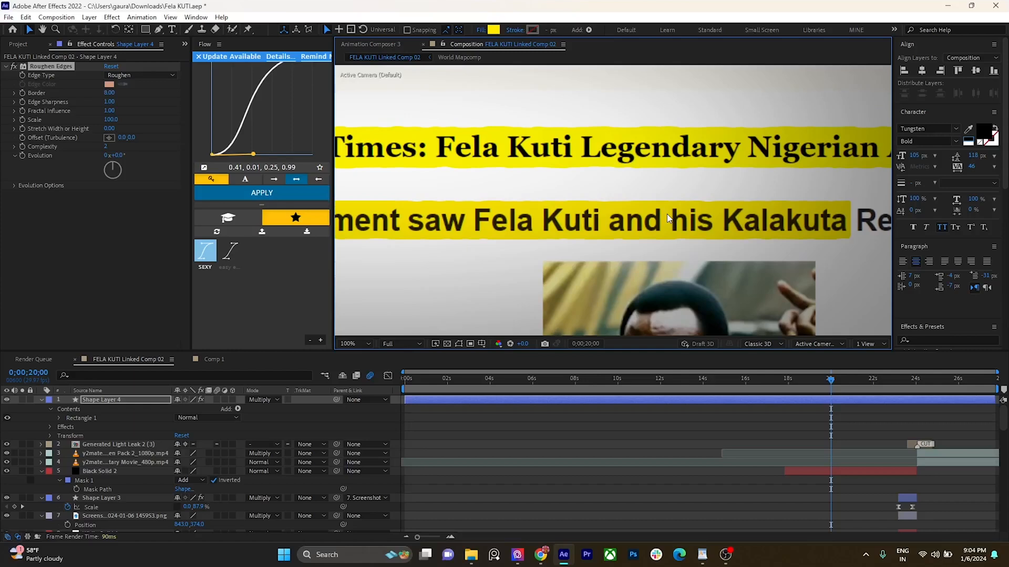
scroll(661, 247, down, 1)
drag(528, 224, 713, 266)
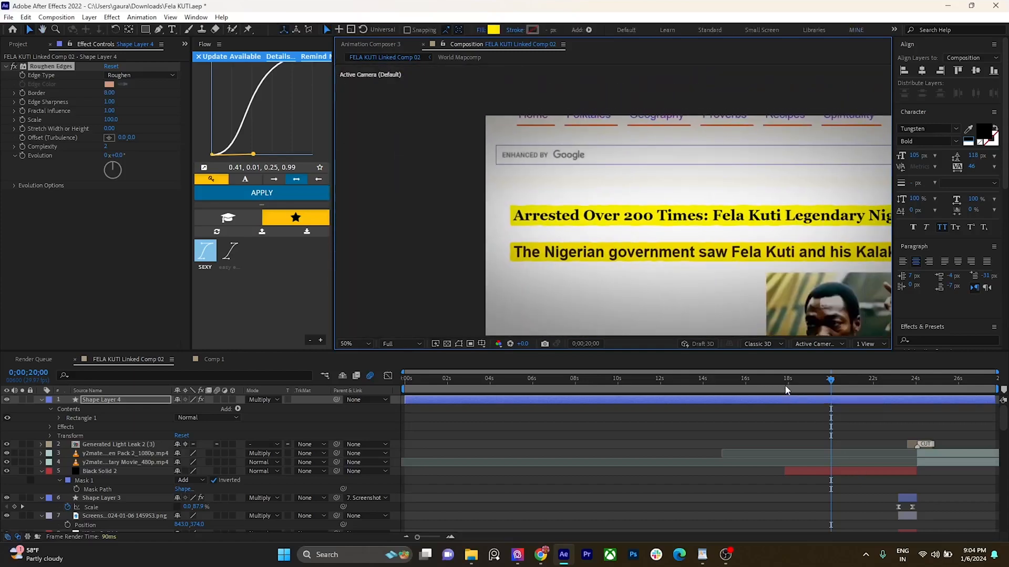
Step: Add a Scale keyframe to Shape Layer 4 at 0;00;18;23
click(787, 390)
key(space)
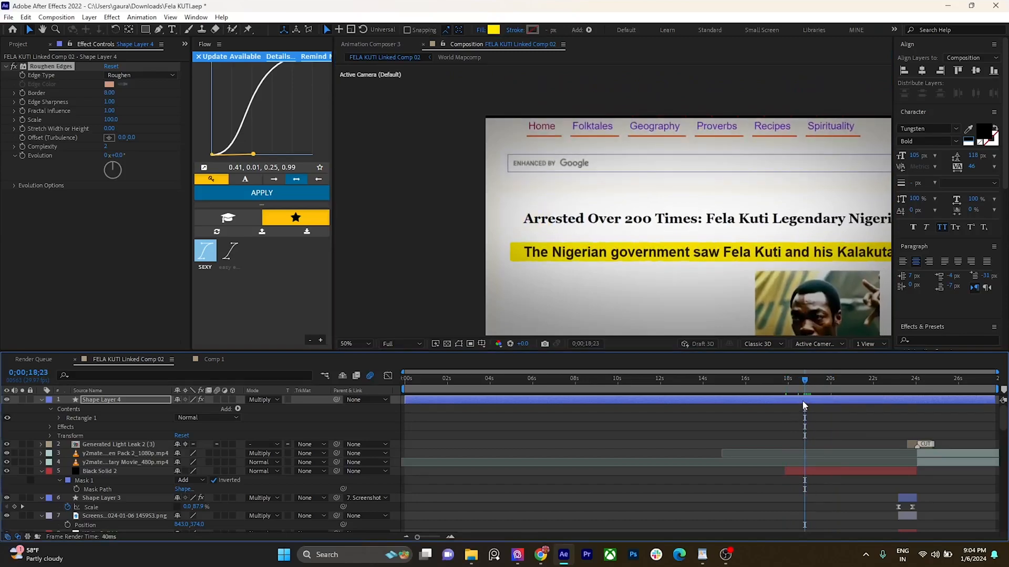
click(802, 401)
key(alt+shift+s)
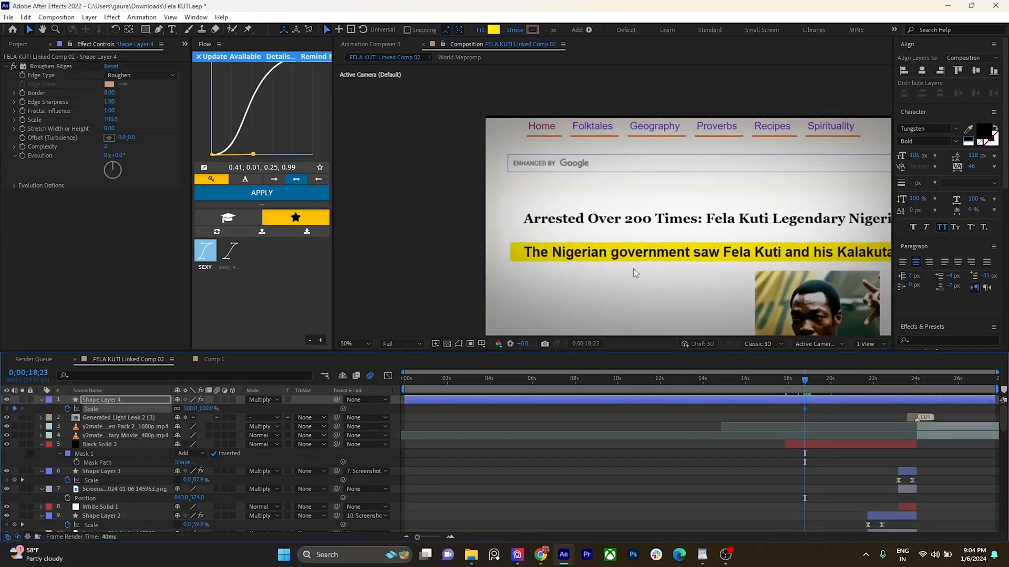
Step: Move the anchor point of Shape Layer 4 to the highlight's left edge and show only the layer's Scale keyframes
click(704, 262)
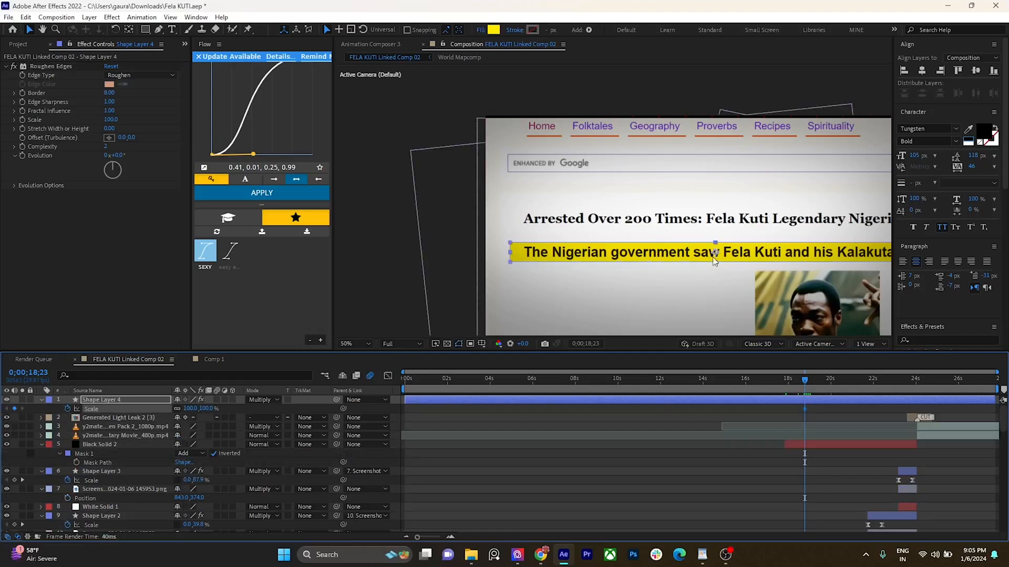
key(u)
key(u)
key(y)
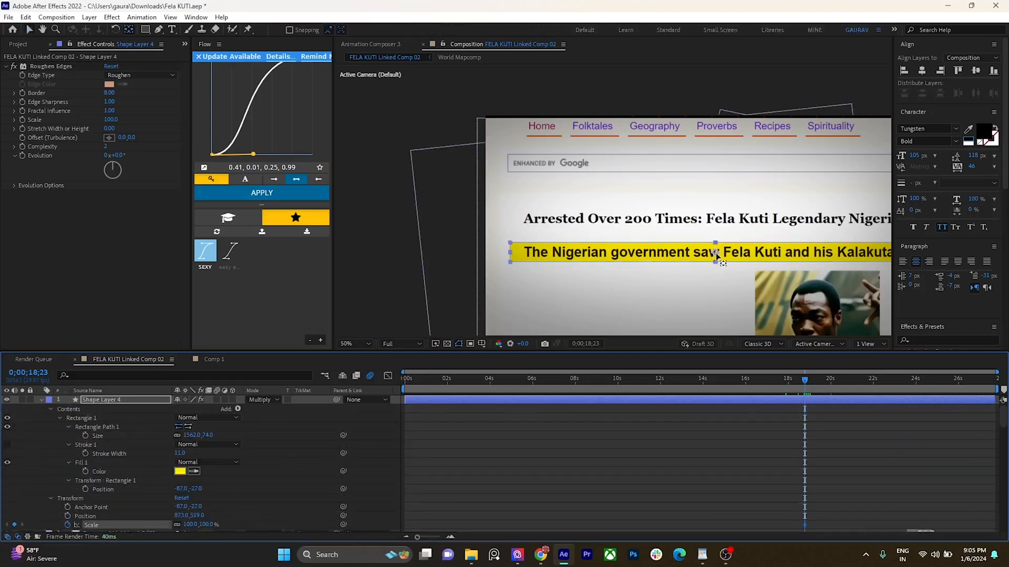
drag(633, 257, 510, 256)
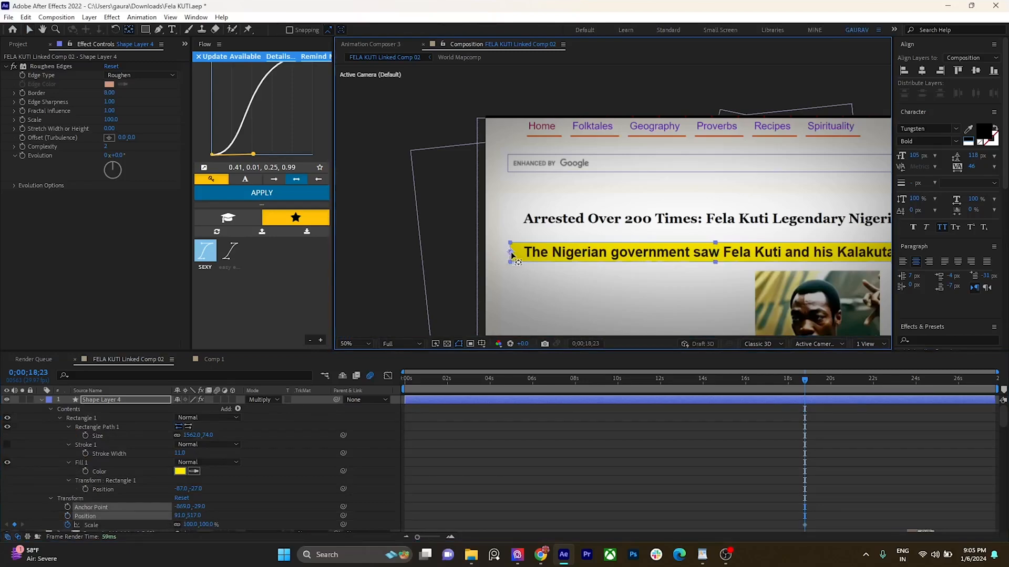
click(119, 401)
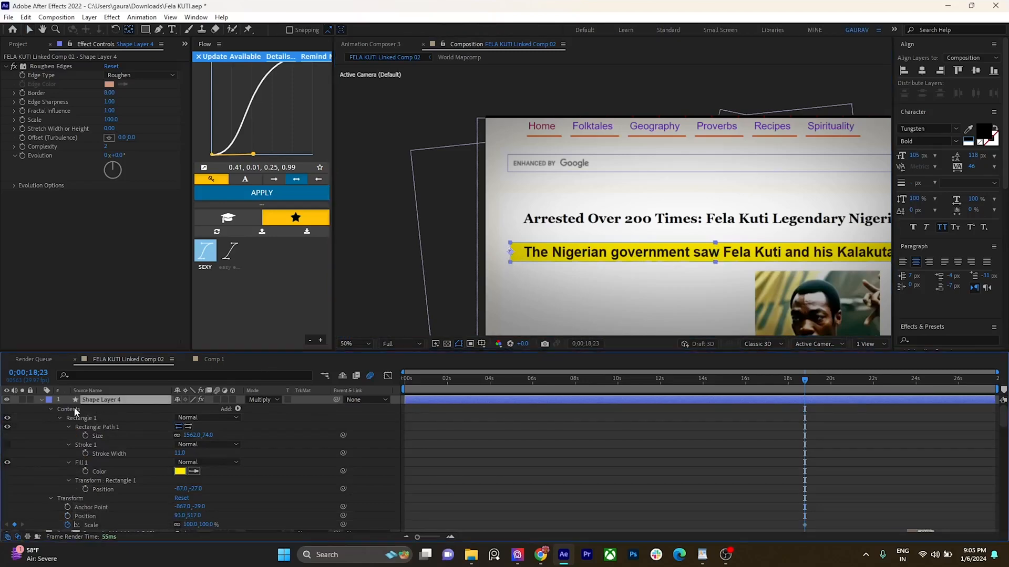
key(u)
key(v)
key(alt+shift+s)
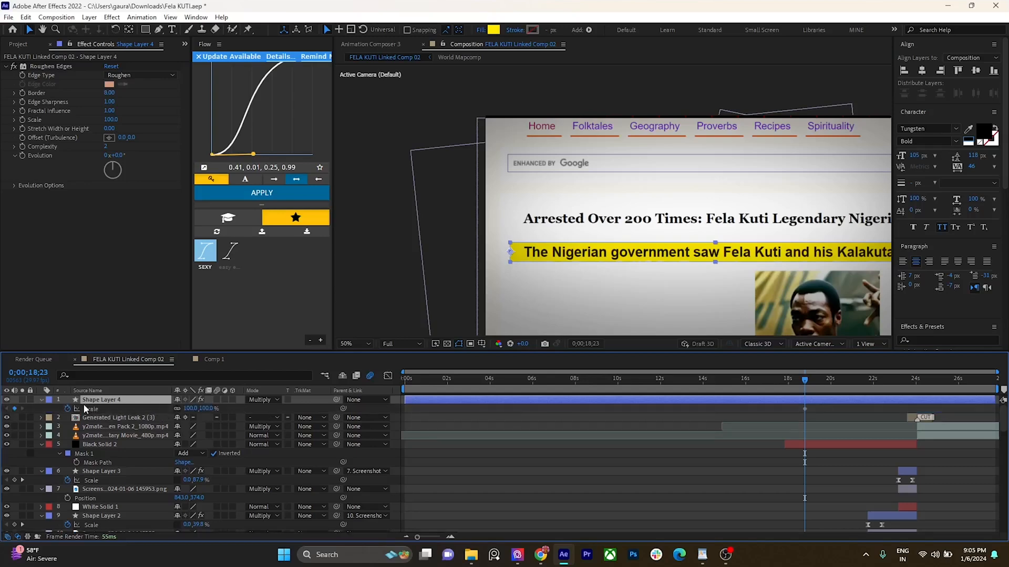
Step: Move the Scale keyframe to about 0;00;20;00 and, with proportions unlinked, set the horizontal scale to 0% at 0;00;18;23
scroll(808, 411, up, 2)
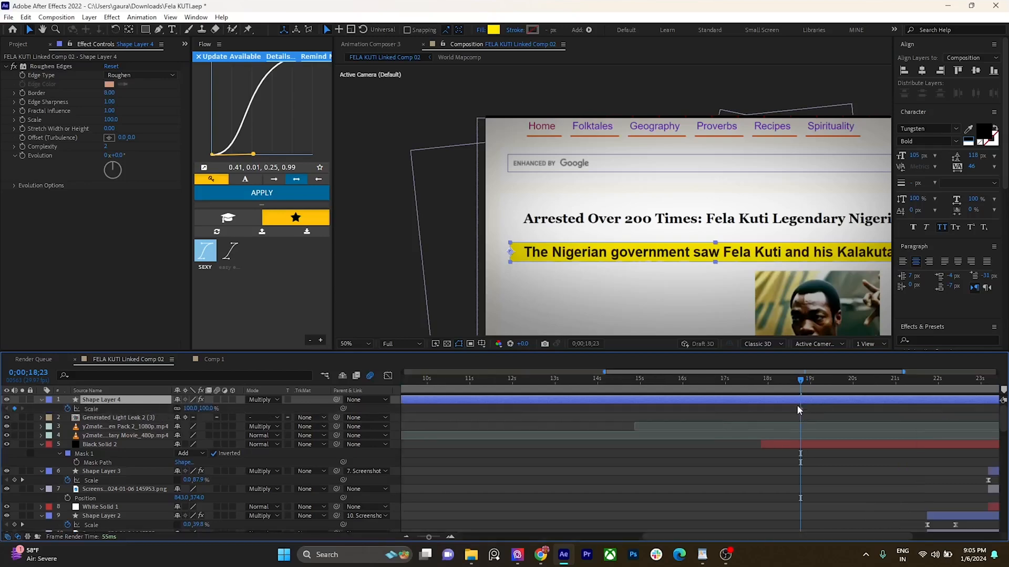
drag(801, 408, 851, 409)
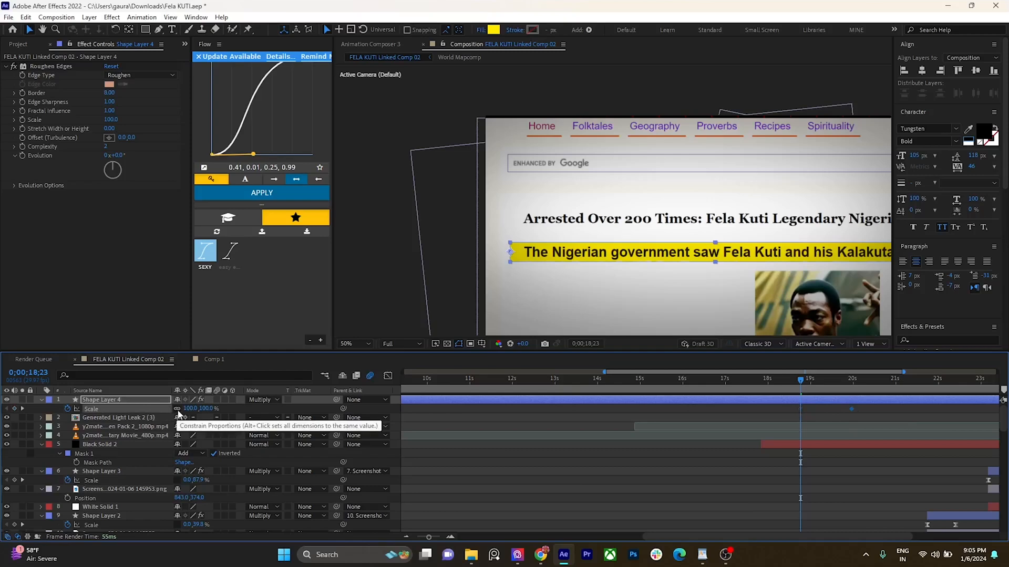
click(193, 409)
text(0)
key(Return)
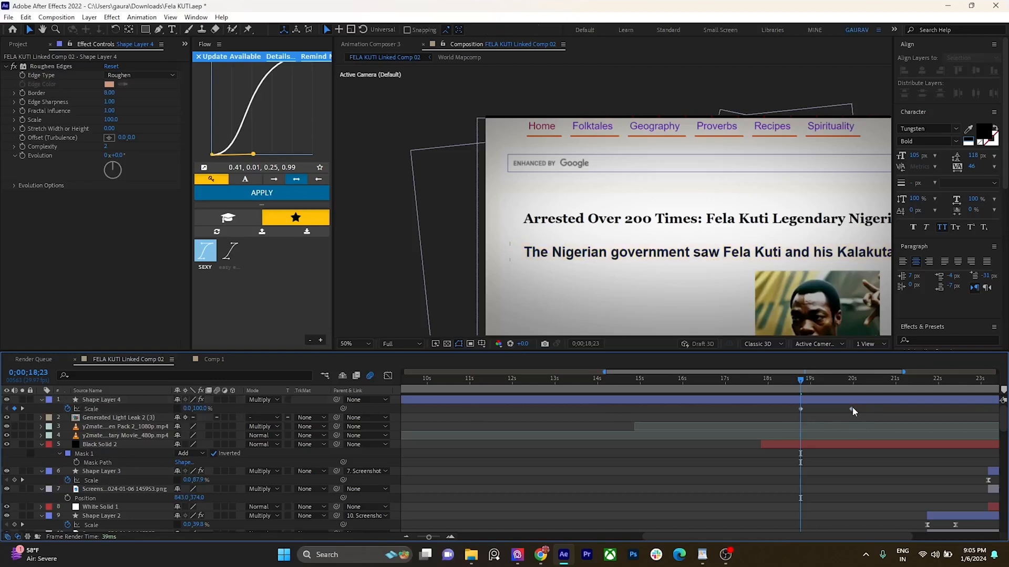
Step: Apply the Flow curve 0.41, 0.01, 0.25, 0.99 to the Scale keyframes and preview the highlight up to 0;00;19;27
click(227, 192)
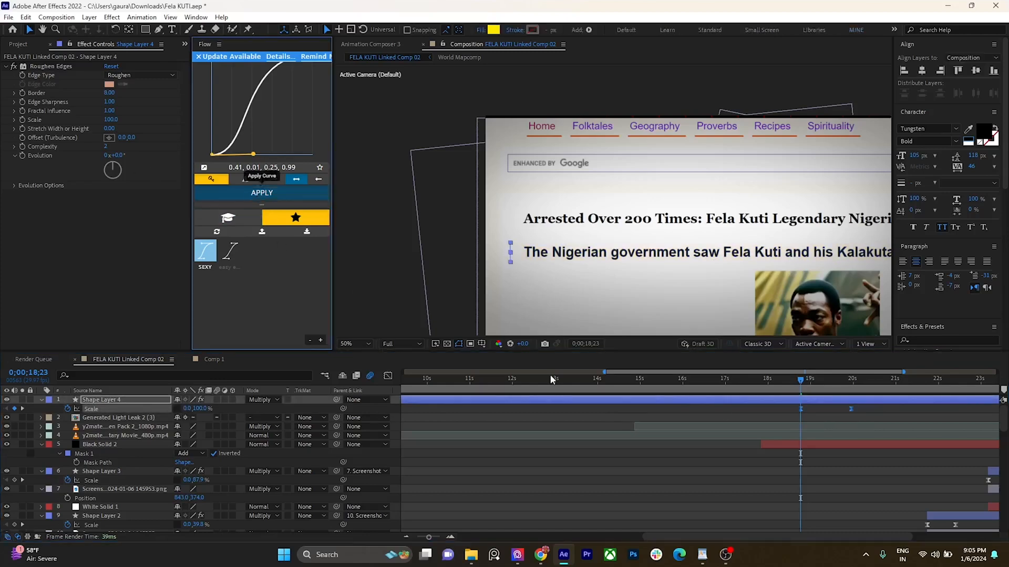
click(682, 425)
drag(801, 380, 849, 380)
Step: Delete the demonstration highlight, Shape Layer 4
click(831, 401)
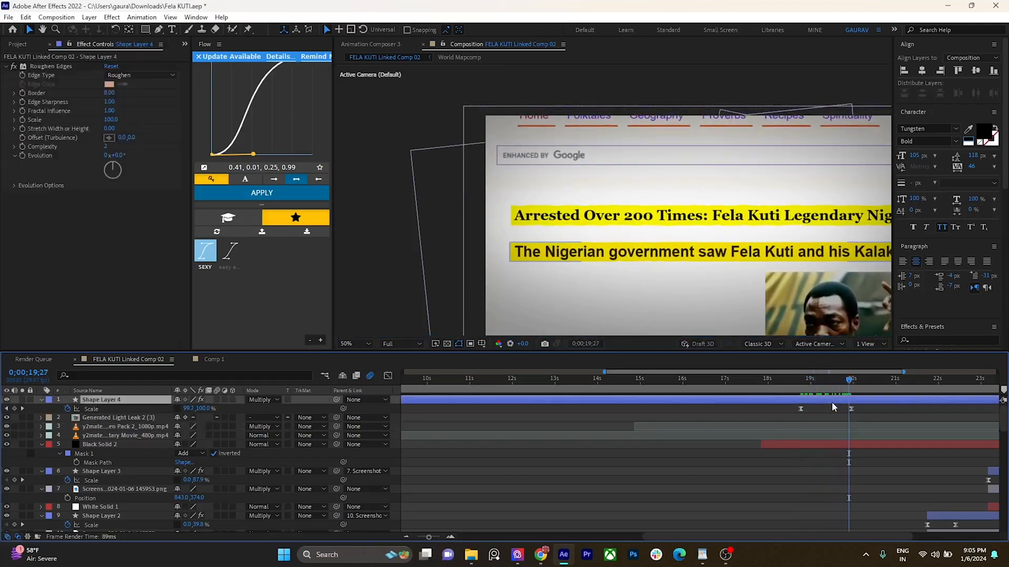
key(Delete)
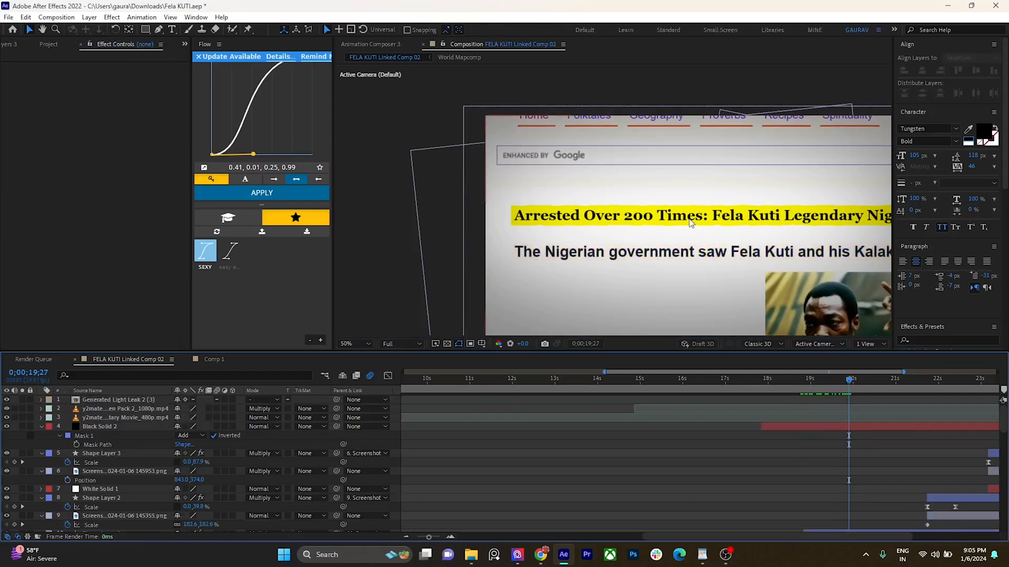
Step: View the composition at 25%, move the time to 0;00;21;25, and examine the next article scene and its layers
key(comma)
scroll(820, 400, down, 4)
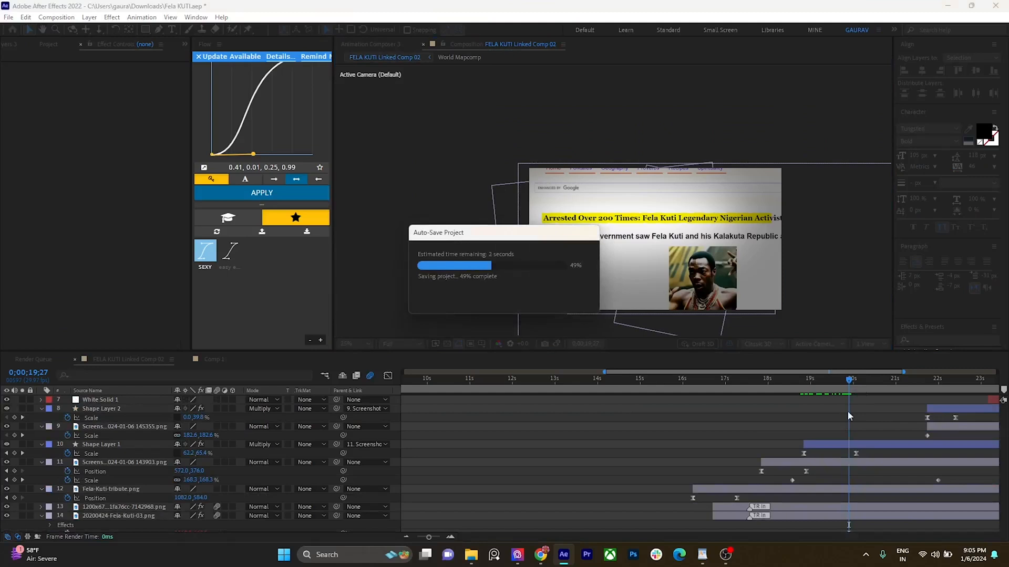
drag(849, 389, 931, 386)
scroll(905, 414, up, 5)
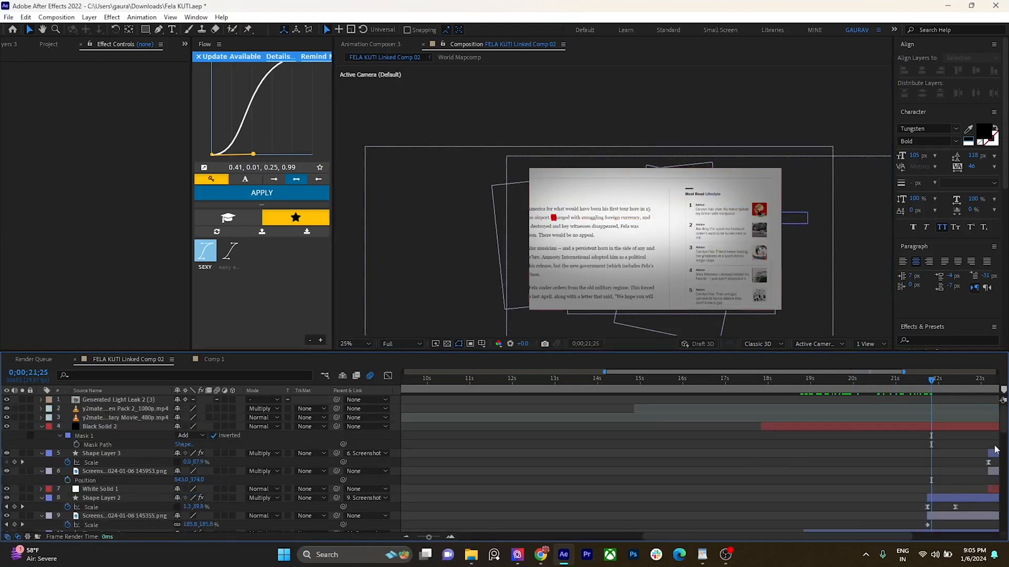
Step: Select the Screenshot 2024-01-06 145355.png layer, move the time to 0;00;22;13, and inspect the red highlight in this article scene
scroll(950, 472, down, 5)
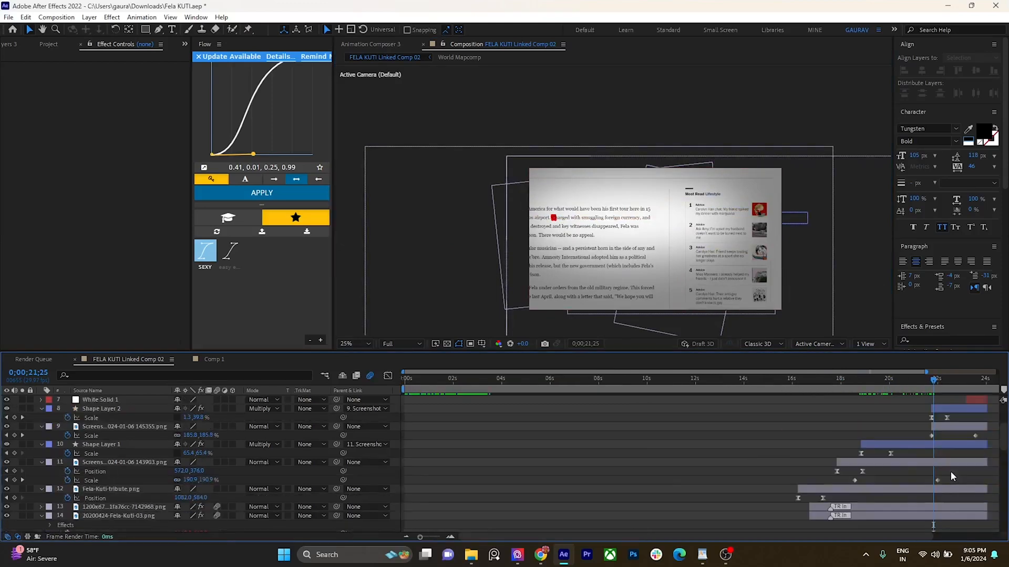
click(933, 426)
scroll(926, 441, up, 2)
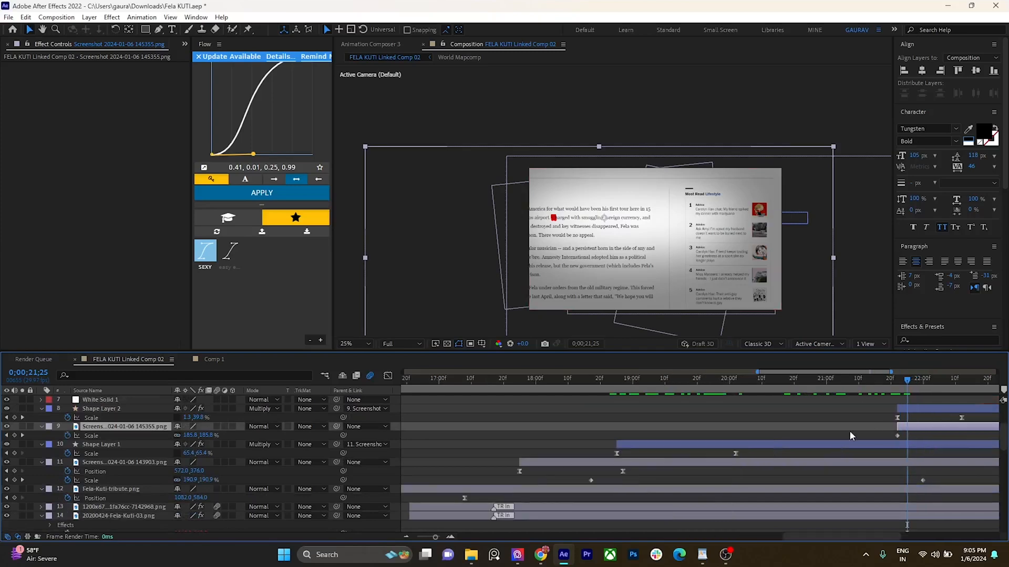
scroll(854, 435, up, 5)
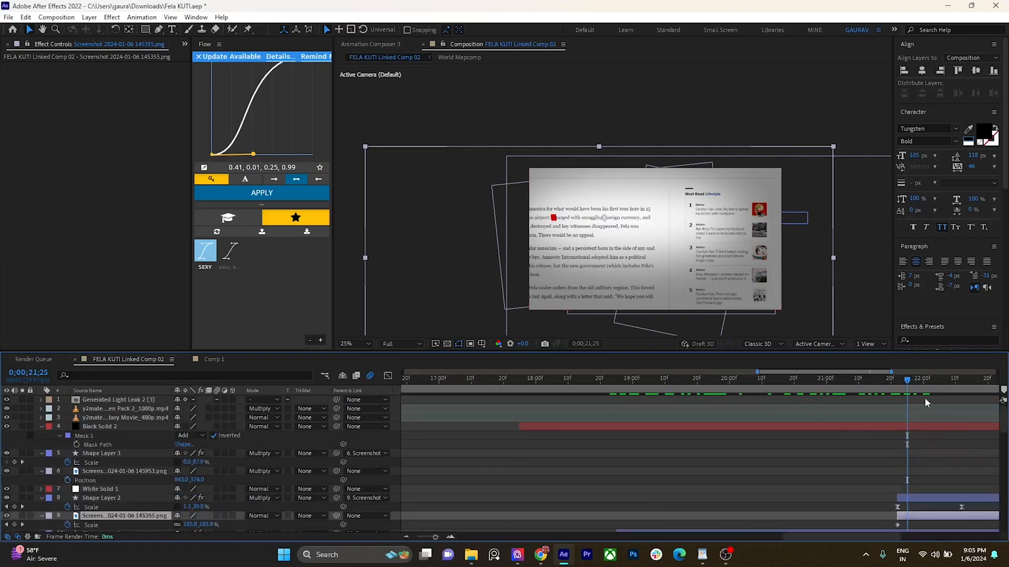
drag(952, 389, 966, 389)
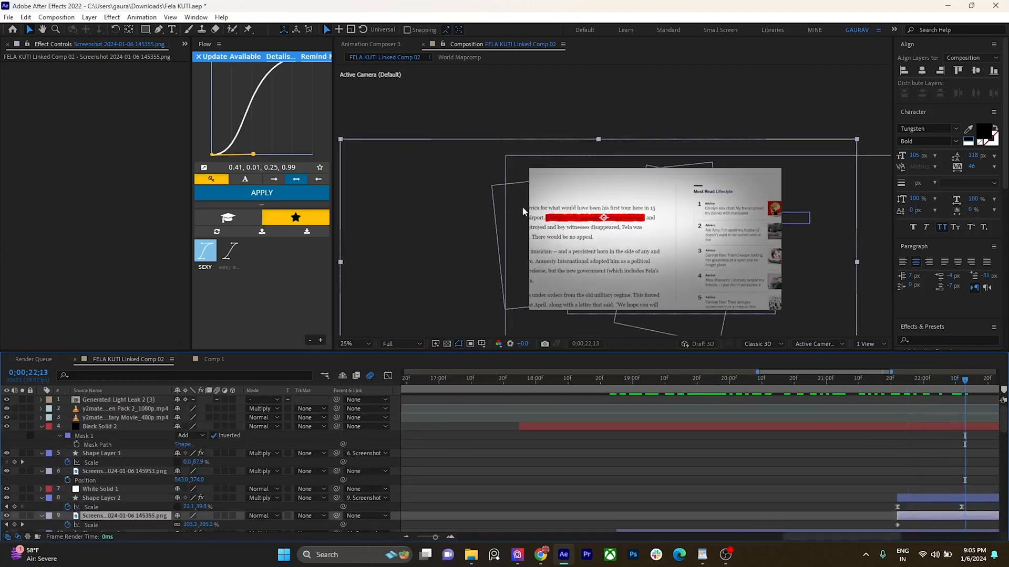
scroll(521, 206, up, 2)
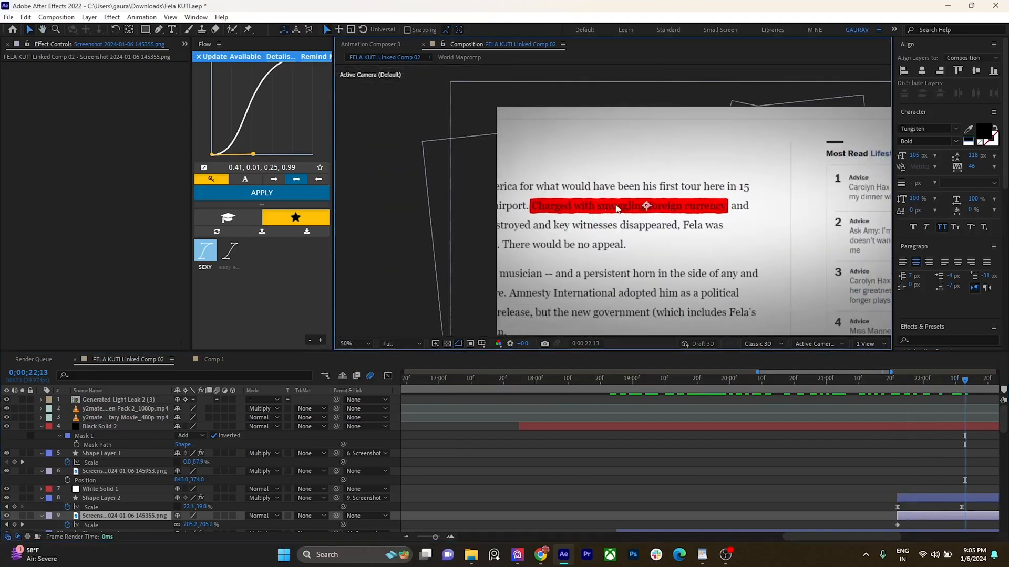
scroll(618, 208, down, 4)
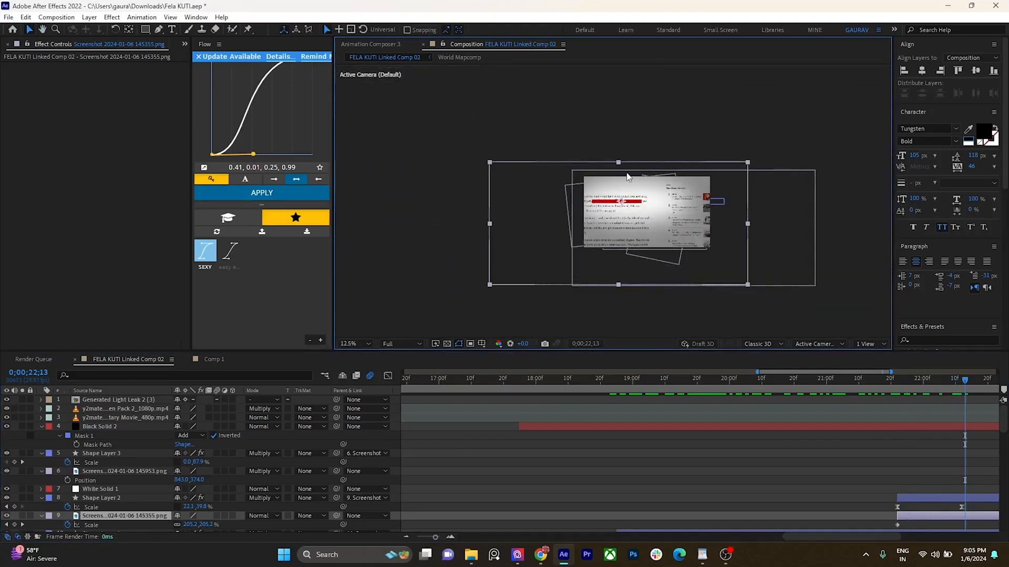
scroll(675, 181, up, 2)
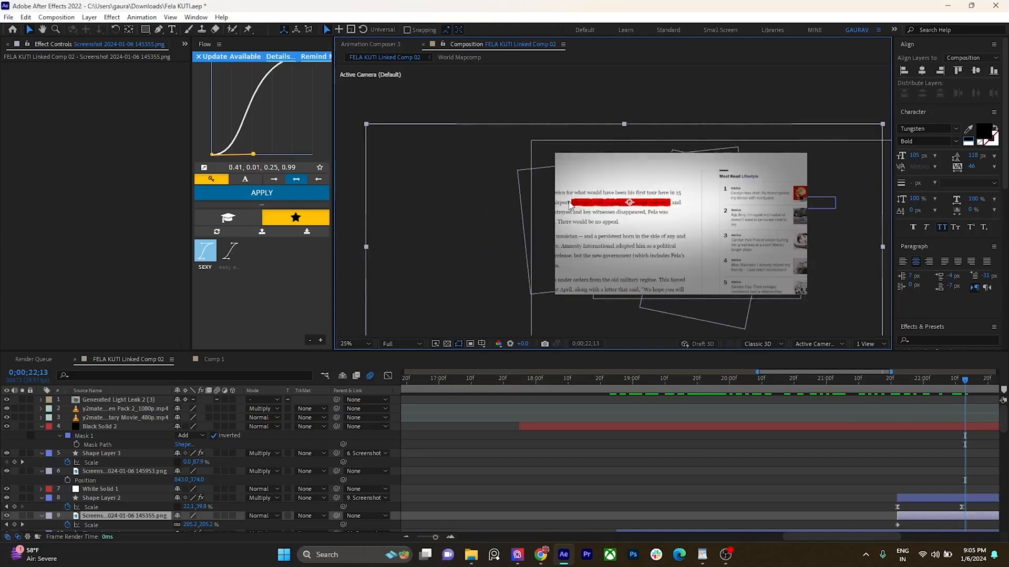
Step: Select Black Solid 2 to view its inverted mask, and scrub the article transition from 0;00;21;18 to 0;00;22;07
click(883, 427)
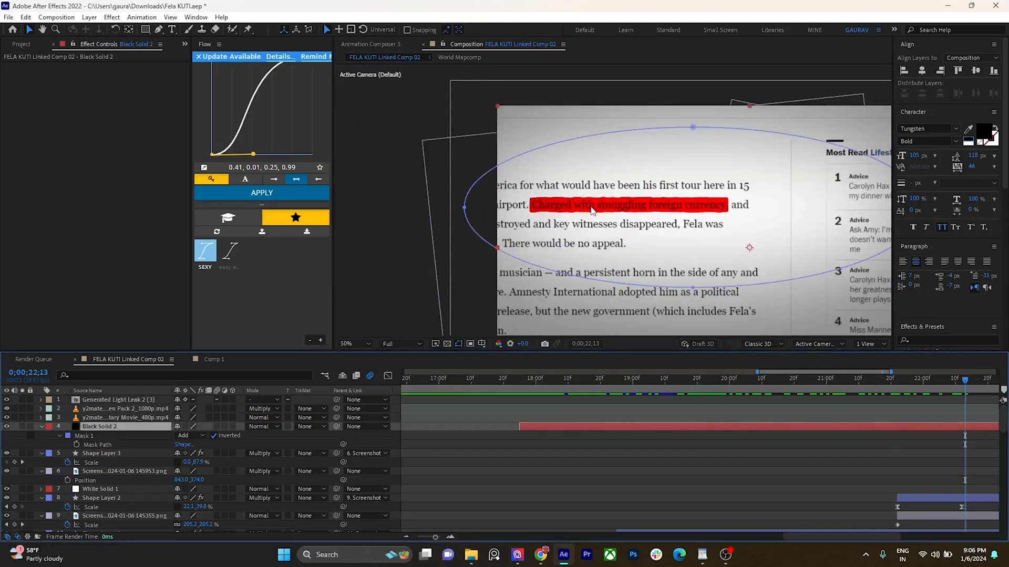
mouse_move(878, 387)
mouse_down()
mouse_move(899, 389)
mouse_move(884, 395)
mouse_up()
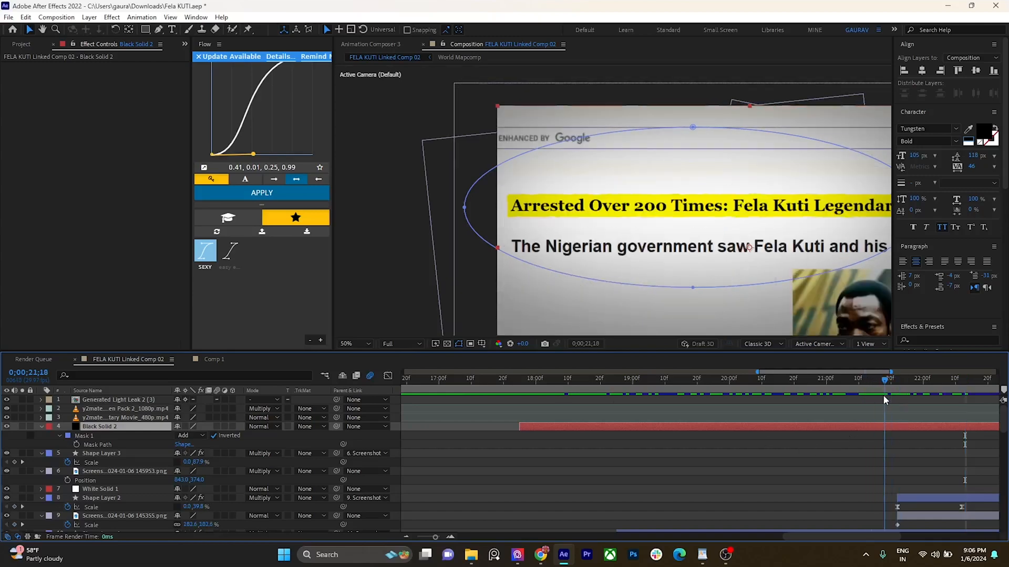
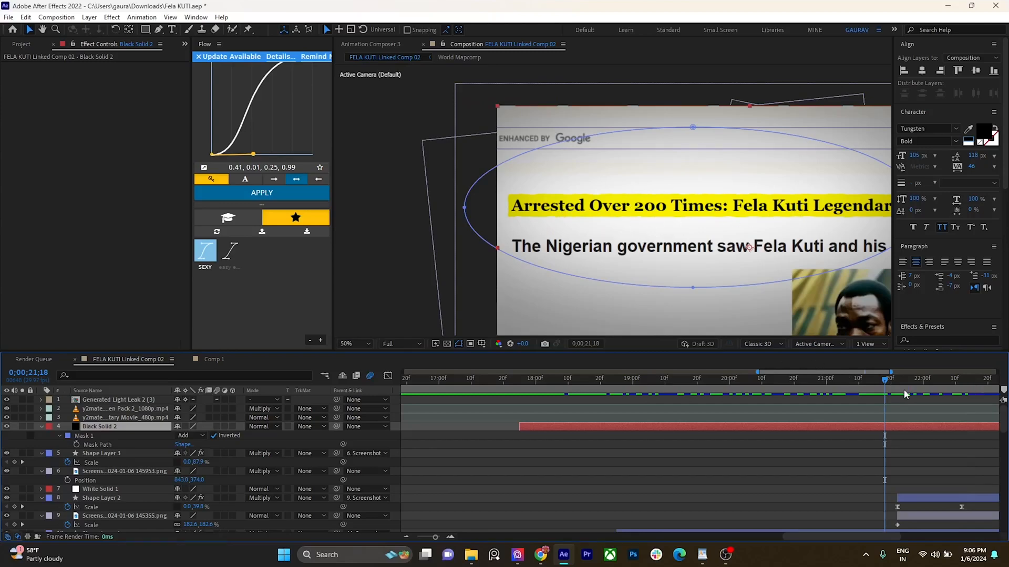
drag(908, 388, 946, 388)
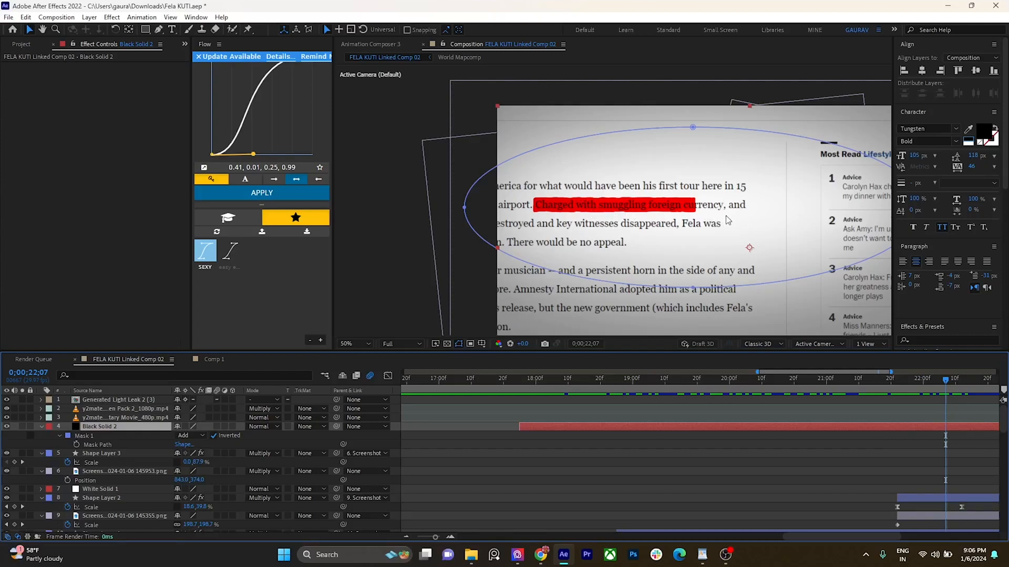
Step: Scrub through the murder charge article scene to 0;00;23;29, reviewing its headline highlight and the light leak transition
scroll(923, 454, down, 1)
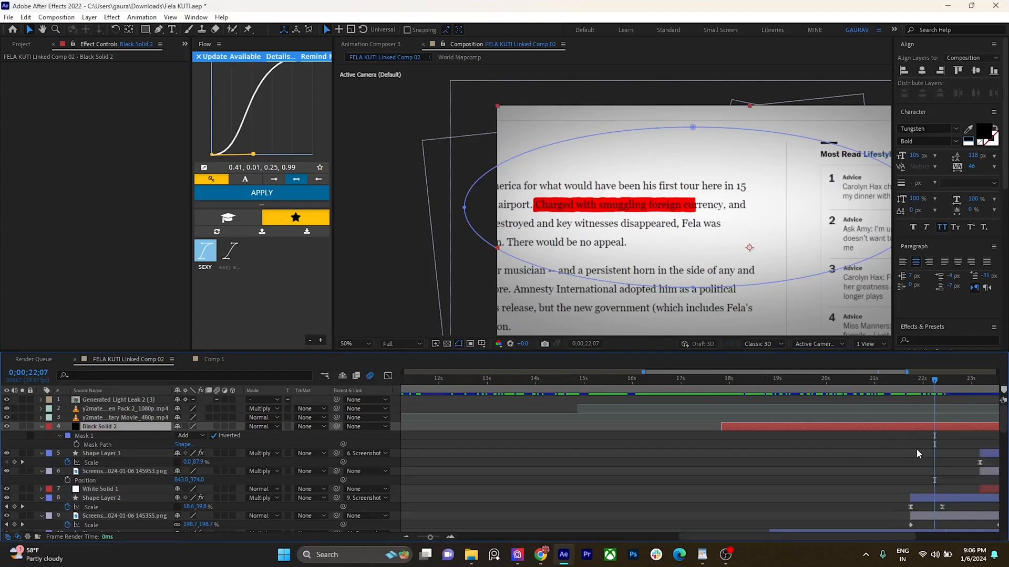
scroll(915, 441, up, 1)
scroll(915, 441, down, 3)
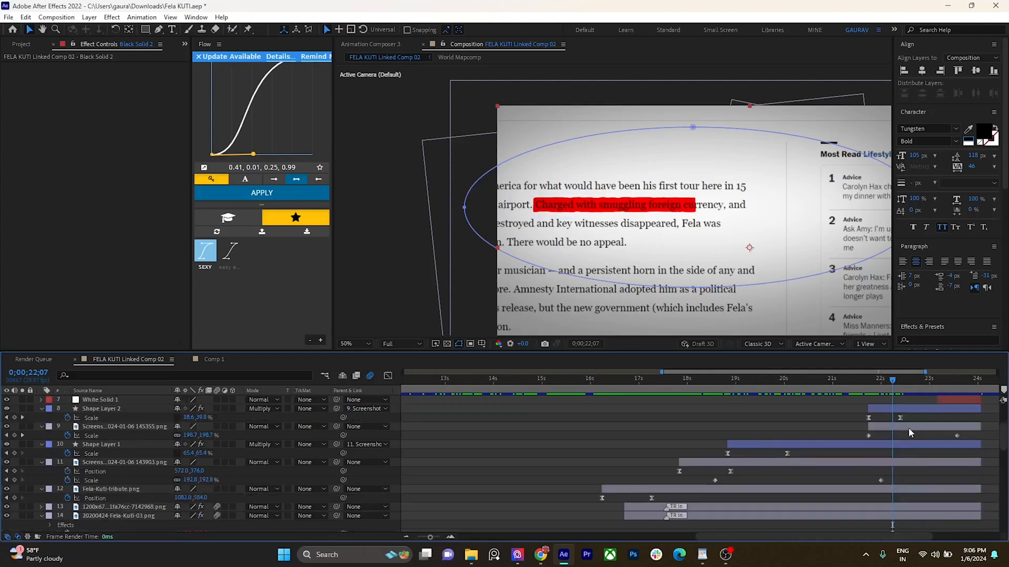
scroll(898, 410, up, 3)
drag(892, 389, 979, 393)
scroll(930, 412, right, 3)
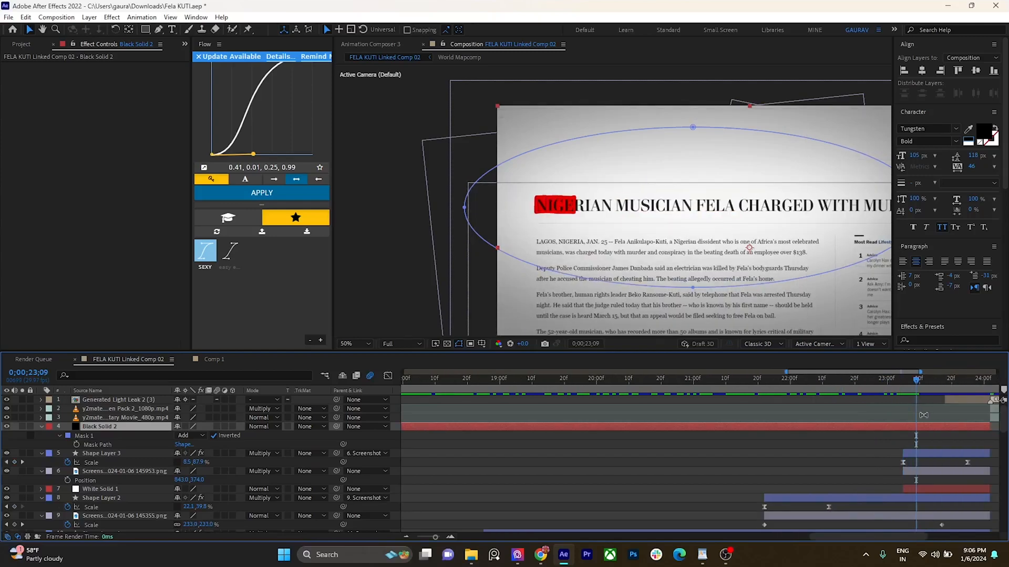
drag(886, 384, 947, 390)
scroll(919, 393, down, 1)
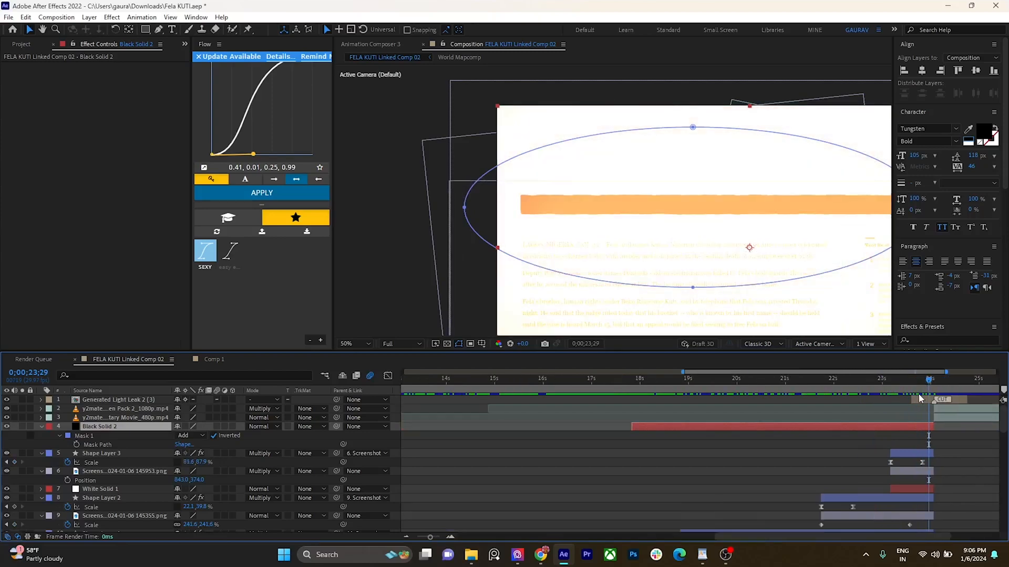
Step: Move the time to 0;00;24;23 to view the performance footage that follows the article scenes
scroll(918, 396, right, 2)
scroll(916, 398, right, 2)
drag(872, 387, 884, 385)
scroll(723, 255, down, 1)
scroll(721, 253, right, 2)
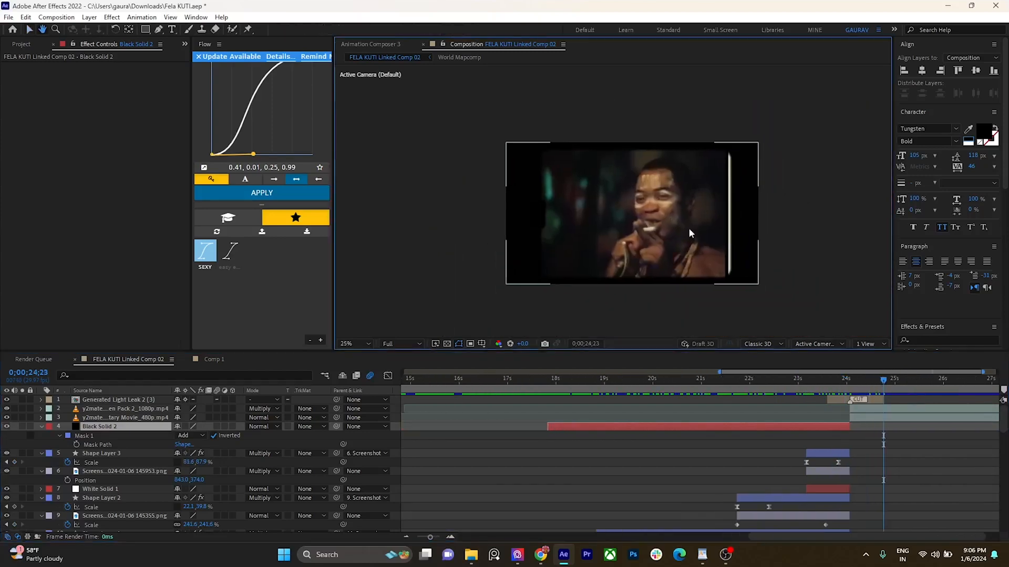
Step: Toggle the visibility of the old film grain overlay and the documentary footage to compare the shot, leaving both visible
click(671, 222)
click(6, 409)
click(95, 418)
click(7, 418)
click(7, 418)
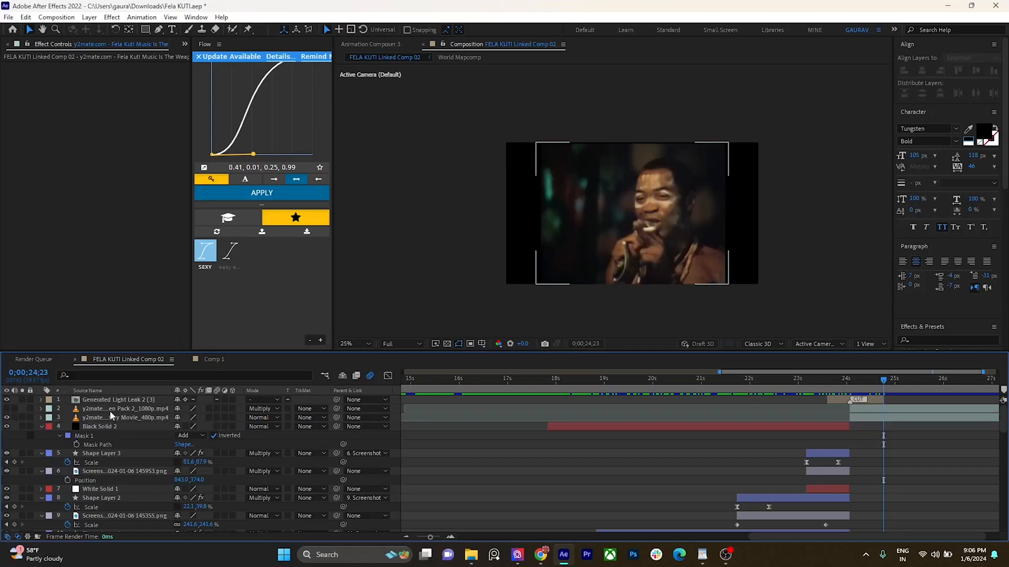
click(111, 409)
click(7, 409)
Step: Return to the Africa map scene at 0;00;06;03, select the Nelson Mandela (Pinned) 2 title layer, and fit the composition in view
drag(887, 389, 513, 407)
scroll(964, 402, down, 1)
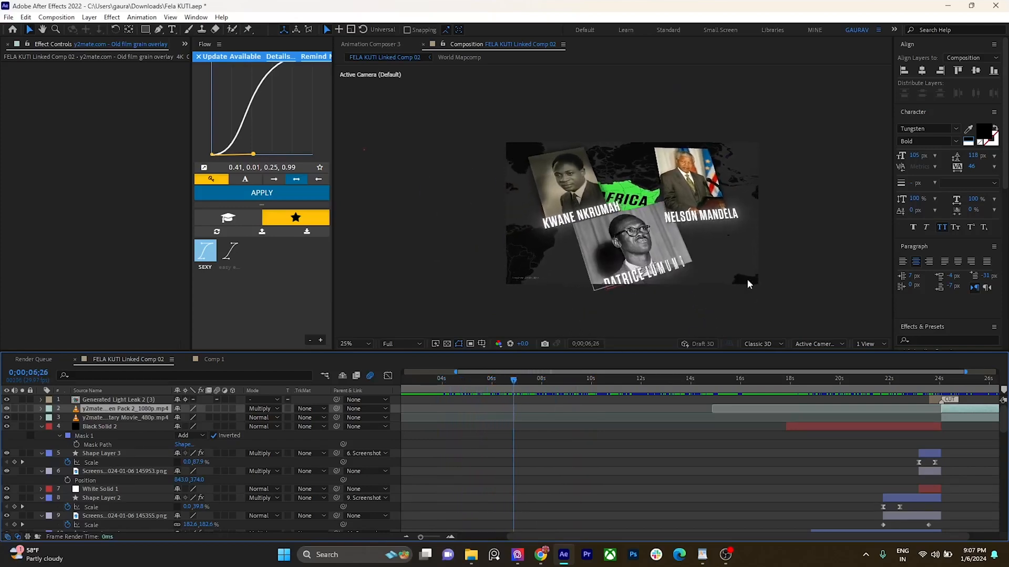
click(494, 387)
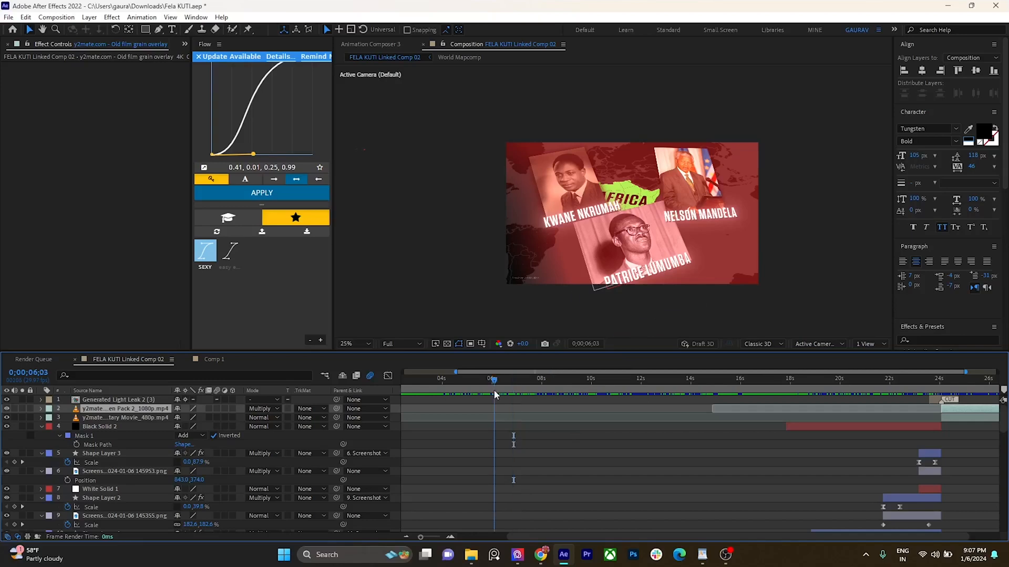
scroll(504, 428, down, 10)
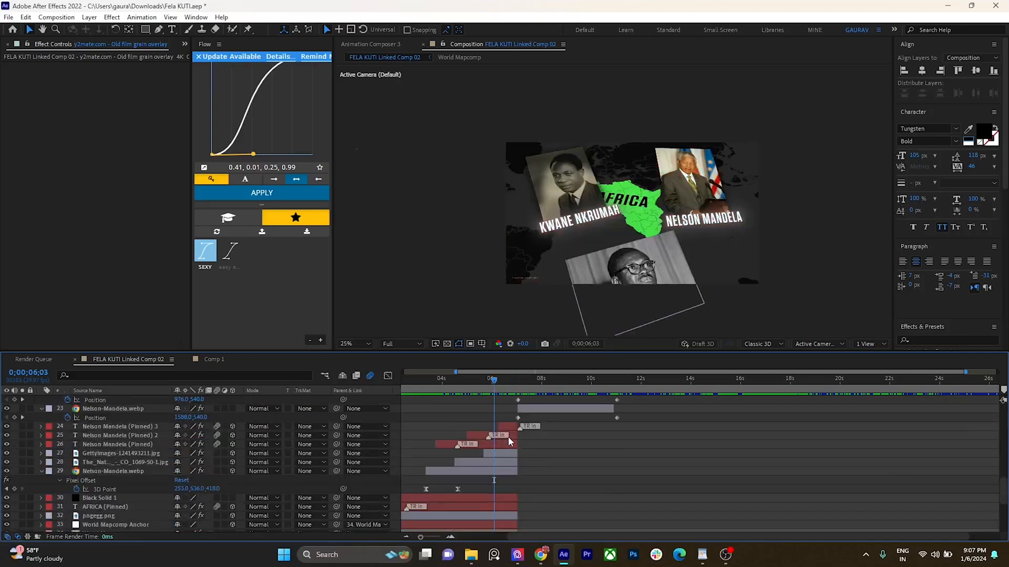
click(494, 436)
scroll(557, 241, up, 2)
scroll(557, 240, up, 1)
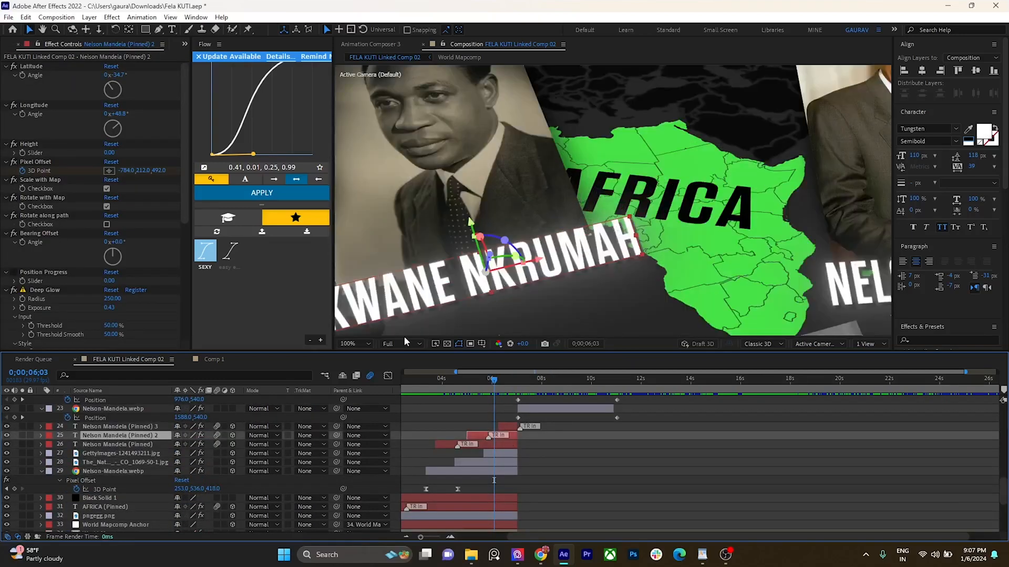
click(370, 347)
click(364, 358)
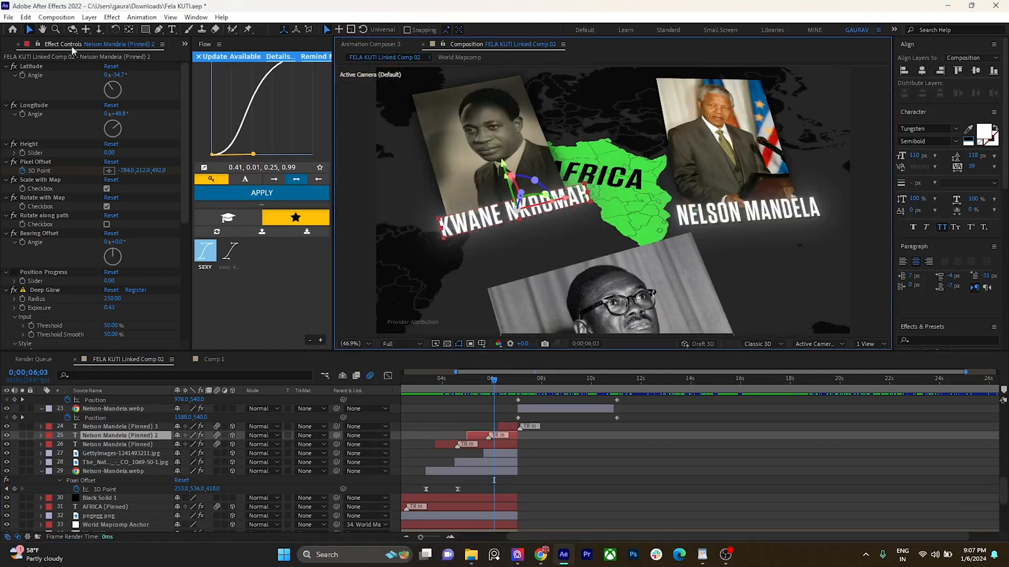
Step: Collapse the title's Deep Glow and Drop Shadow effects, and switch Deep Glow off and back on to compare the glow
scroll(59, 136, down, 3)
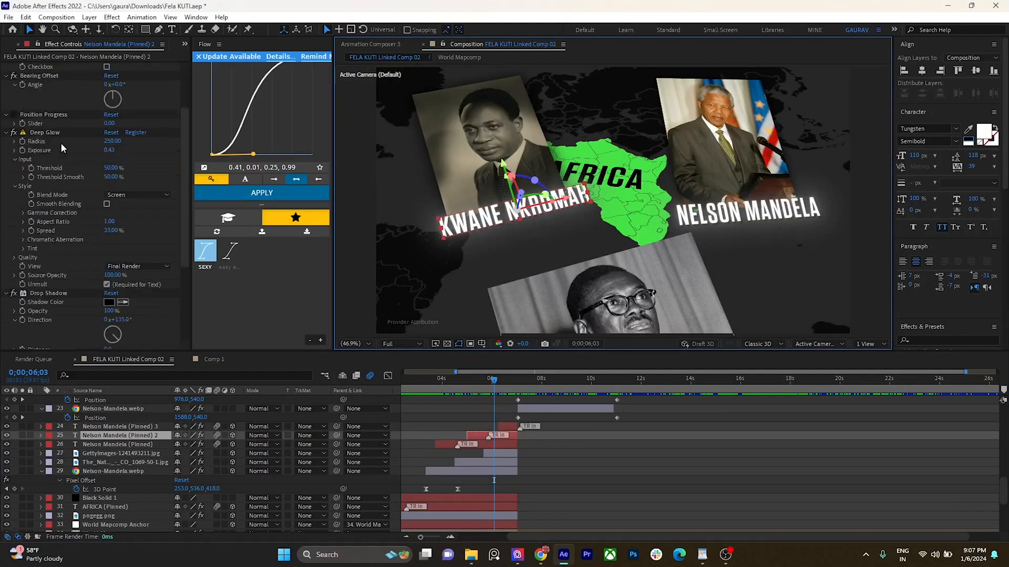
click(6, 133)
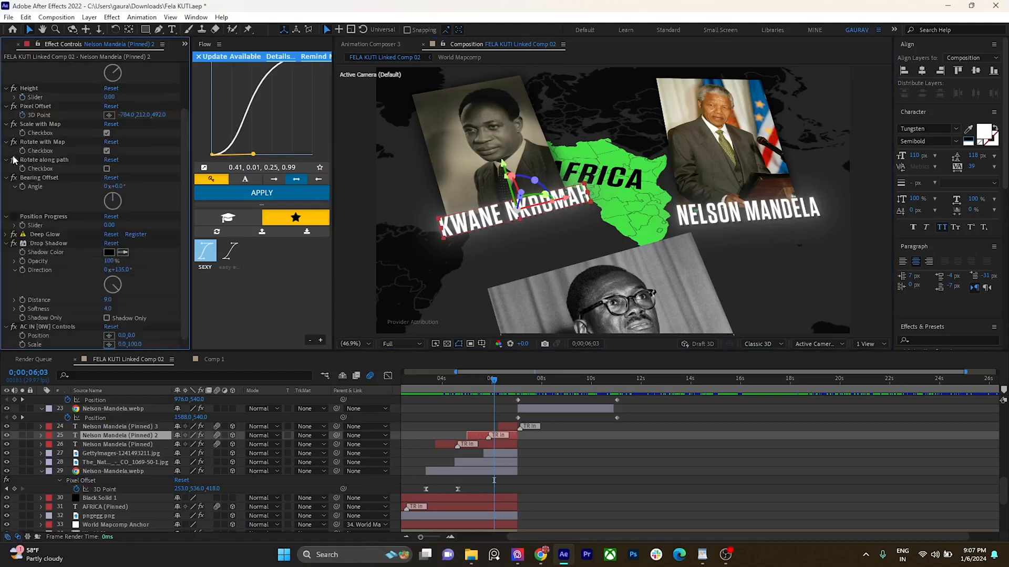
click(9, 243)
click(39, 289)
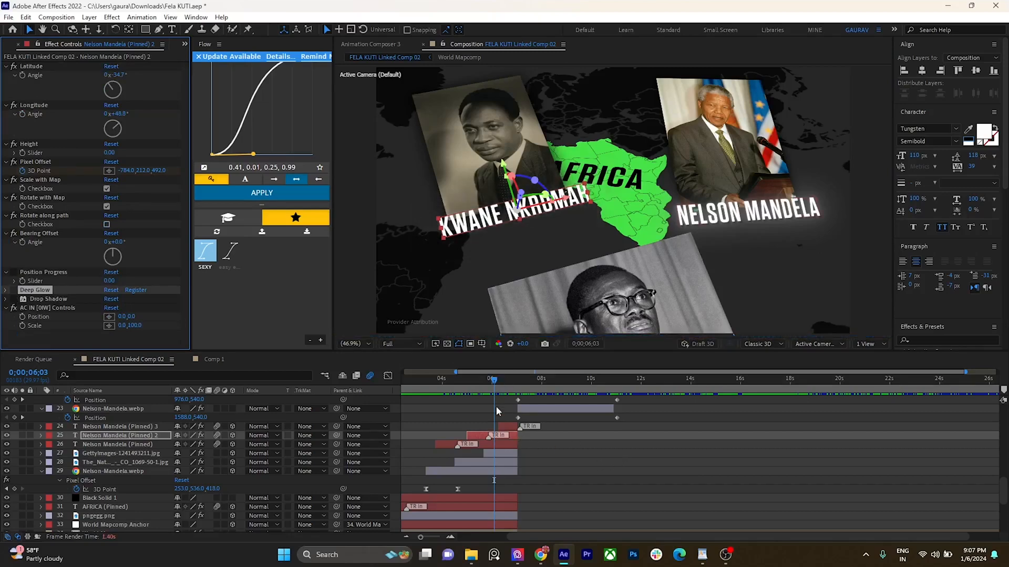
click(556, 443)
click(513, 436)
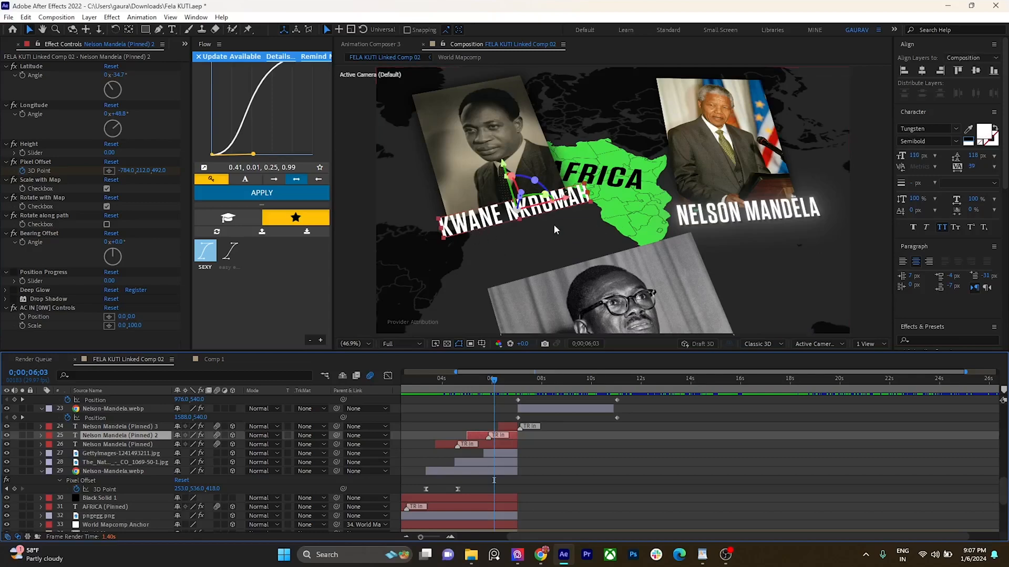
click(19, 294)
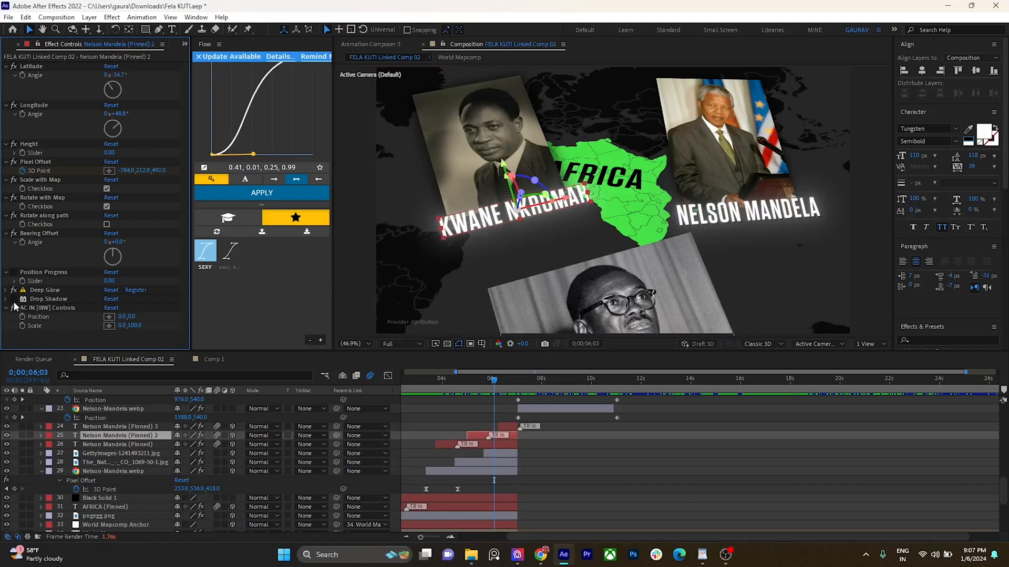
Step: Expand and examine the Deep Glow and Drop Shadow settings of the KWANE NKRUMAH title, then collapse Deep Glow
click(571, 444)
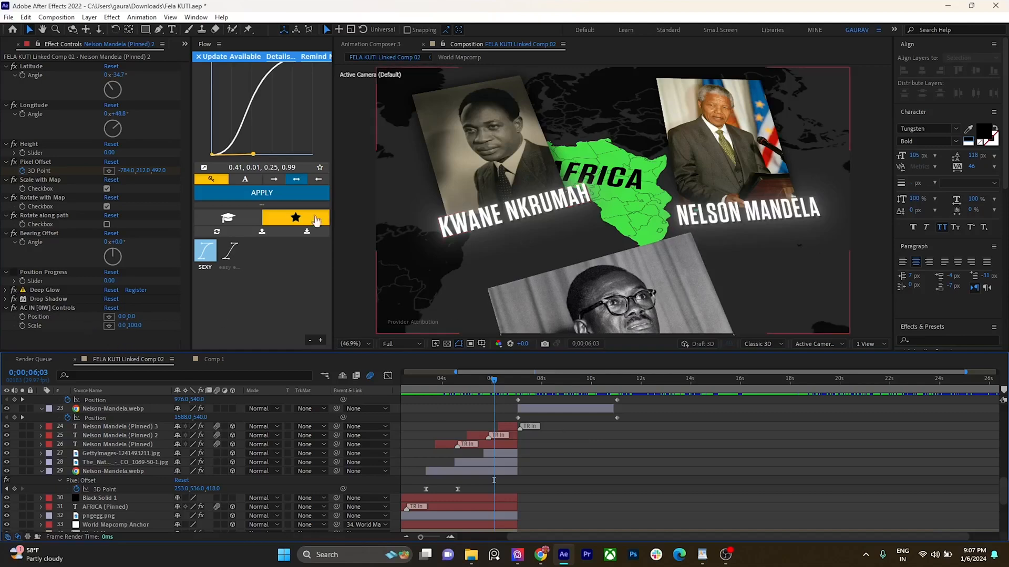
click(6, 299)
scroll(10, 304, down, 2)
scroll(11, 303, down, 1)
click(6, 235)
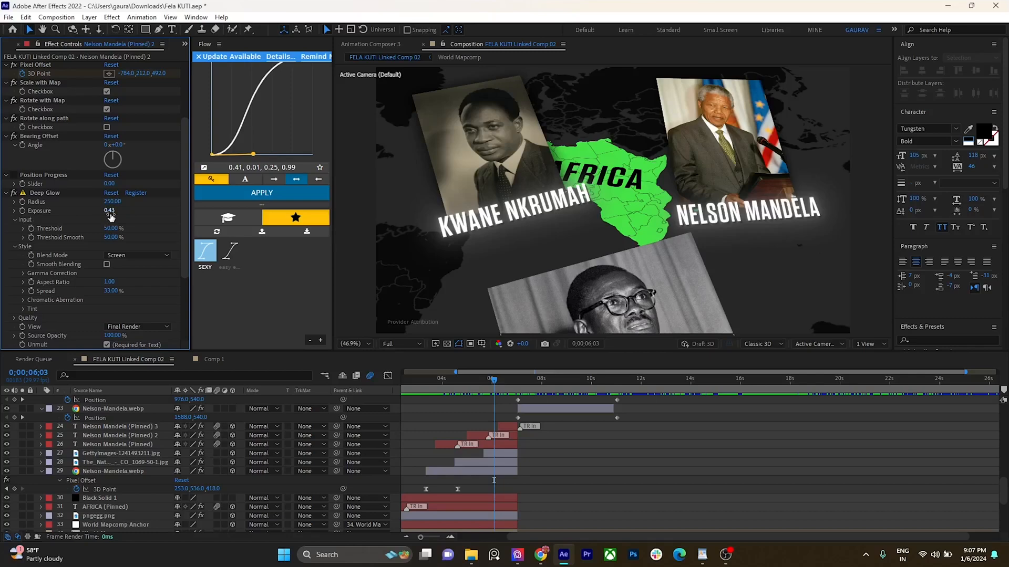
scroll(42, 209, down, 3)
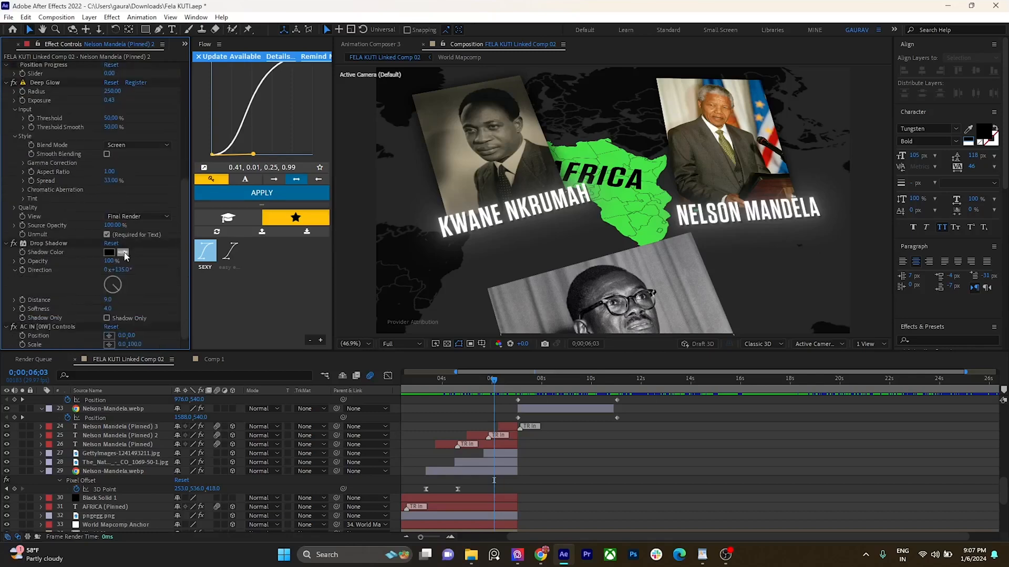
click(108, 236)
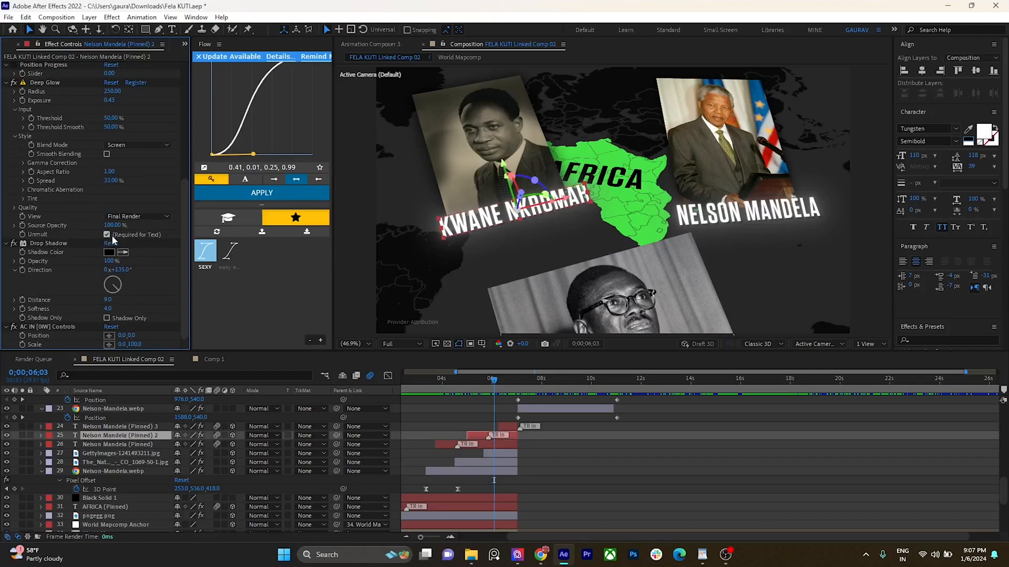
scroll(109, 154, up, 2)
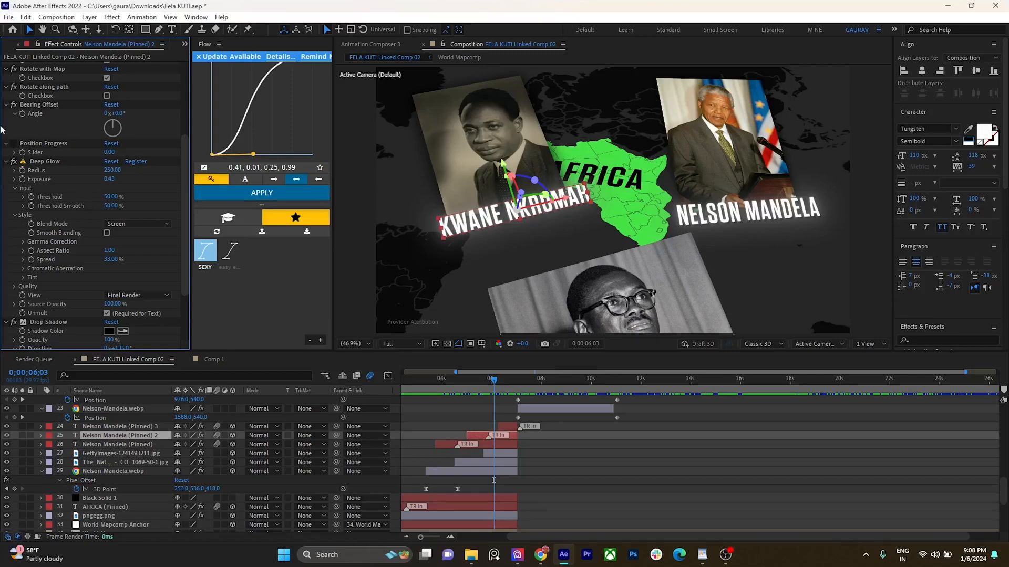
click(7, 162)
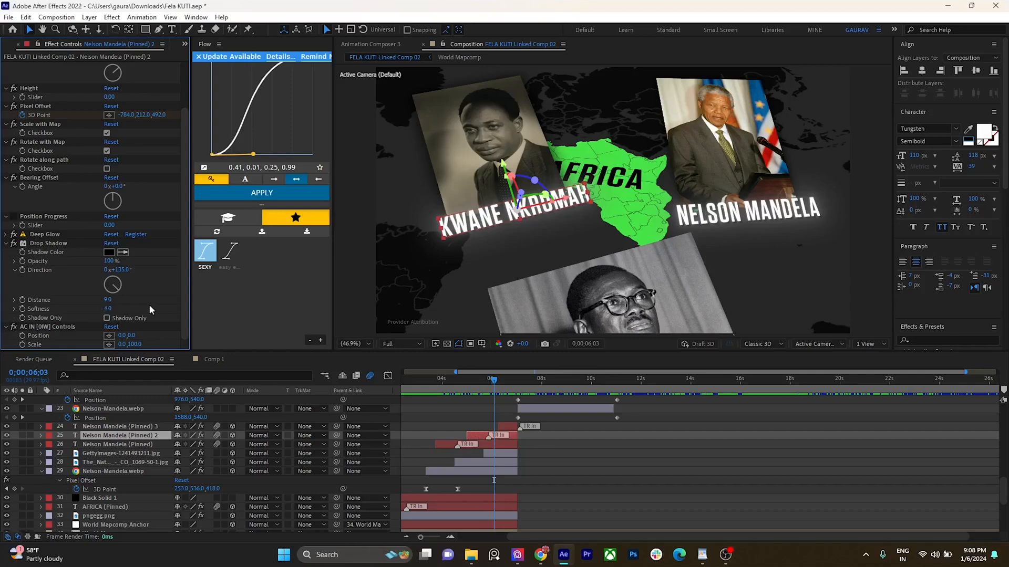
Step: Show the whole timeline and scrub the remaining animation to 0;00;27;18
scroll(605, 410, down, 2)
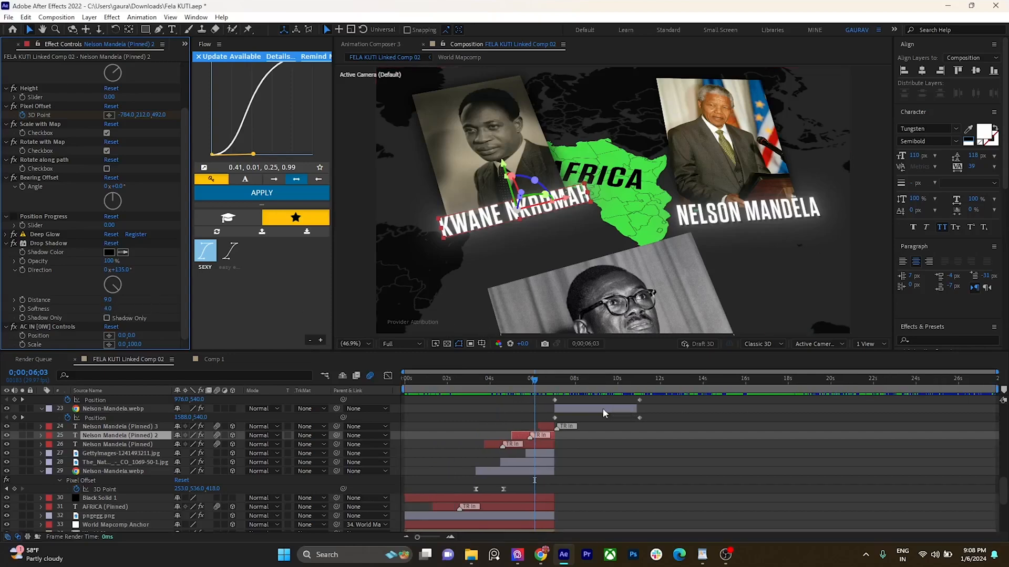
drag(619, 387, 994, 382)
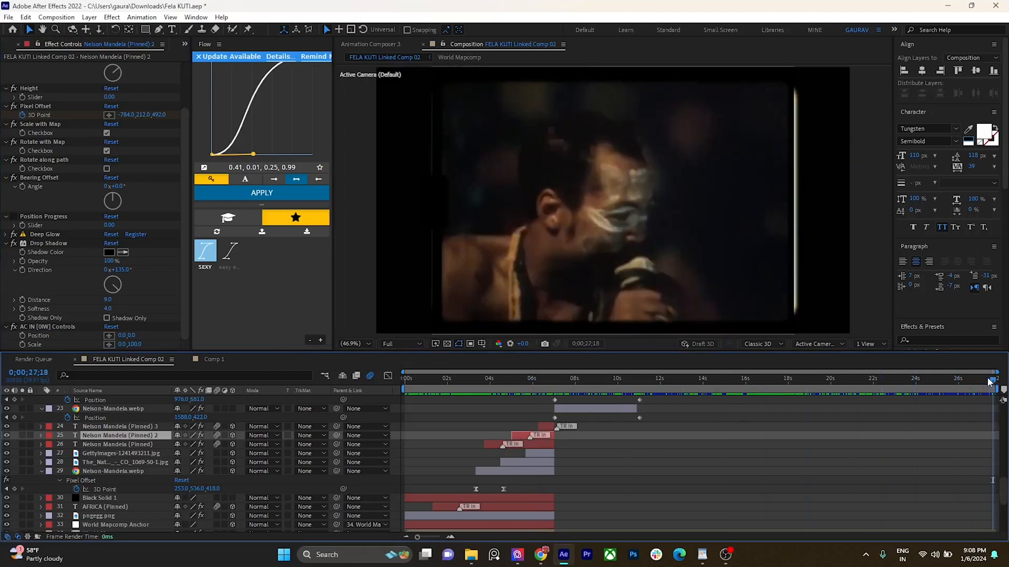